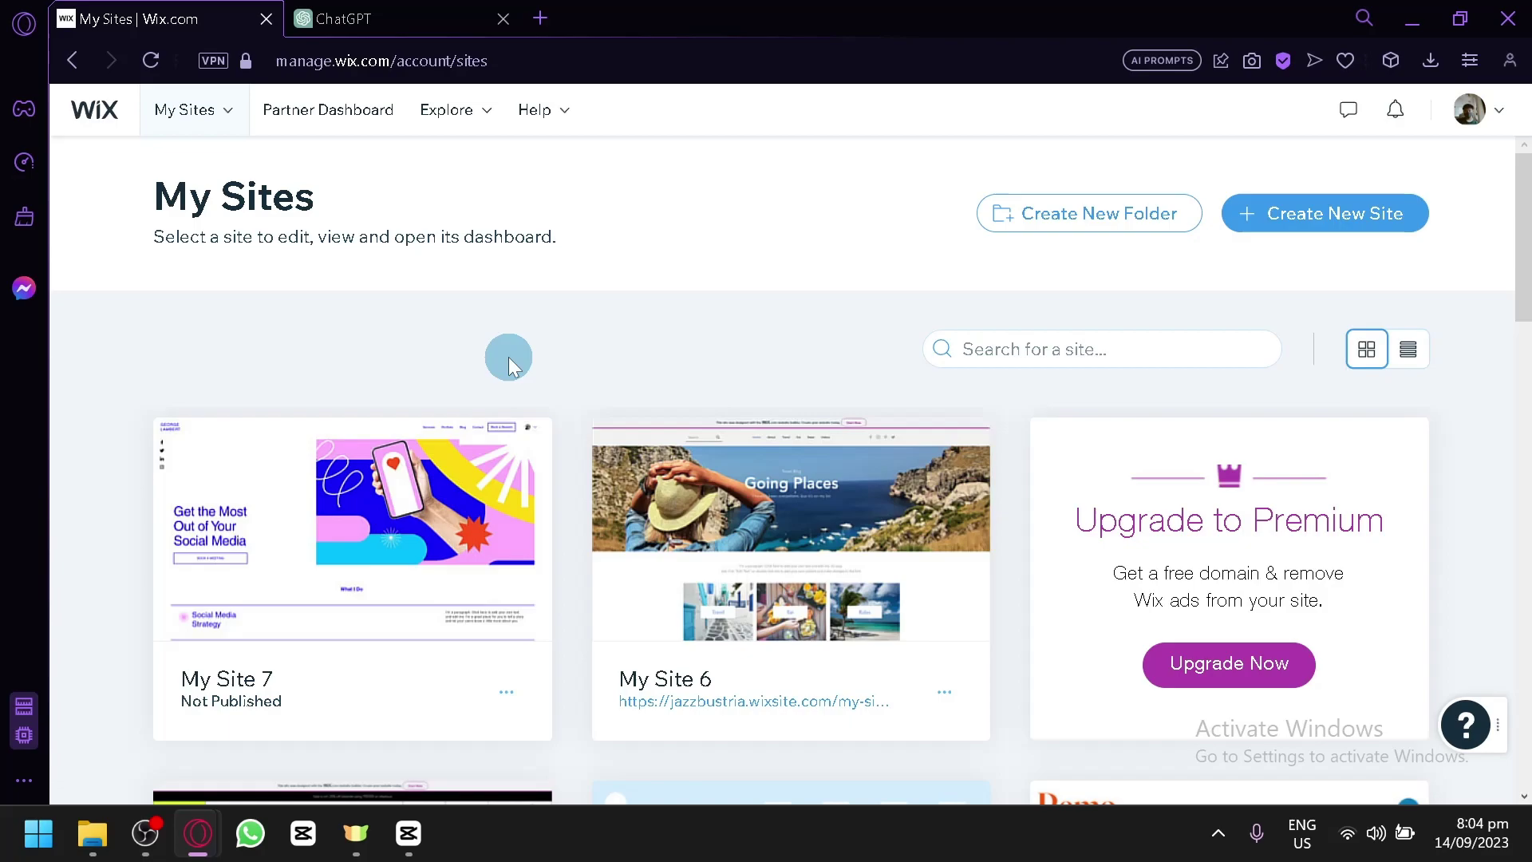
- Switch to the ChatGPT tab, which shows an empty new chat
{"action": "left_click", "coordinate": [408, 12]}
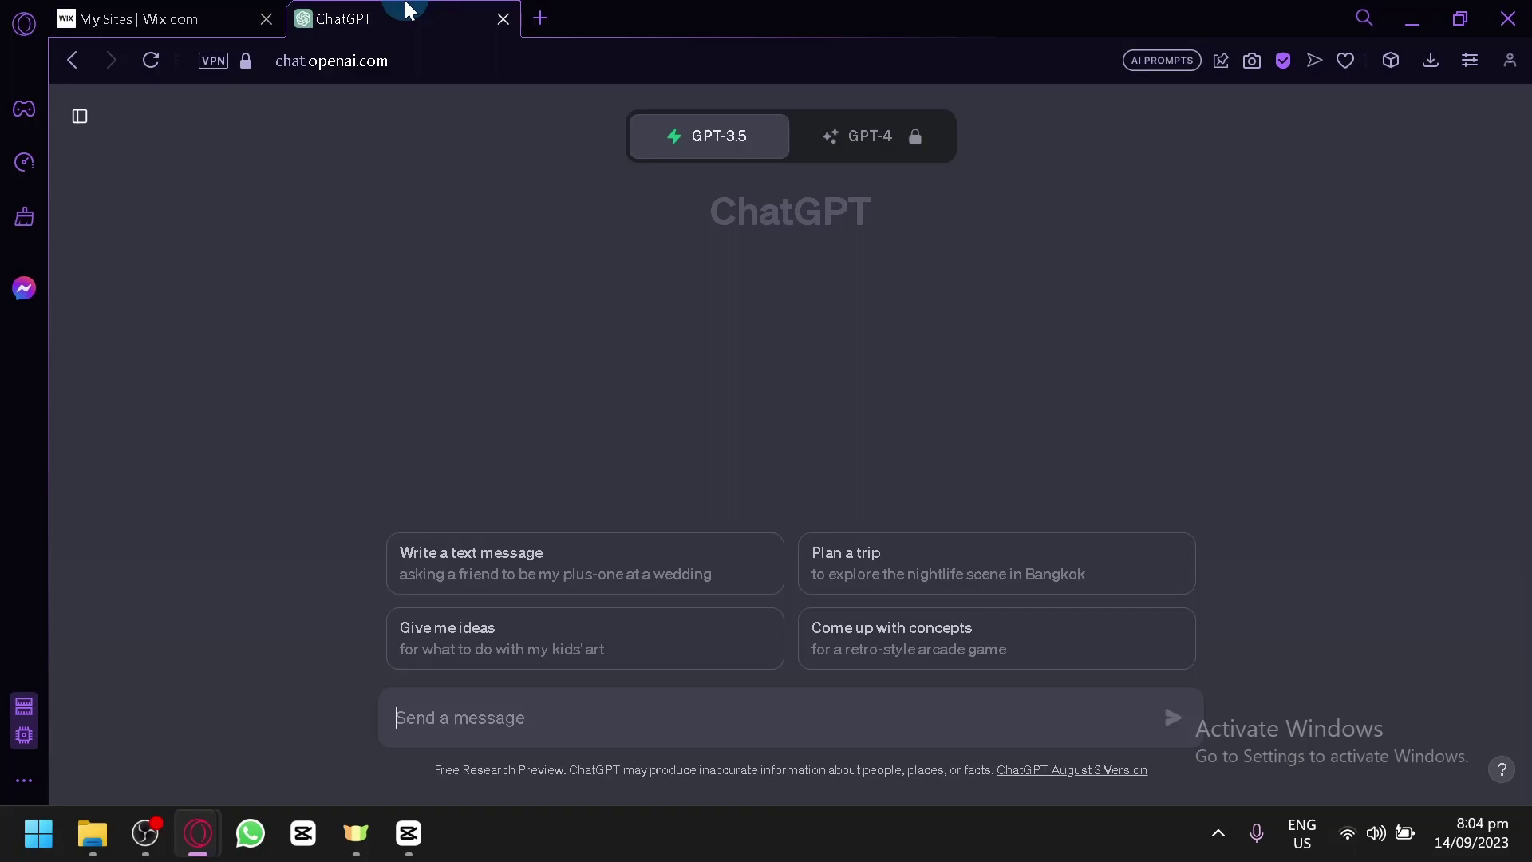
- Return to the 'My Sites | Wix.com' tab listing My Site 7 and My Site 6
{"action": "left_click", "coordinate": [136, 11]}
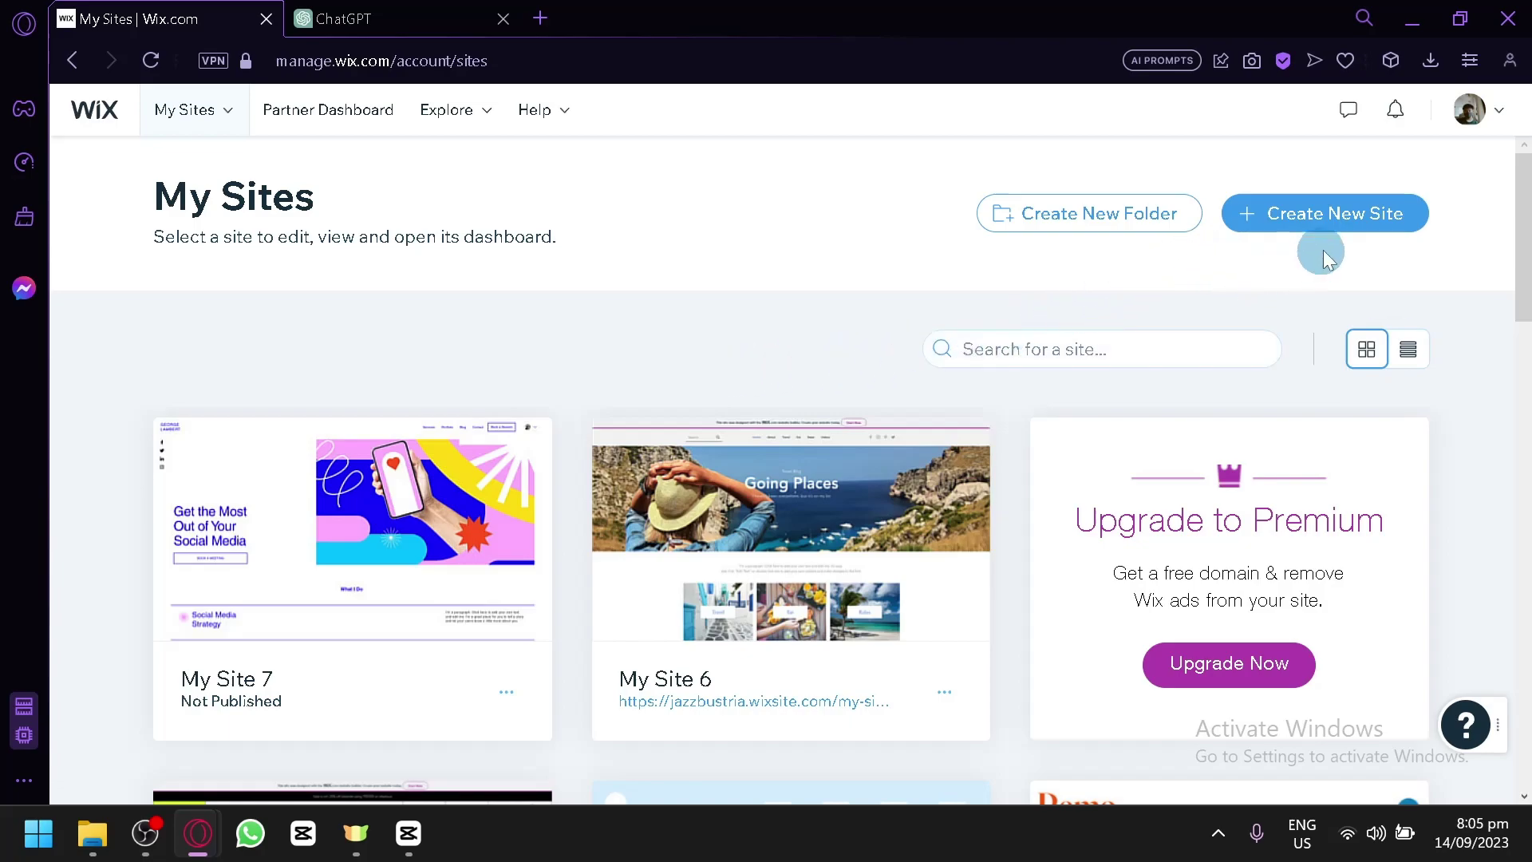
- Start a new site on the classic Wix Editor with Blog as its website type
{"action": "left_click", "coordinate": [1348, 214]}
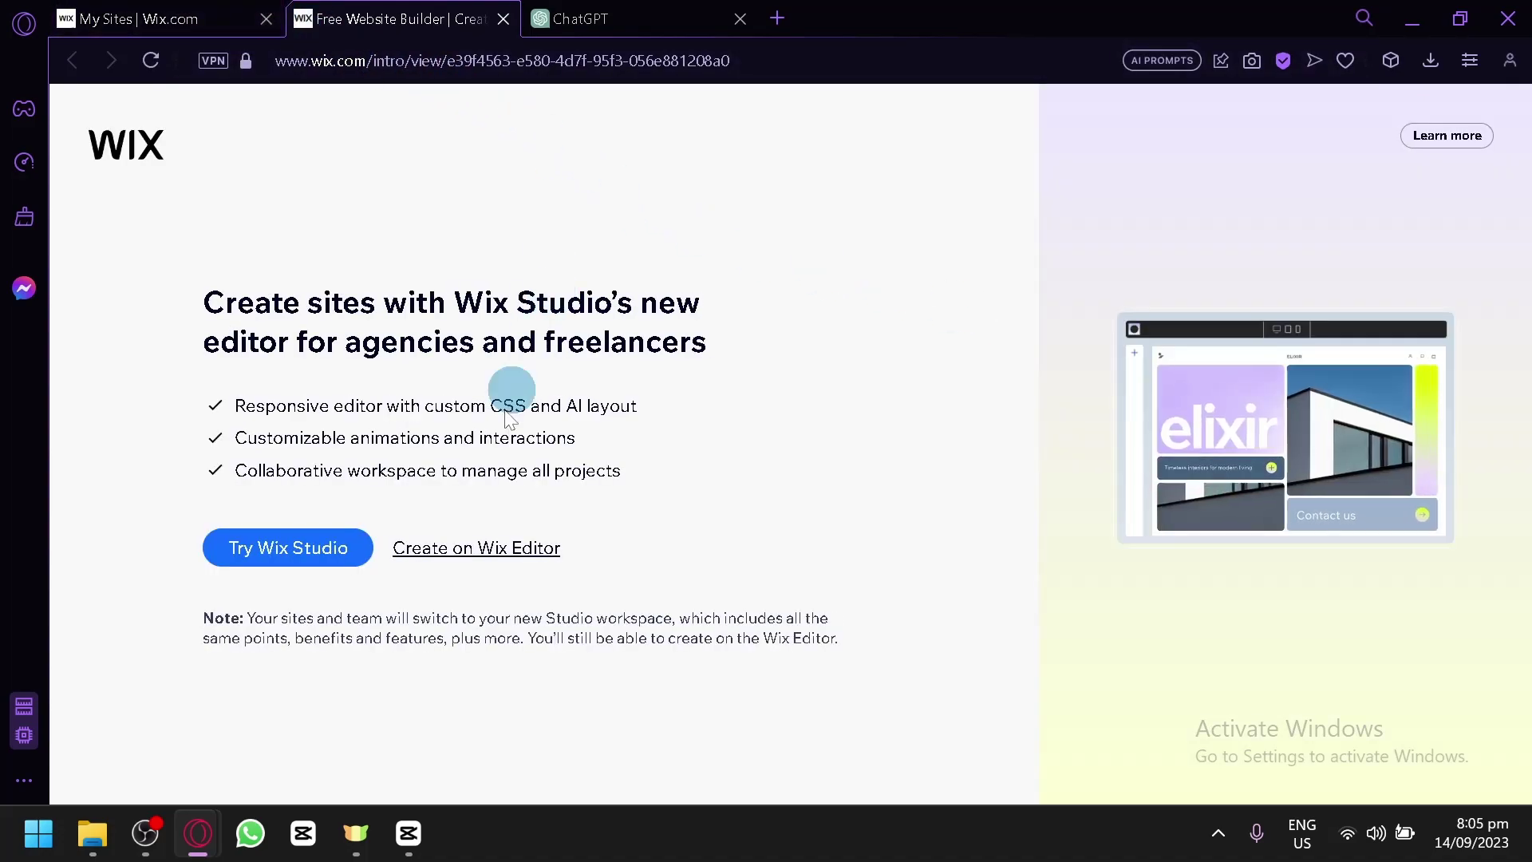
{"action": "left_click", "coordinate": [501, 550]}
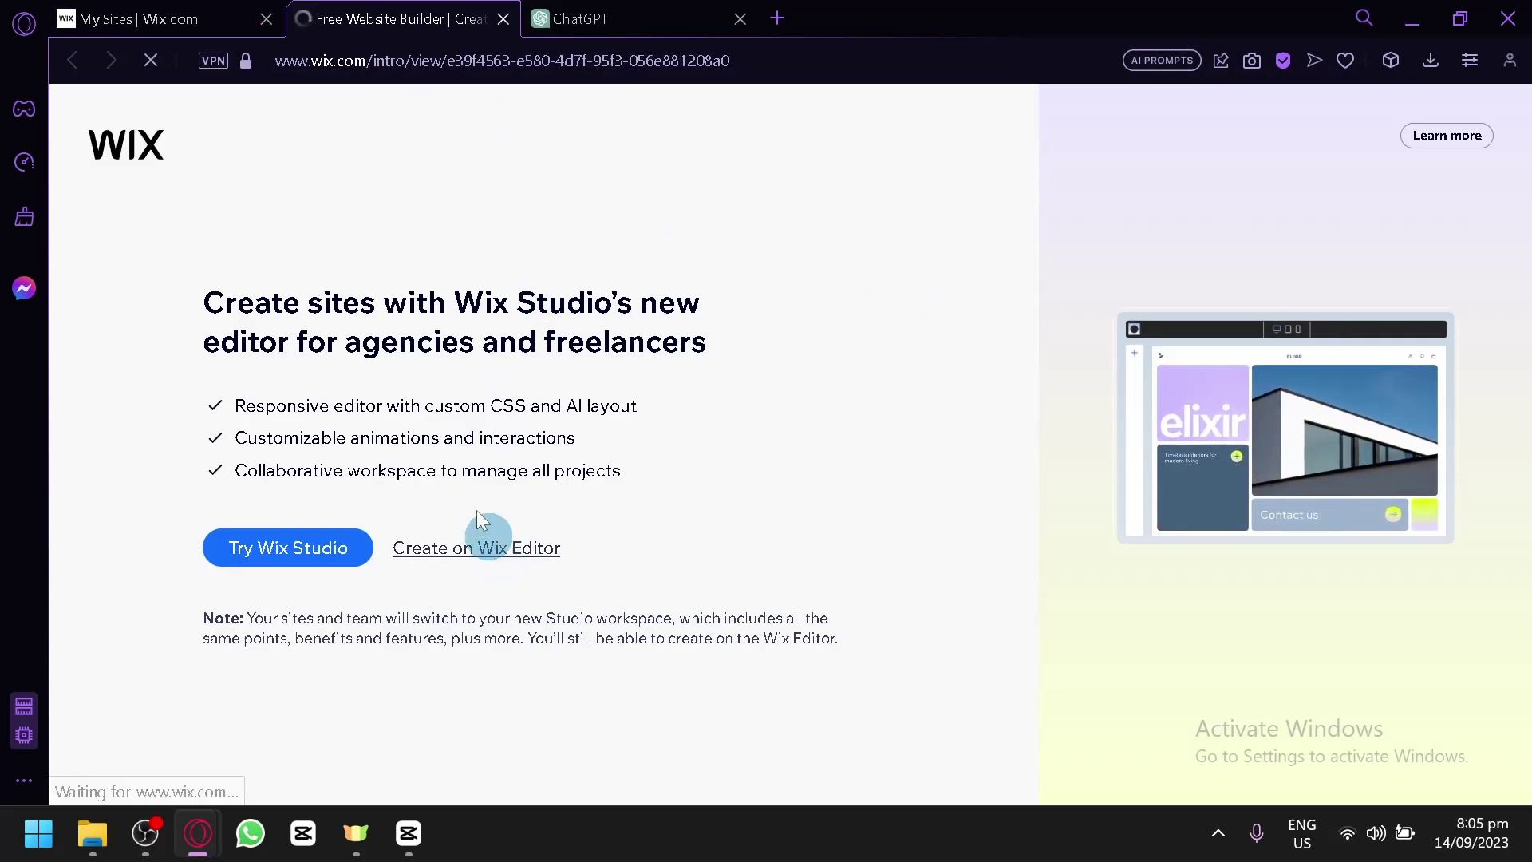
{"action": "left_click", "coordinate": [266, 18]}
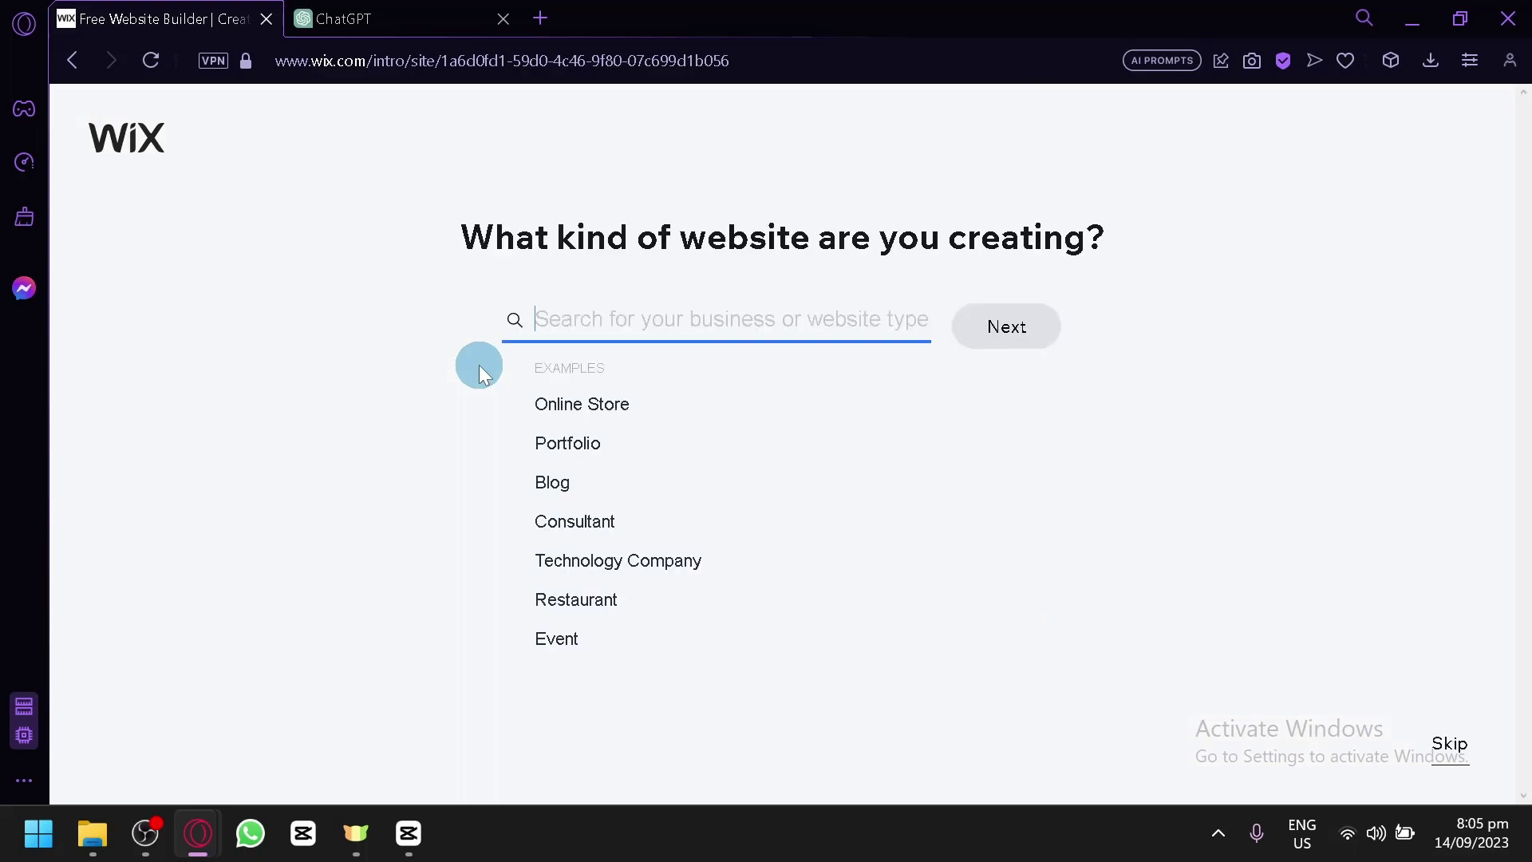
{"action": "left_click", "coordinate": [597, 485]}
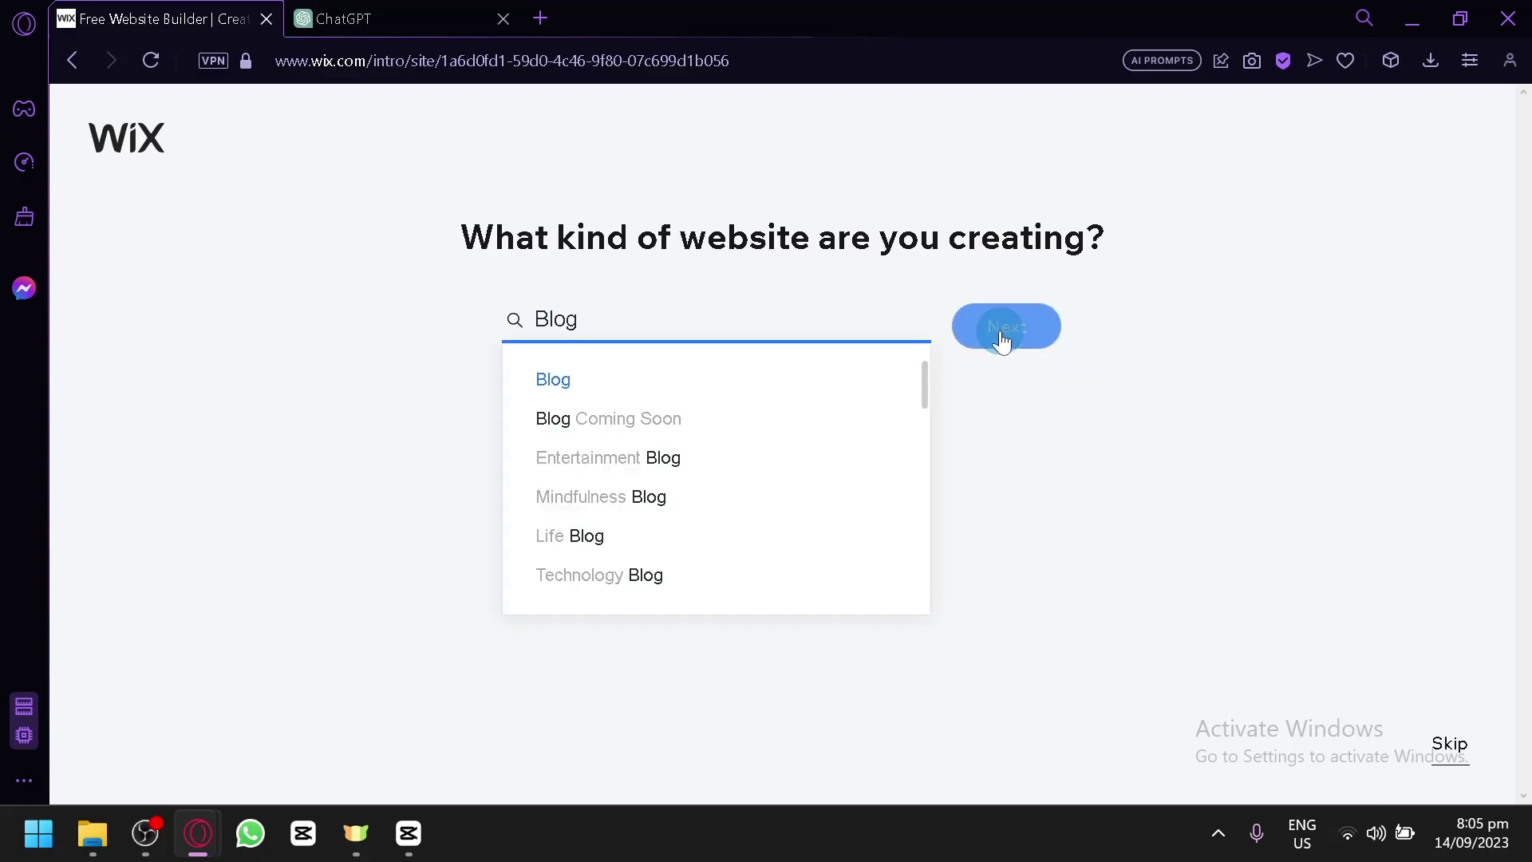
{"action": "left_click", "coordinate": [1002, 339]}
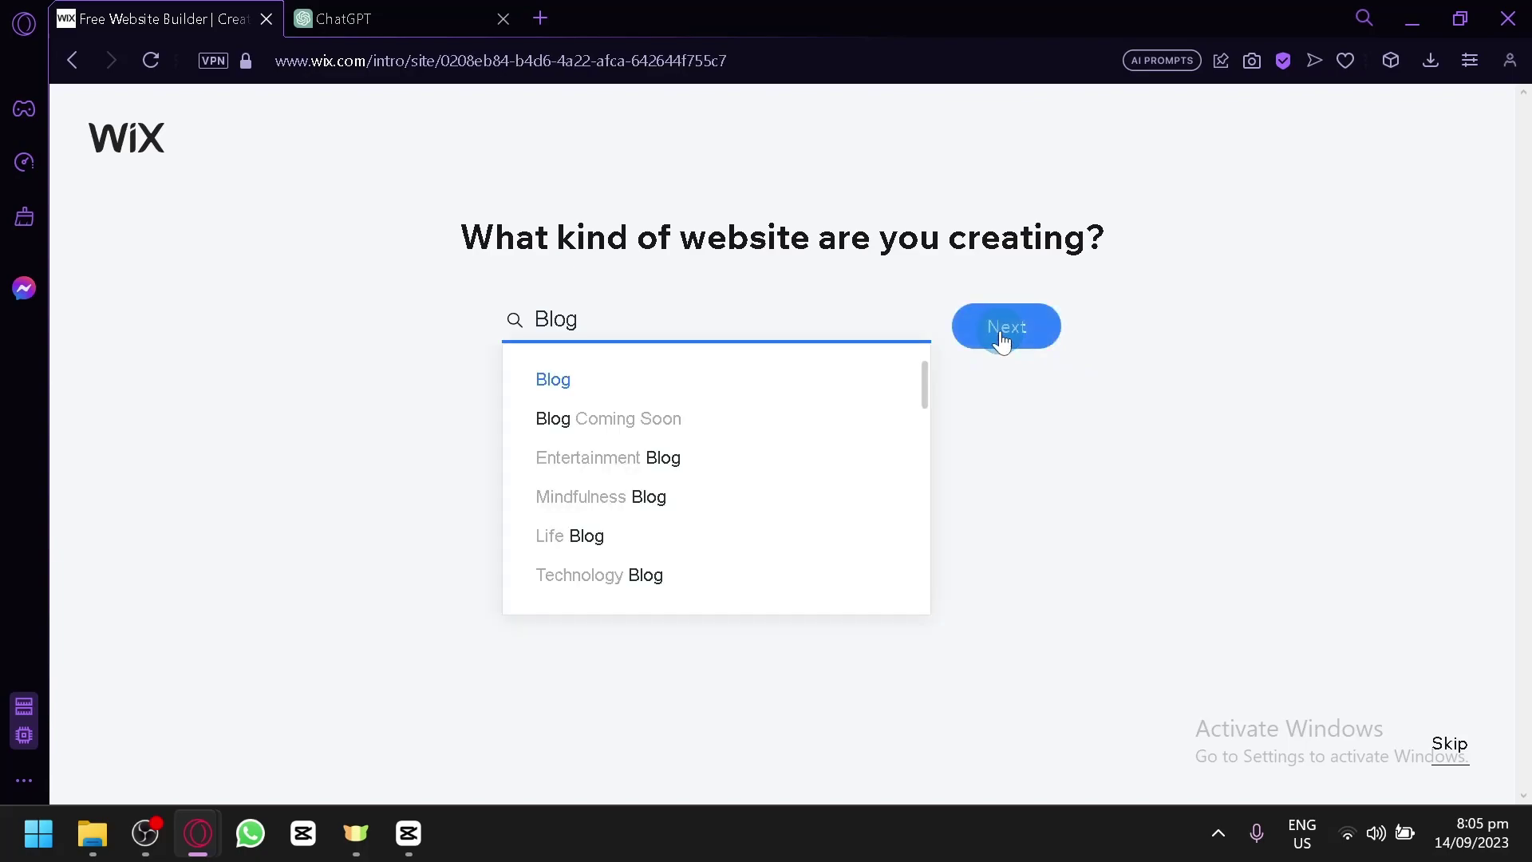
- Skip naming the site and continue without the Chat or Instagram Feed add-ons
{"action": "left_click", "coordinate": [1440, 746]}
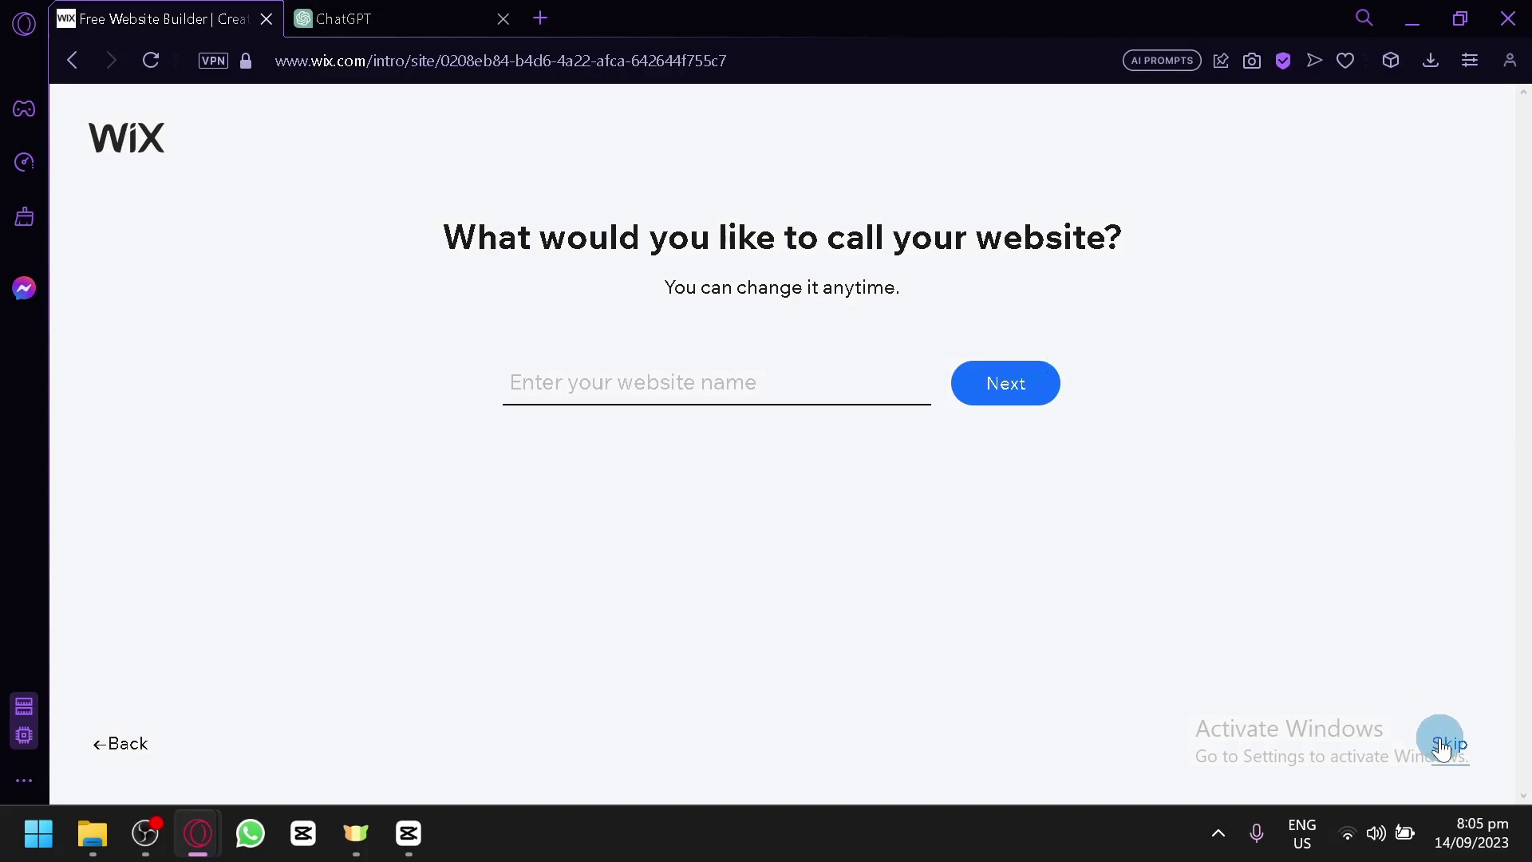
{"action": "left_click", "coordinate": [1440, 745]}
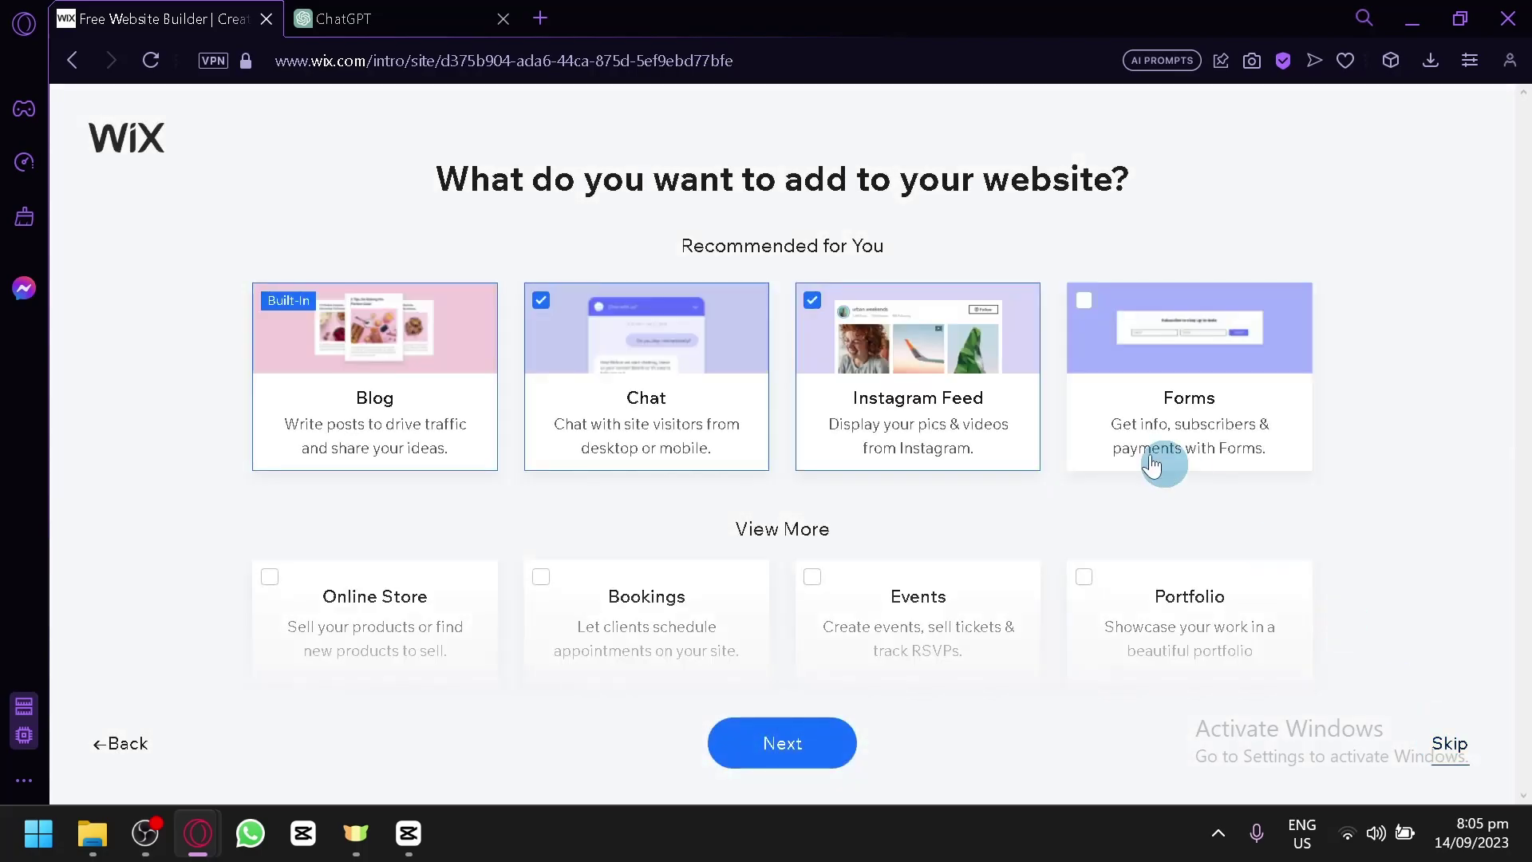
{"action": "left_click", "coordinate": [930, 385]}
{"action": "left_click", "coordinate": [669, 371]}
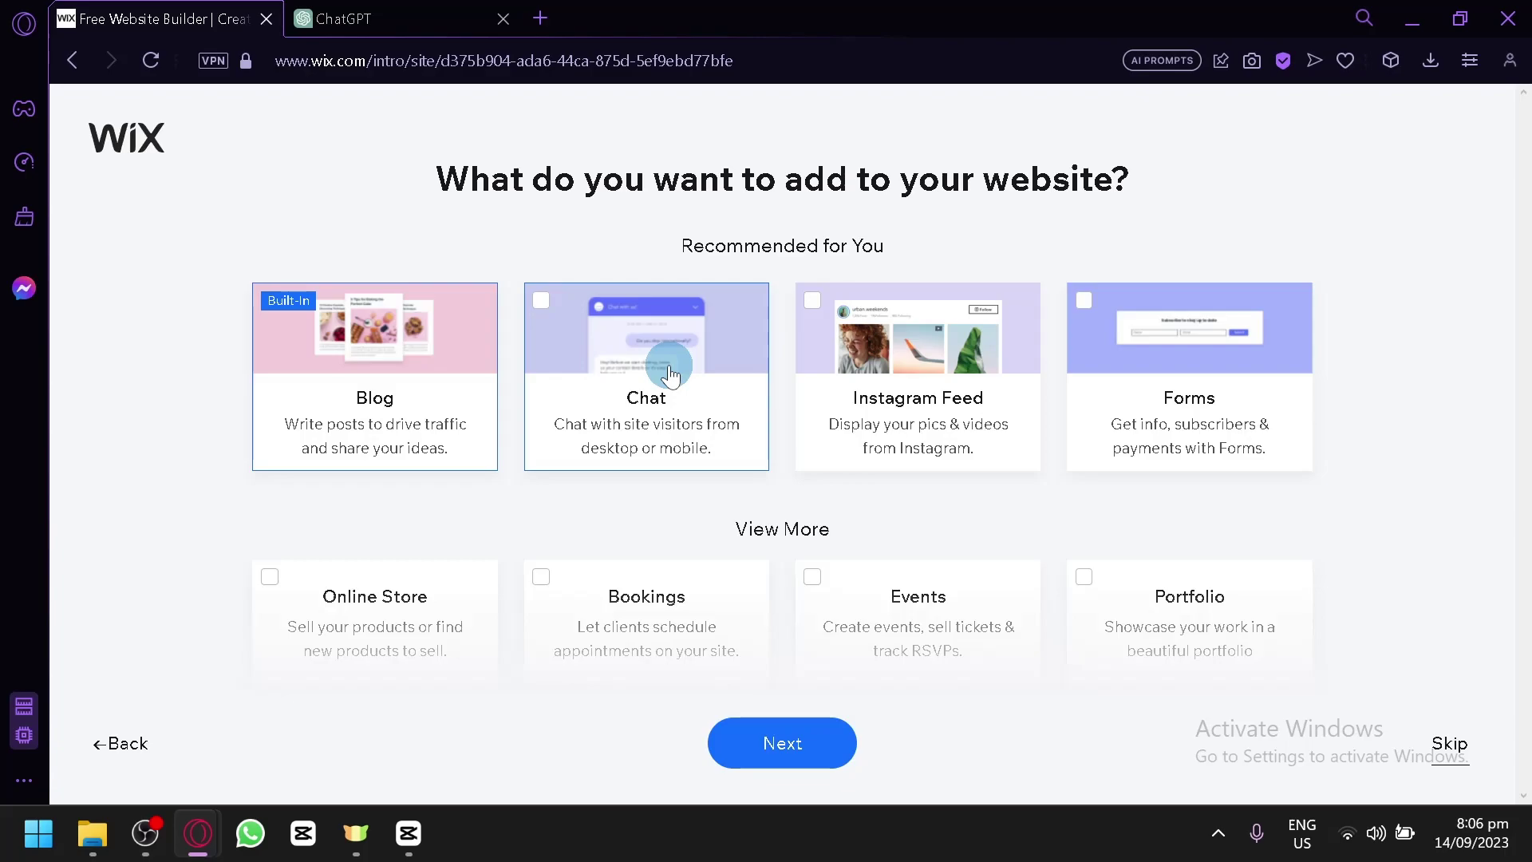
{"action": "scroll", "coordinate": [668, 372], "scroll_direction": "down", "scroll_amount": 5}
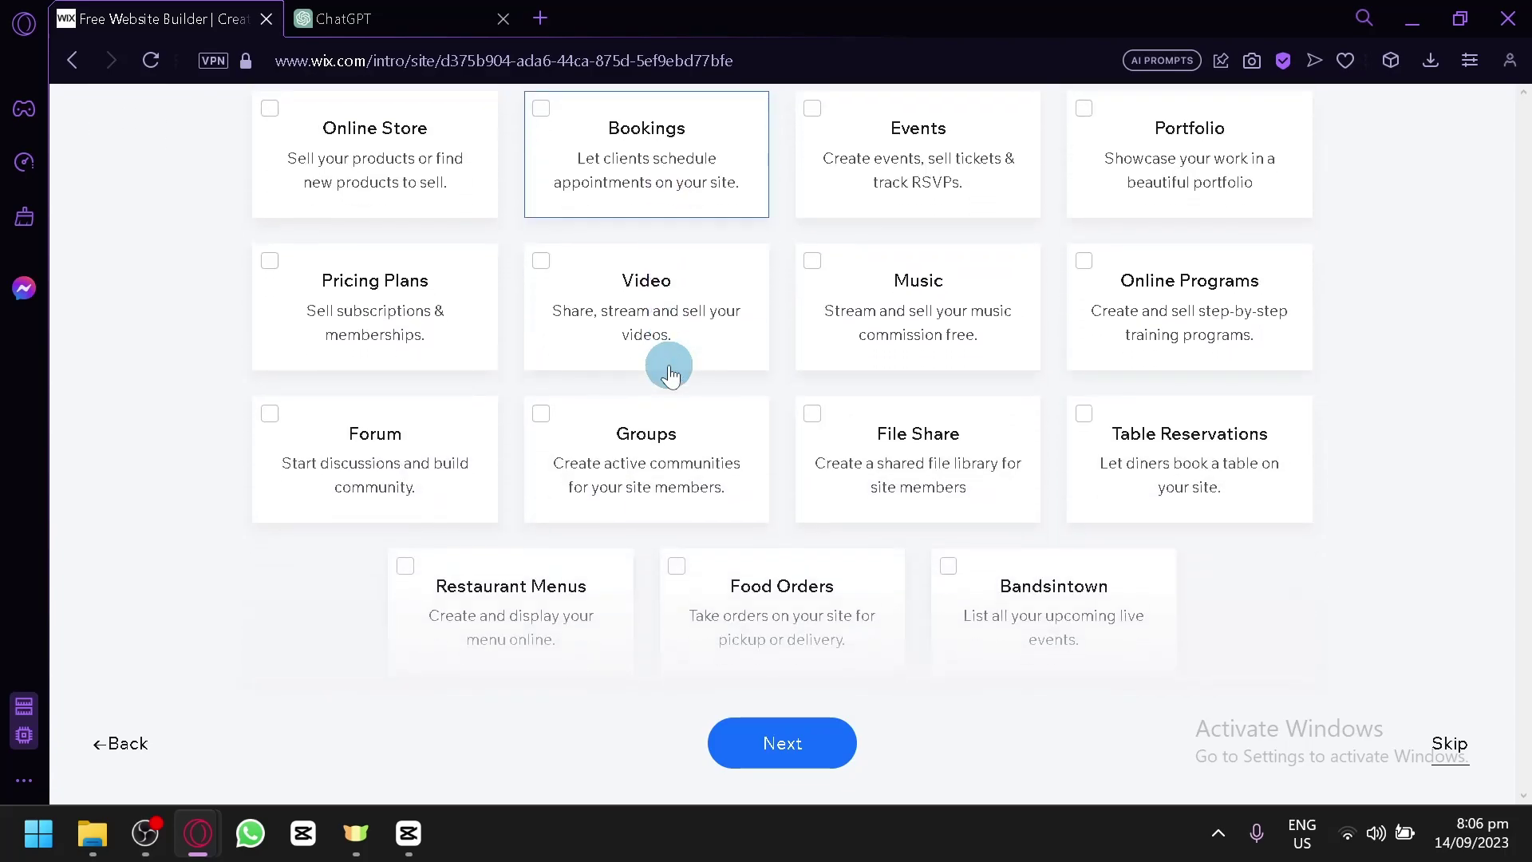
{"action": "scroll", "coordinate": [669, 372], "scroll_direction": "up", "scroll_amount": 5}
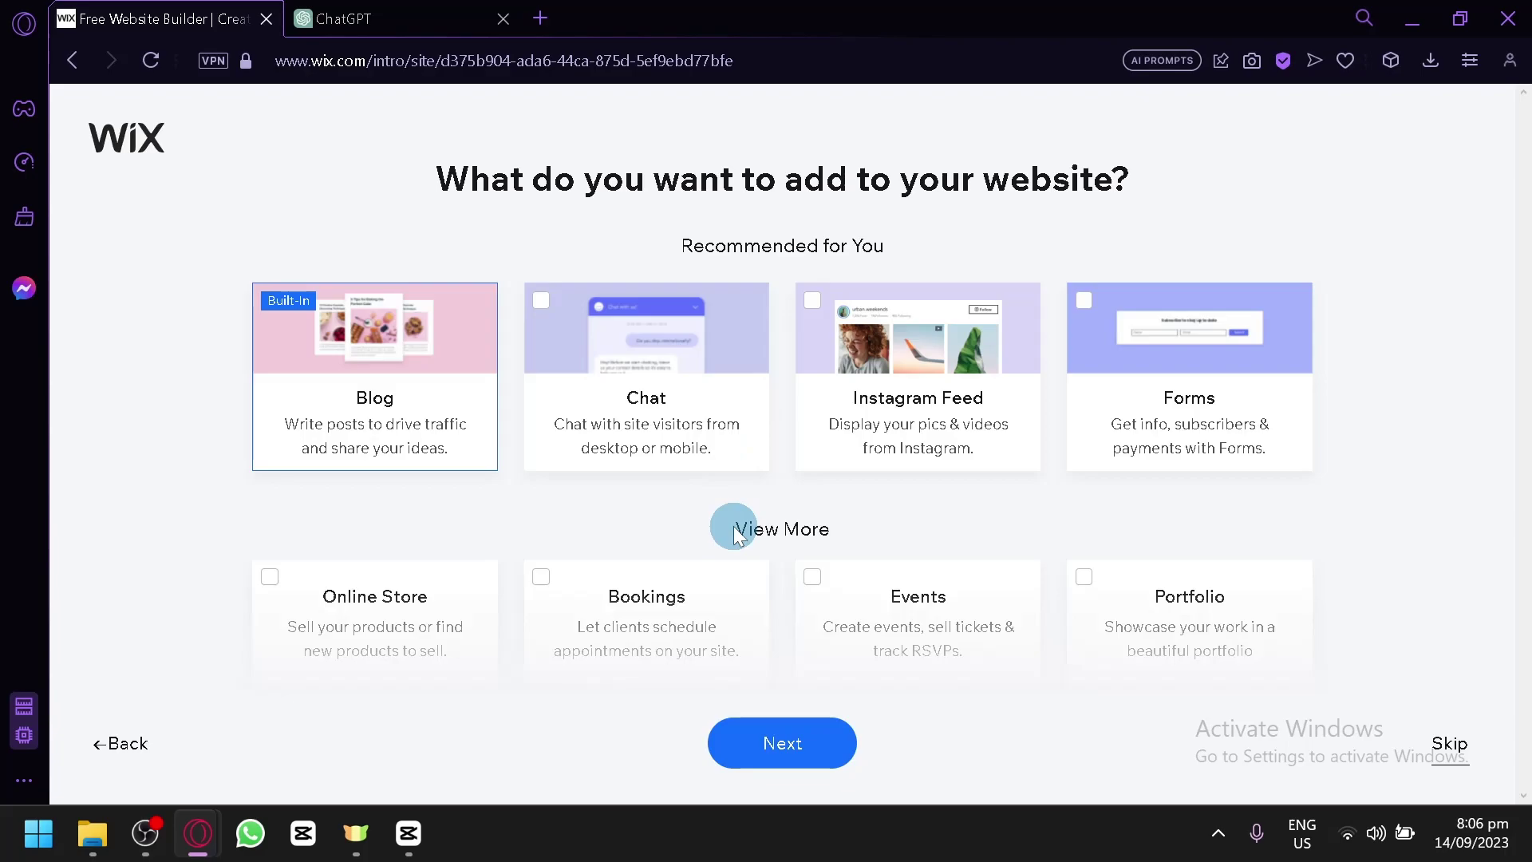
{"action": "scroll", "coordinate": [734, 526], "scroll_direction": "down", "scroll_amount": 3}
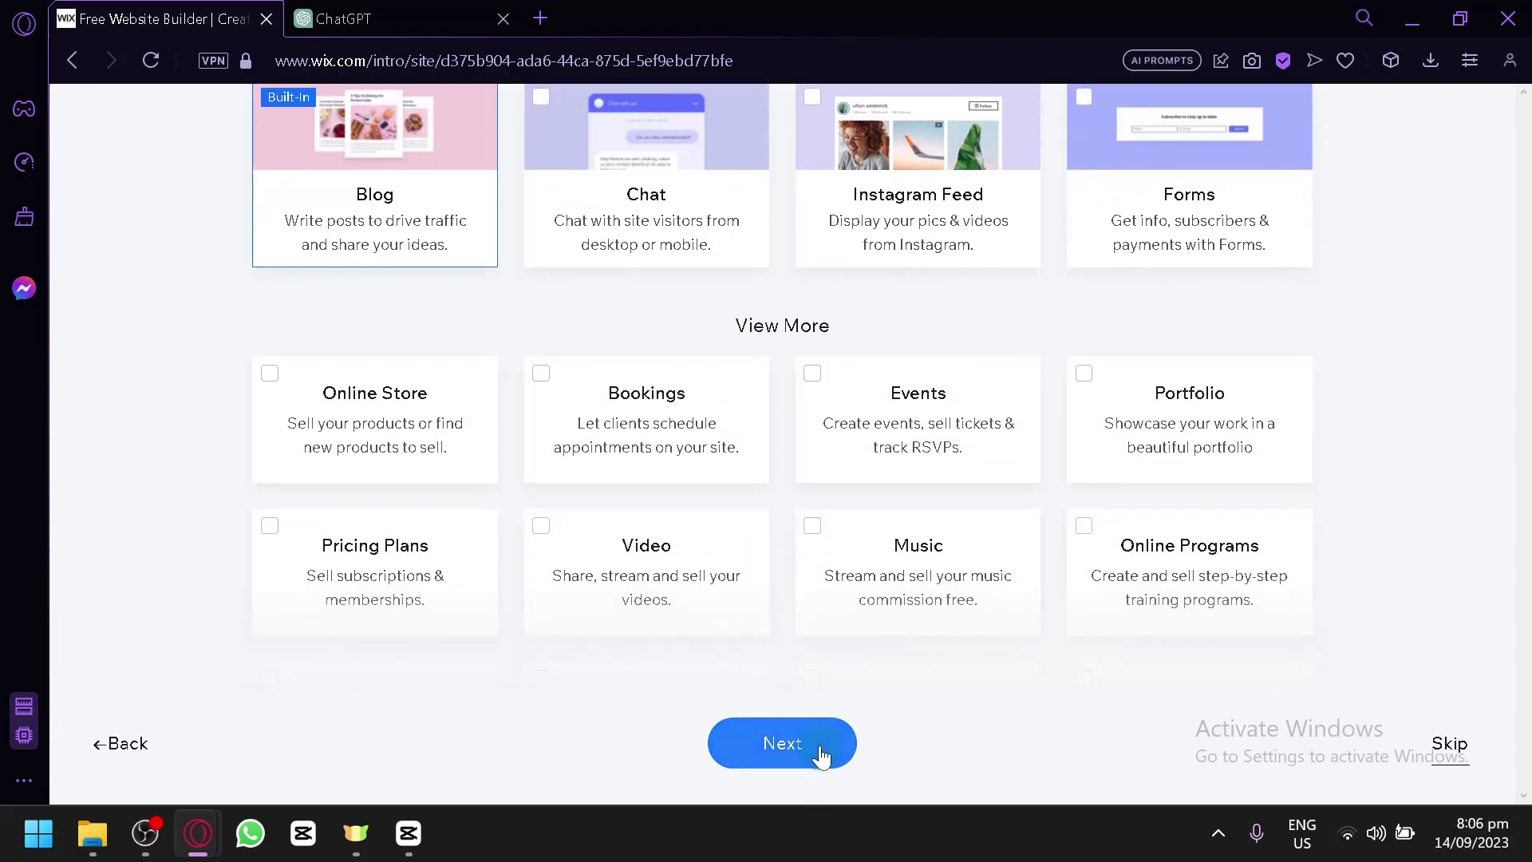
{"action": "left_click", "coordinate": [821, 756]}
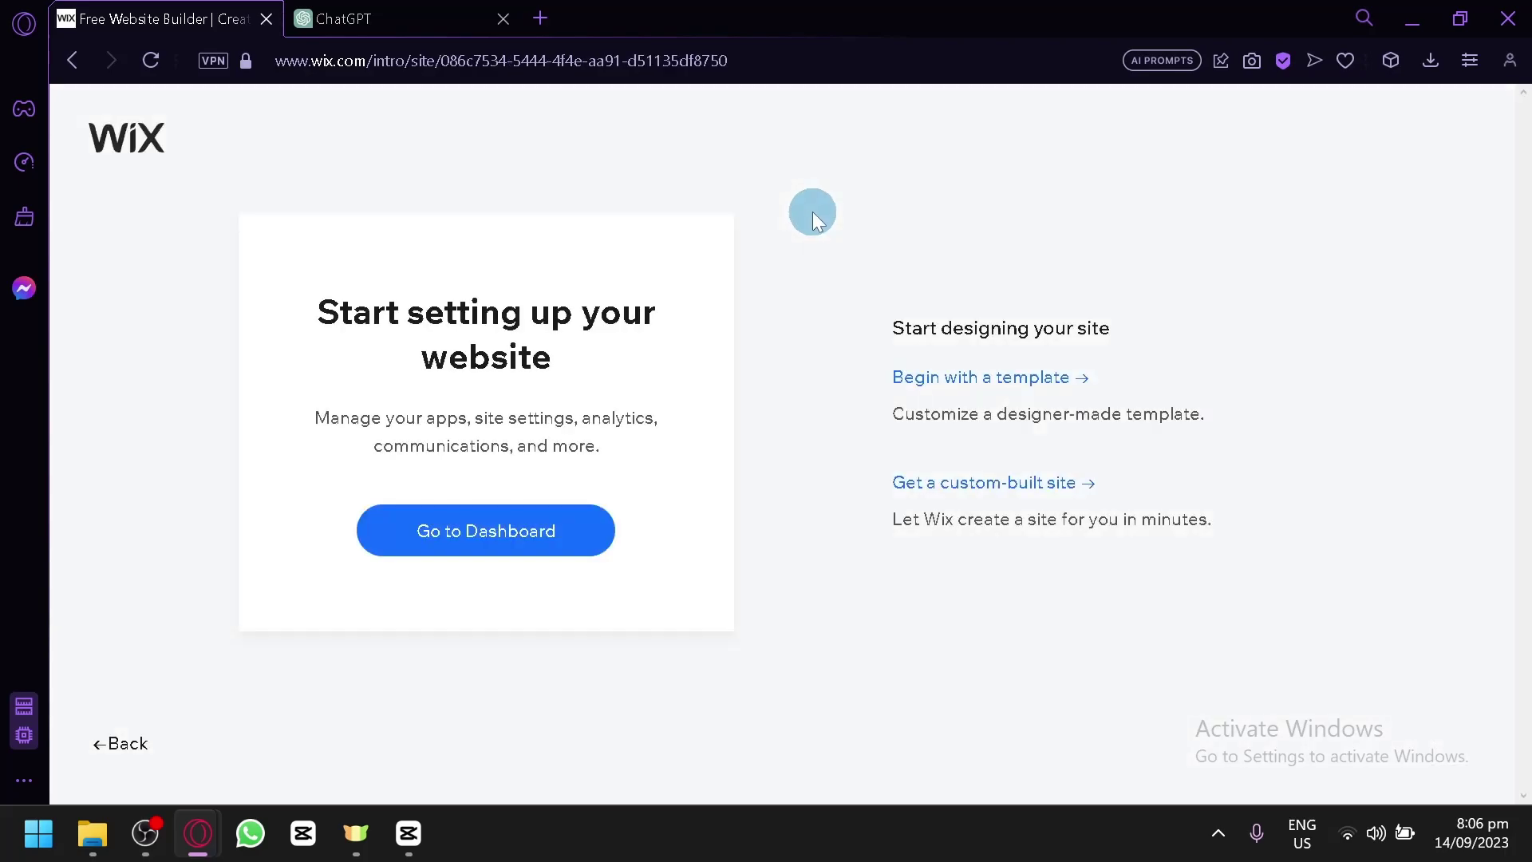
- Go to My Site 3's dashboard and choose Design Site
{"action": "left_click", "coordinate": [951, 373]}
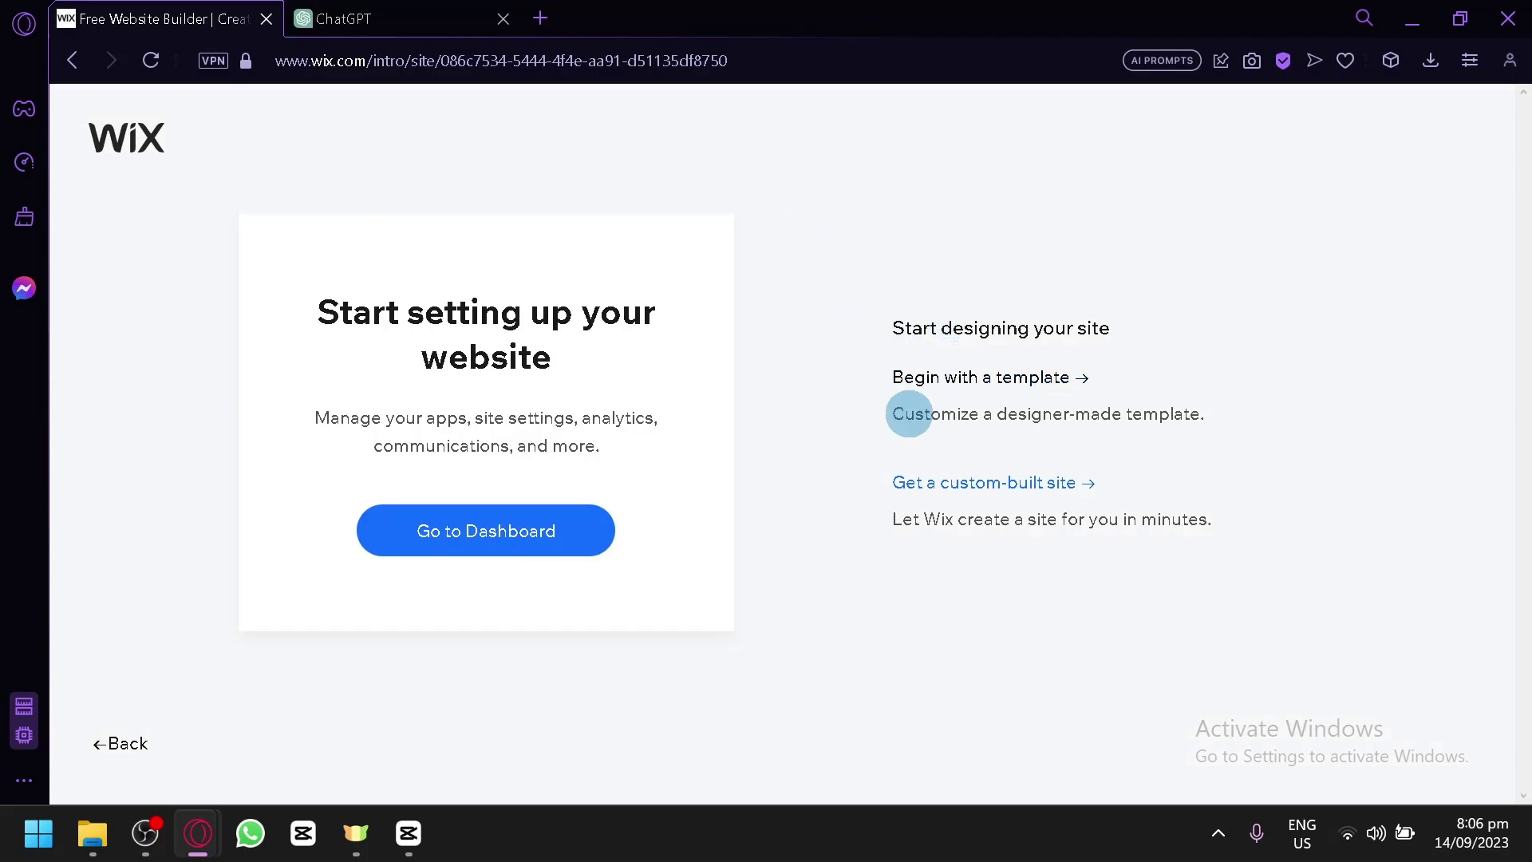
{"action": "left_click", "coordinate": [561, 520]}
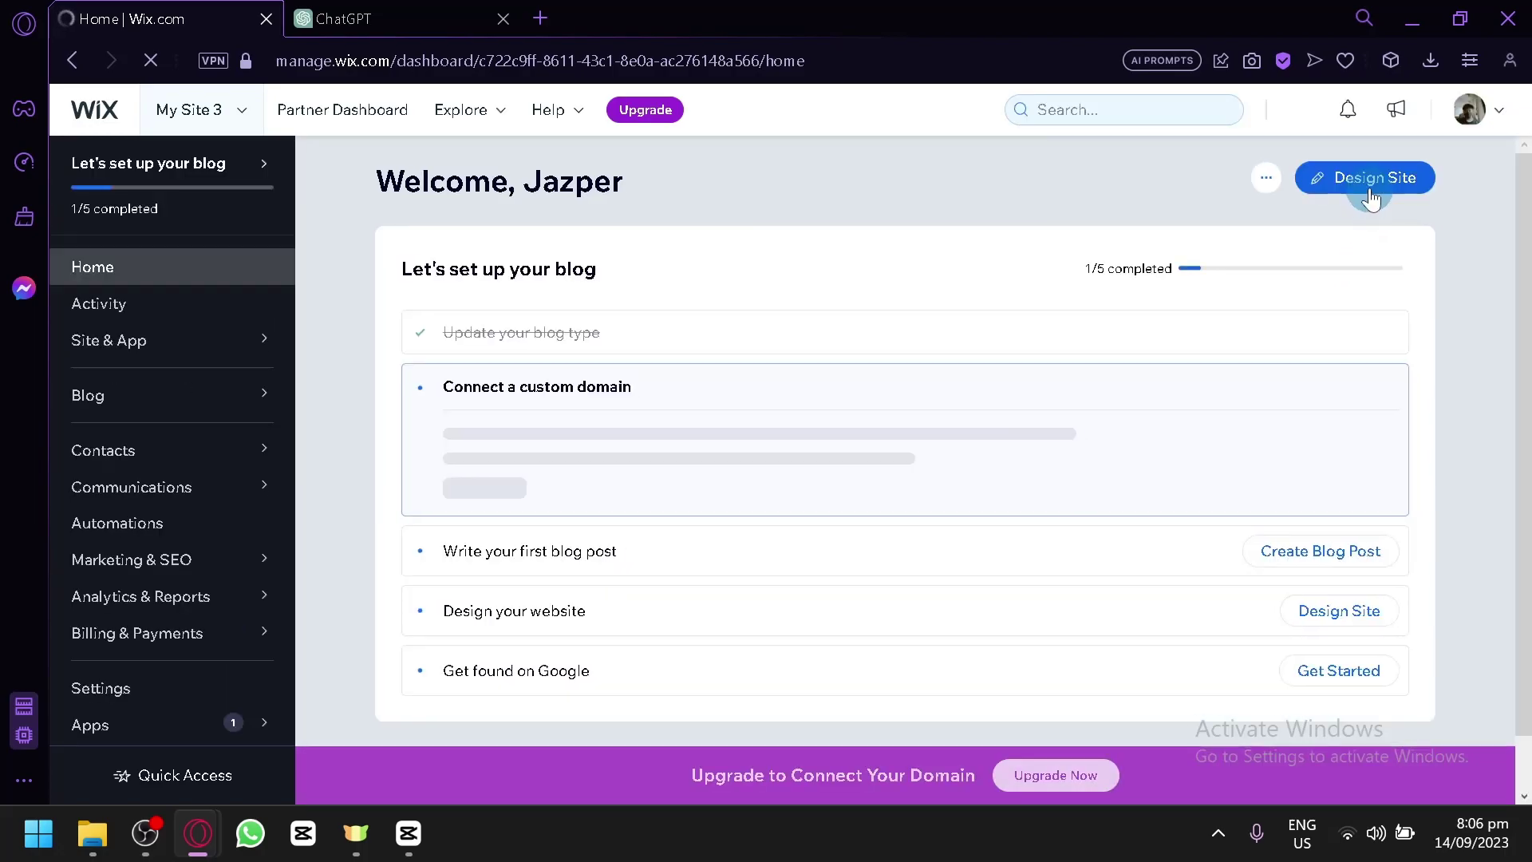
{"action": "left_click", "coordinate": [1371, 191]}
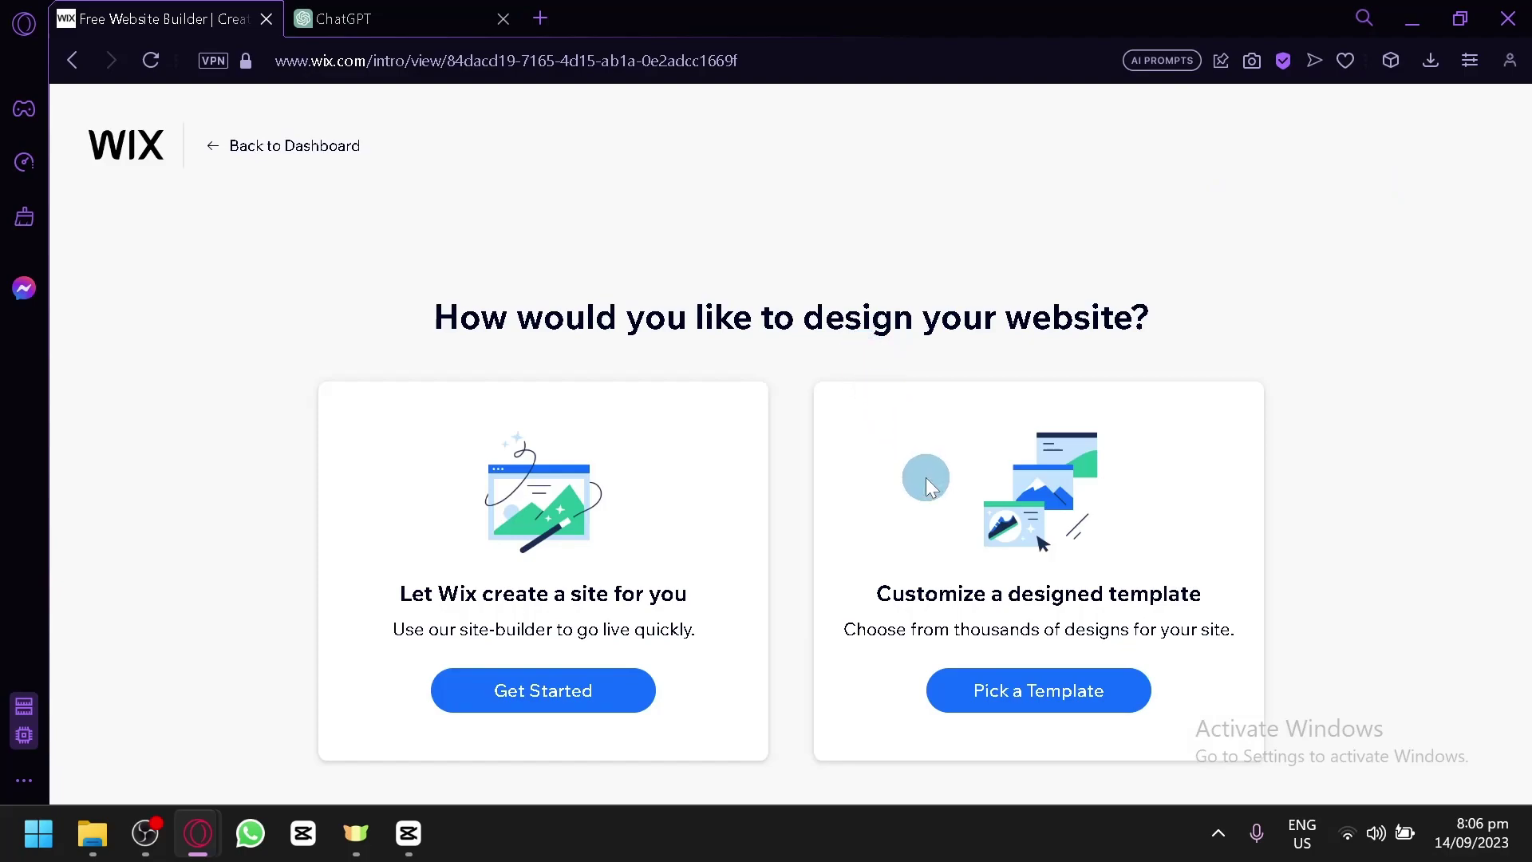
- Choose to customize a designed template and browse the template gallery
{"action": "left_click", "coordinate": [1025, 708]}
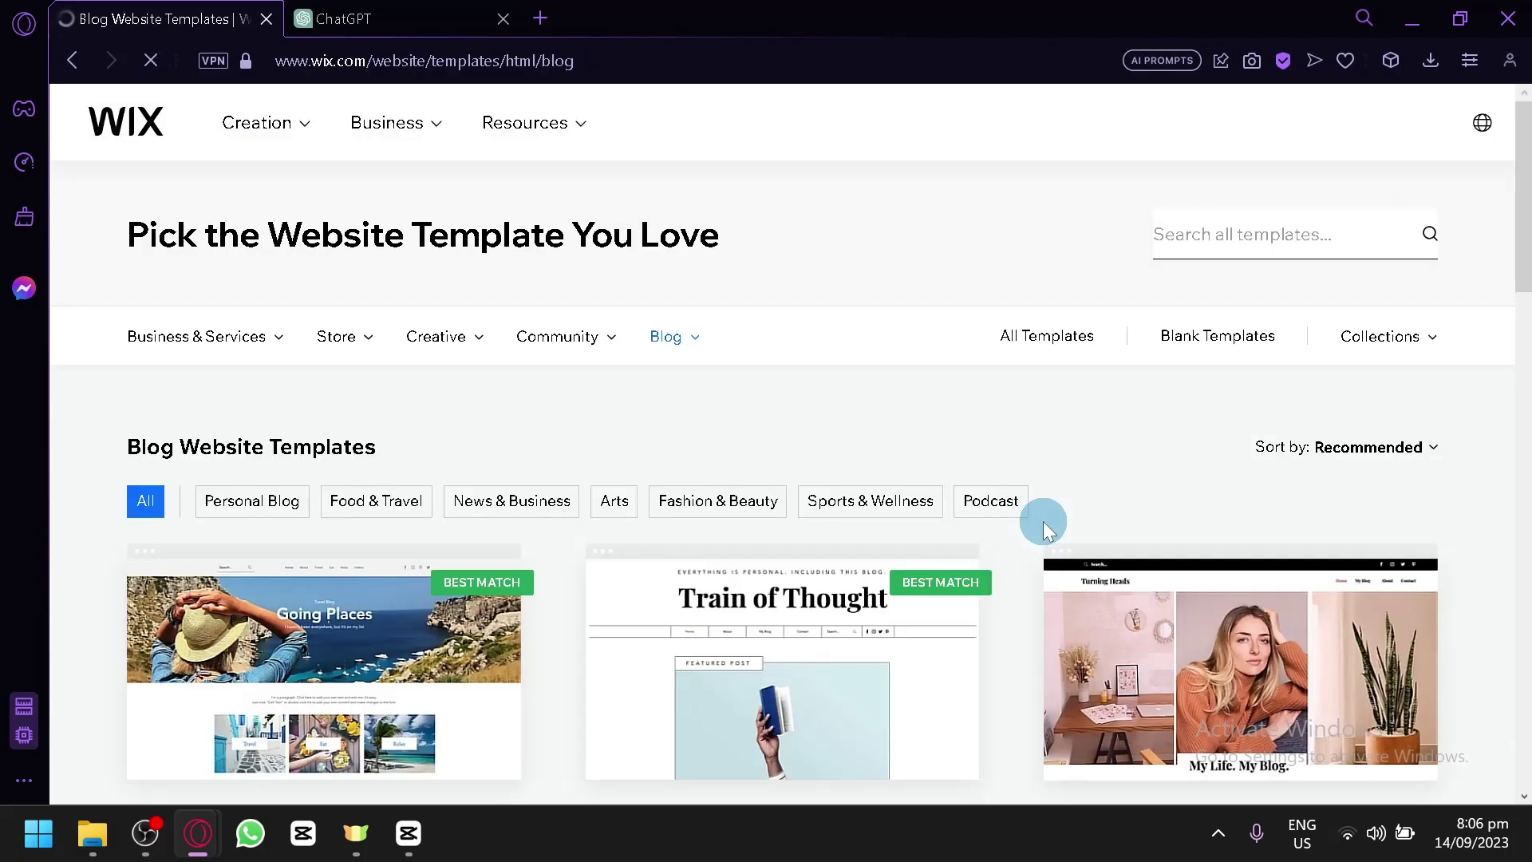
{"action": "scroll", "coordinate": [1042, 520], "scroll_direction": "down", "scroll_amount": 5}
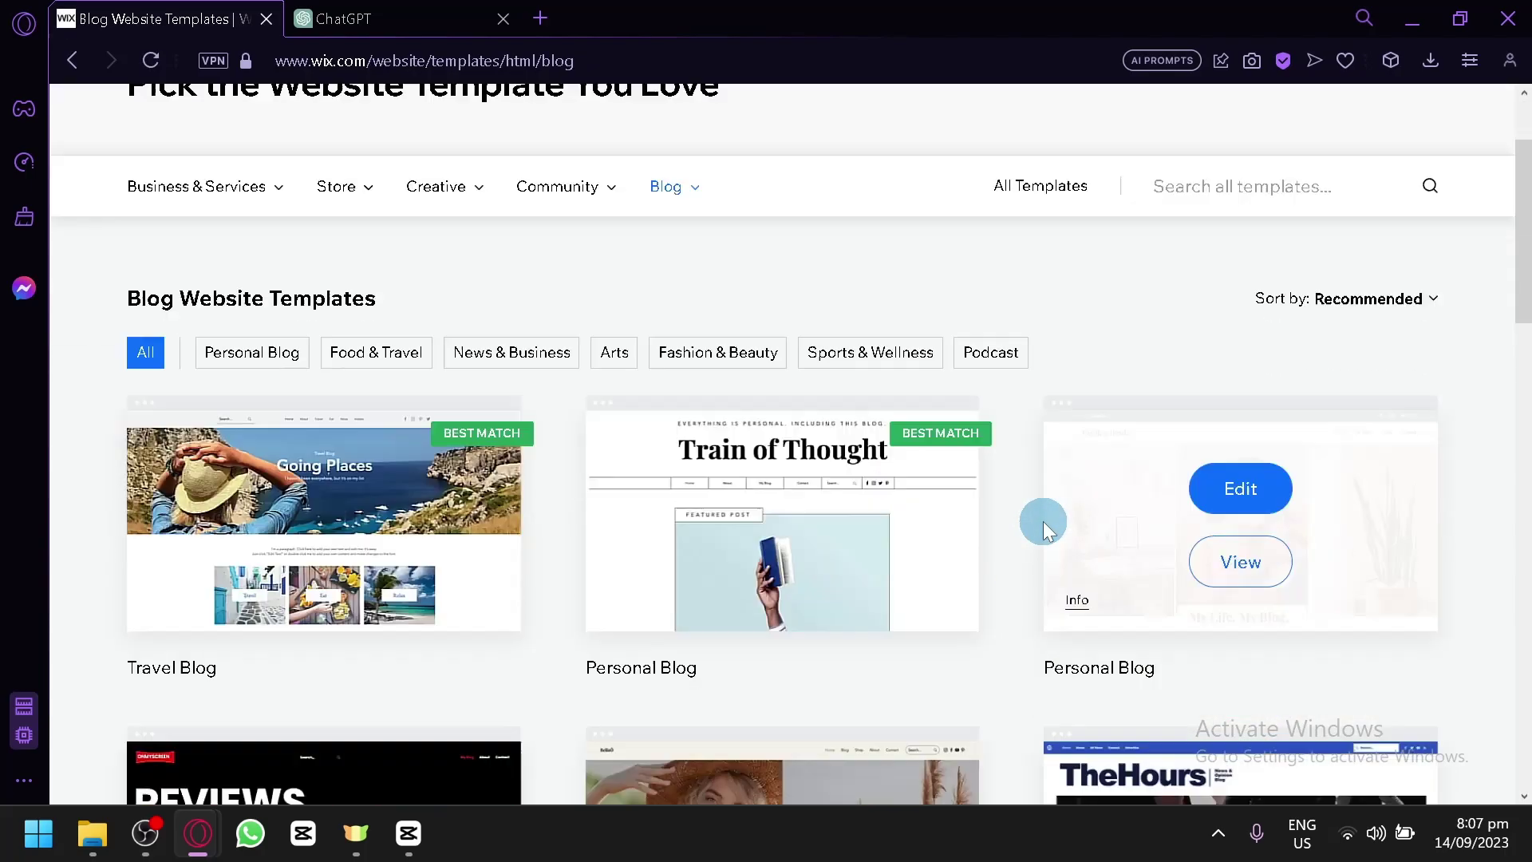
{"action": "scroll", "coordinate": [1042, 520], "scroll_direction": "down", "scroll_amount": 4}
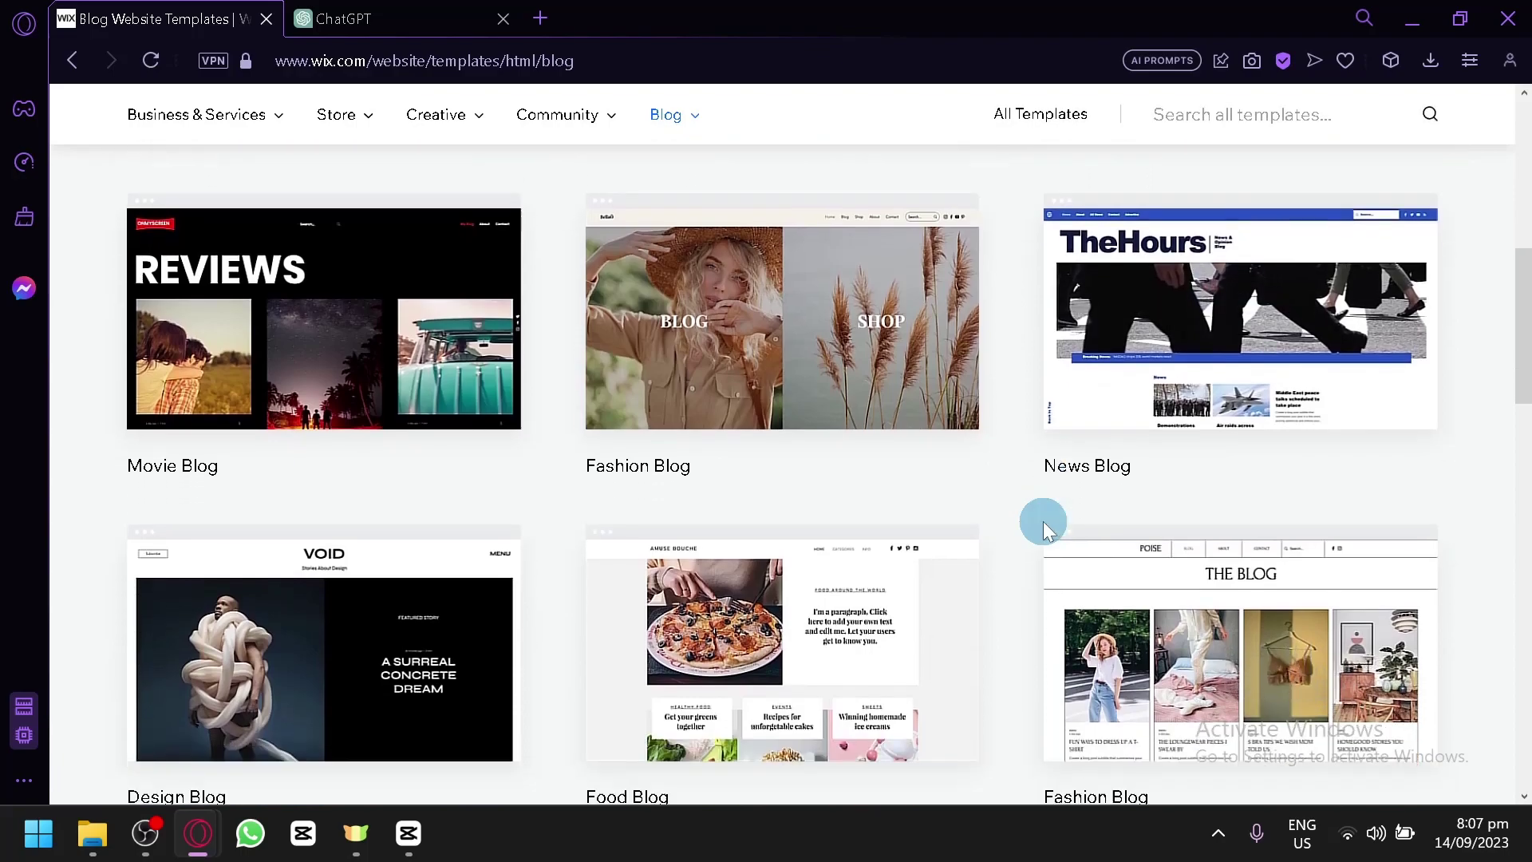
{"action": "scroll", "coordinate": [1042, 520], "scroll_direction": "up", "scroll_amount": 8}
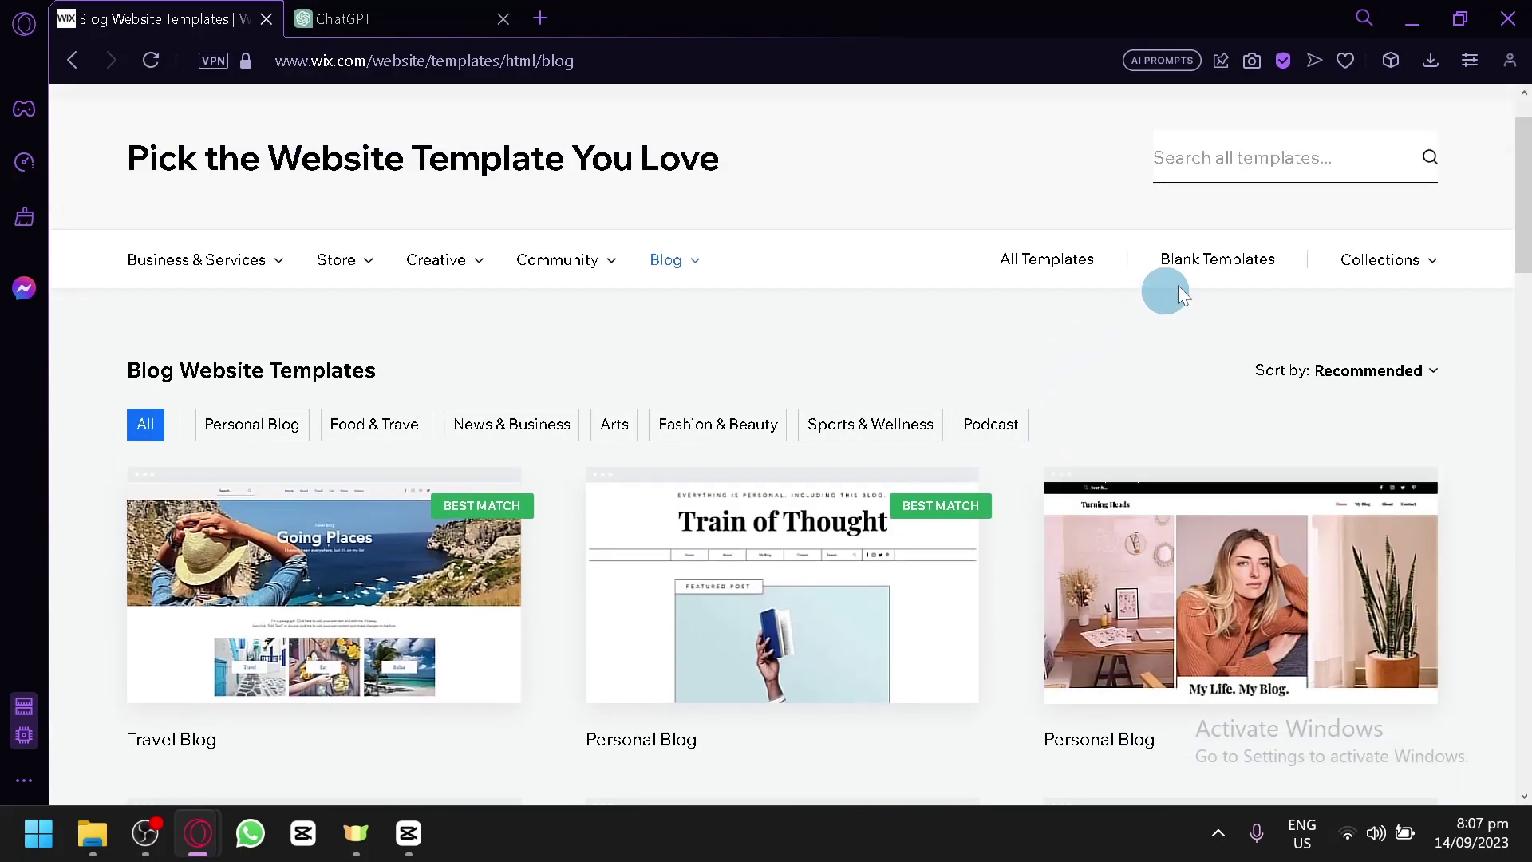
- Filter to Blank Templates and browse Start from Scratch, Minimal Layout and Classic Layout
{"action": "left_click", "coordinate": [1248, 268]}
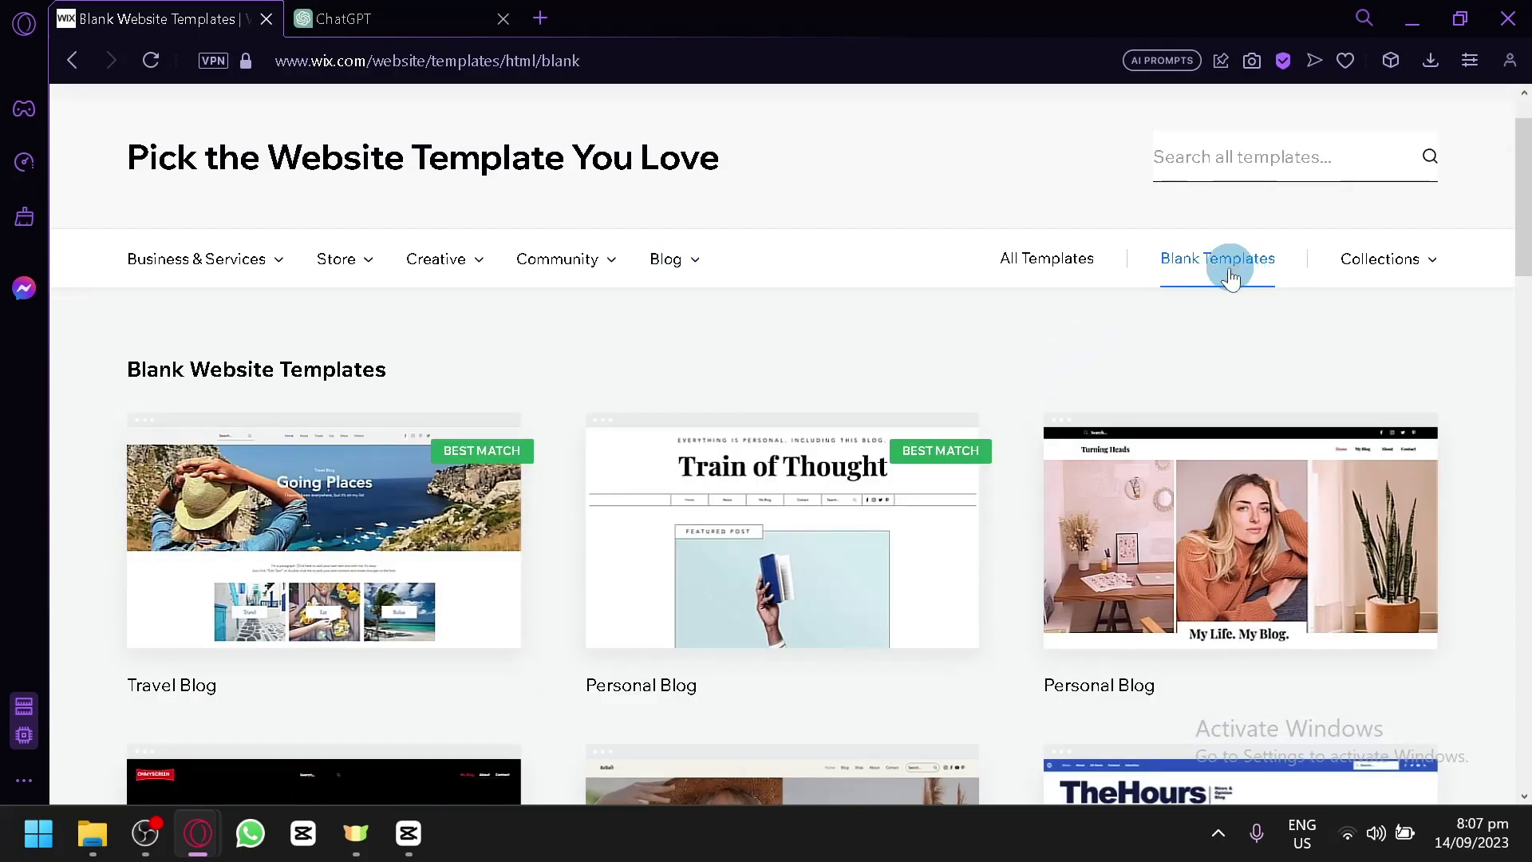
{"action": "scroll", "coordinate": [907, 401], "scroll_direction": "down", "scroll_amount": 1}
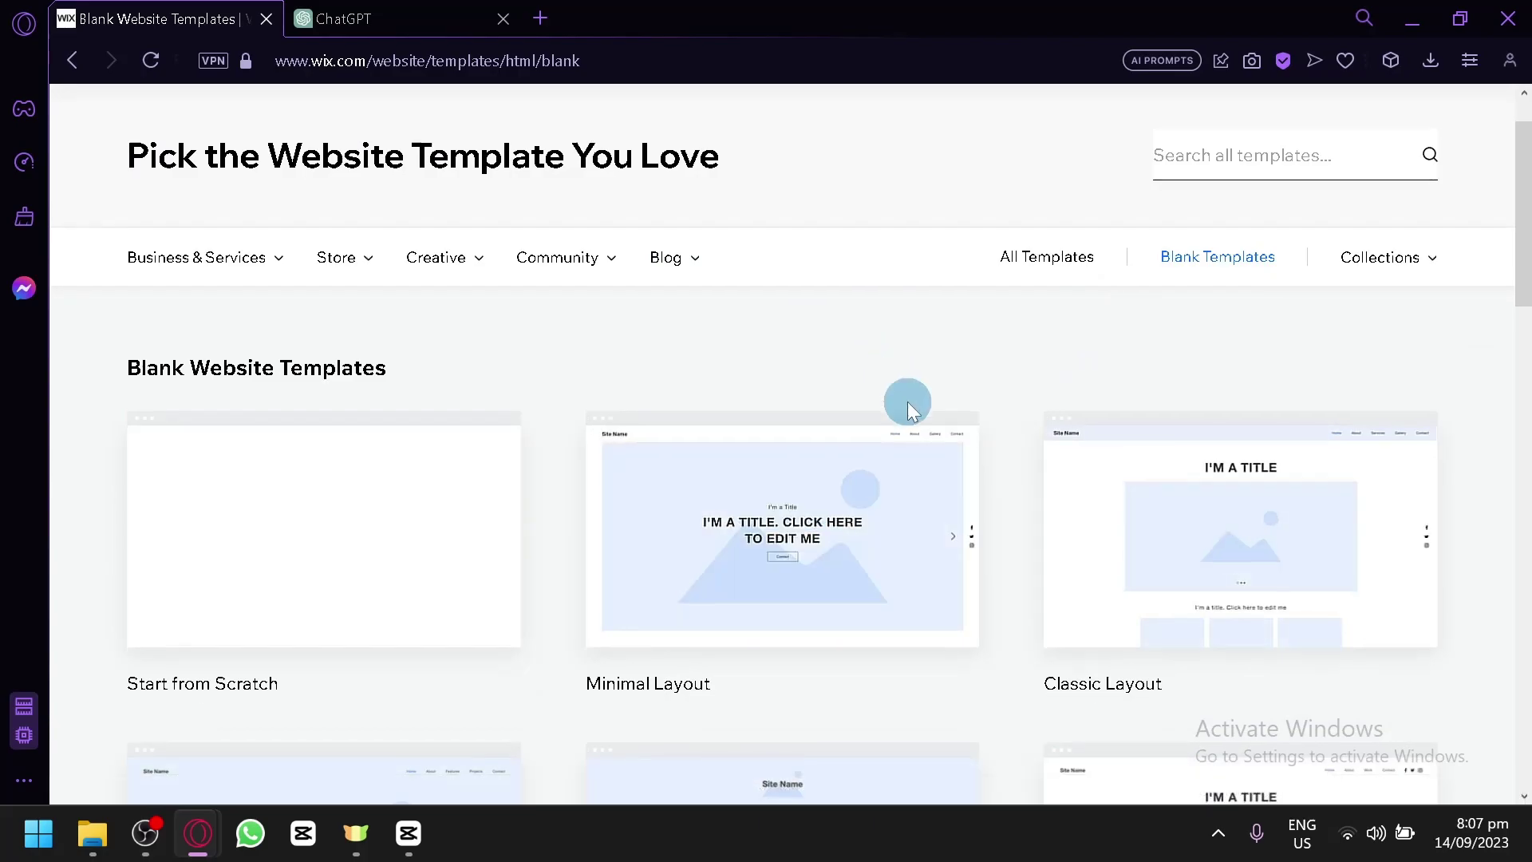
{"action": "scroll", "coordinate": [907, 401], "scroll_direction": "down", "scroll_amount": 1}
{"action": "scroll", "coordinate": [907, 401], "scroll_direction": "down", "scroll_amount": 1}
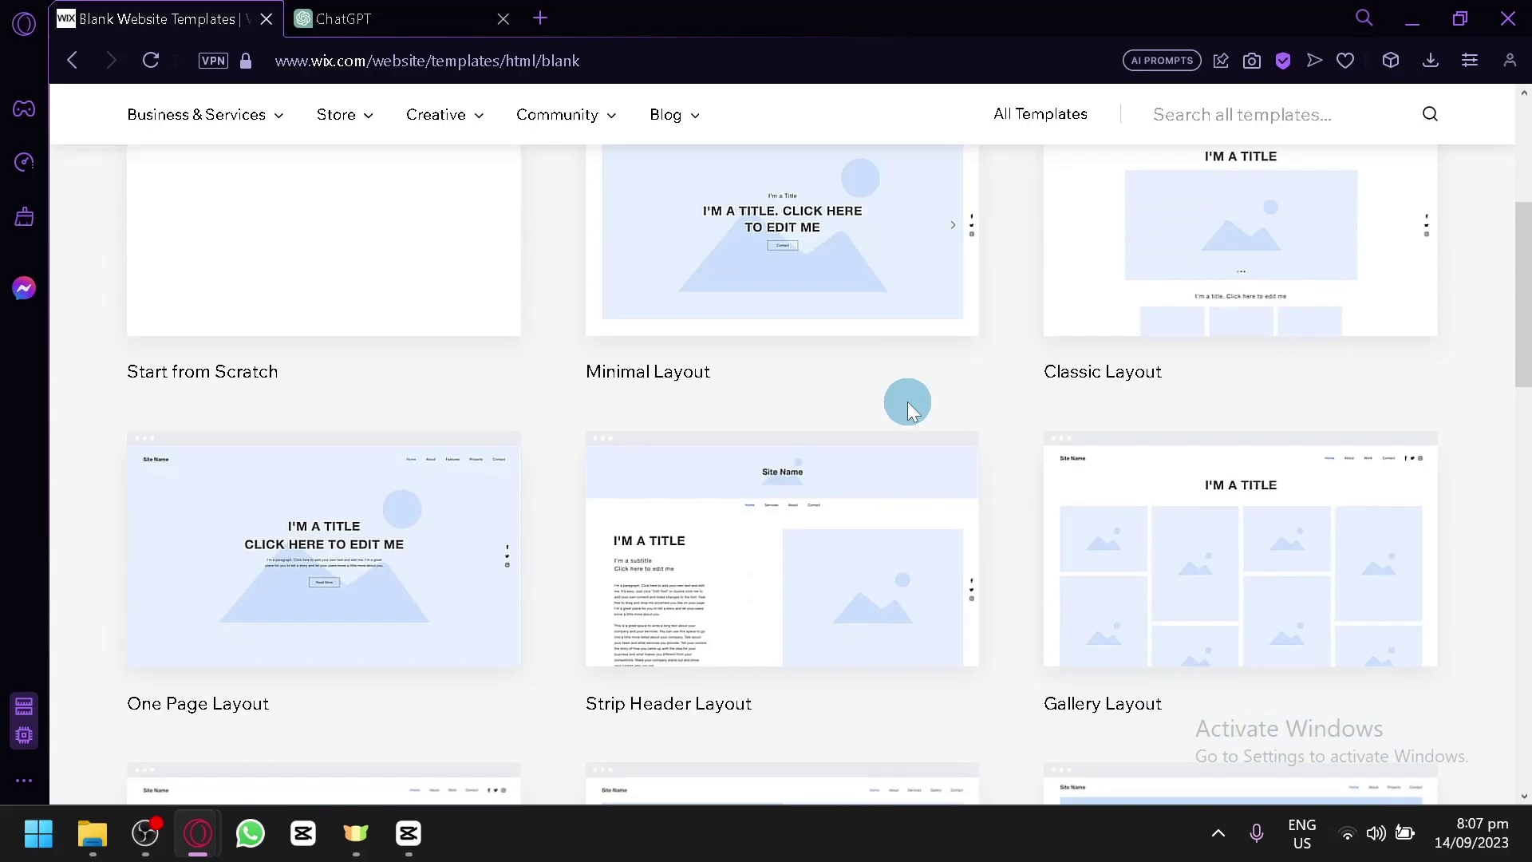
{"action": "scroll", "coordinate": [908, 405], "scroll_direction": "up", "scroll_amount": 1}
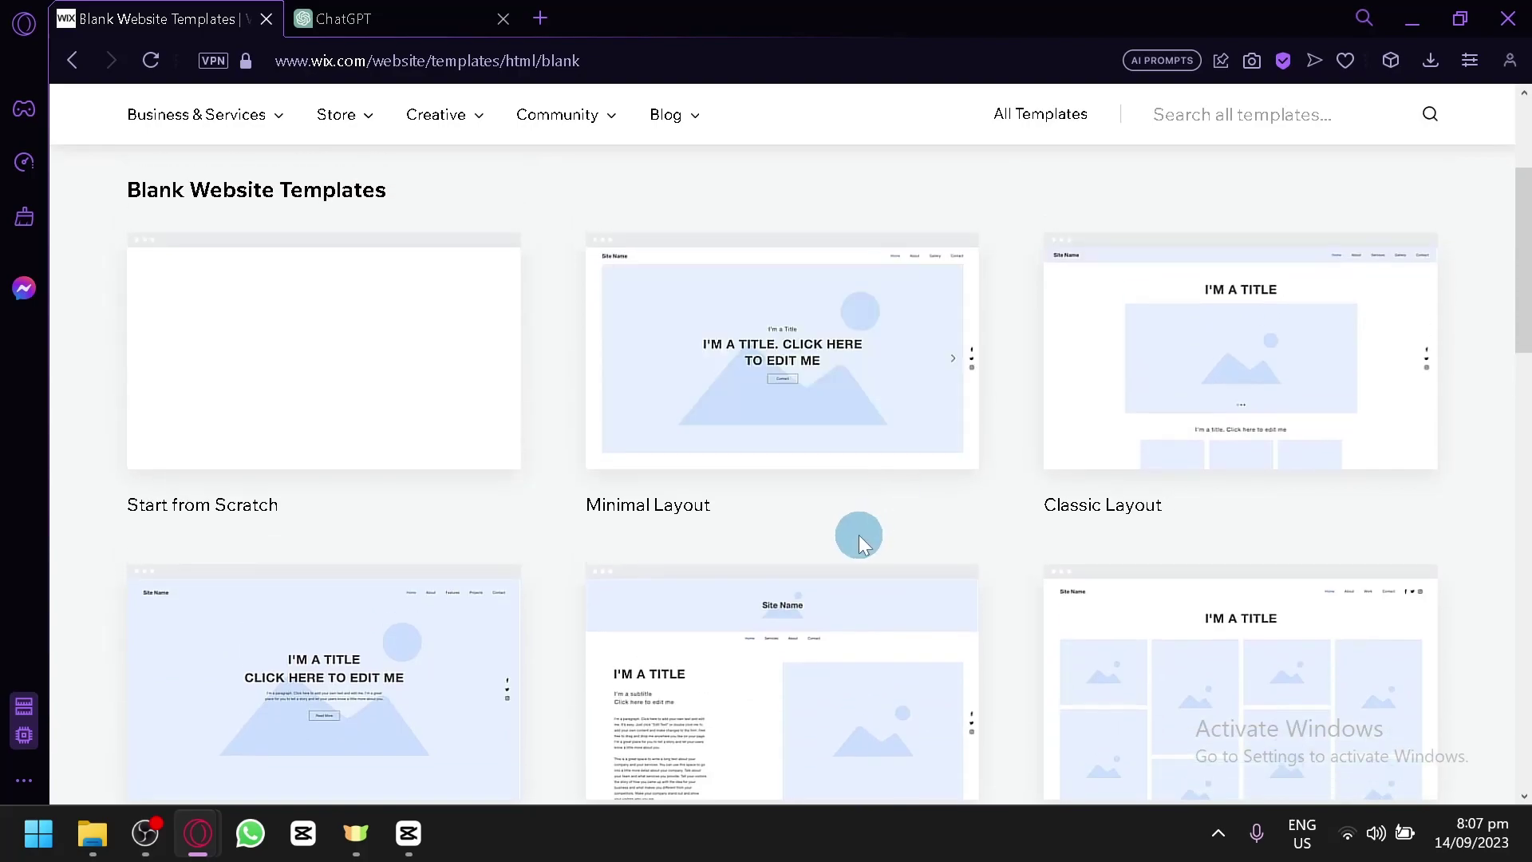
{"action": "scroll", "coordinate": [920, 508], "scroll_direction": "down", "scroll_amount": 3}
{"action": "scroll", "coordinate": [920, 510], "scroll_direction": "up", "scroll_amount": 1}
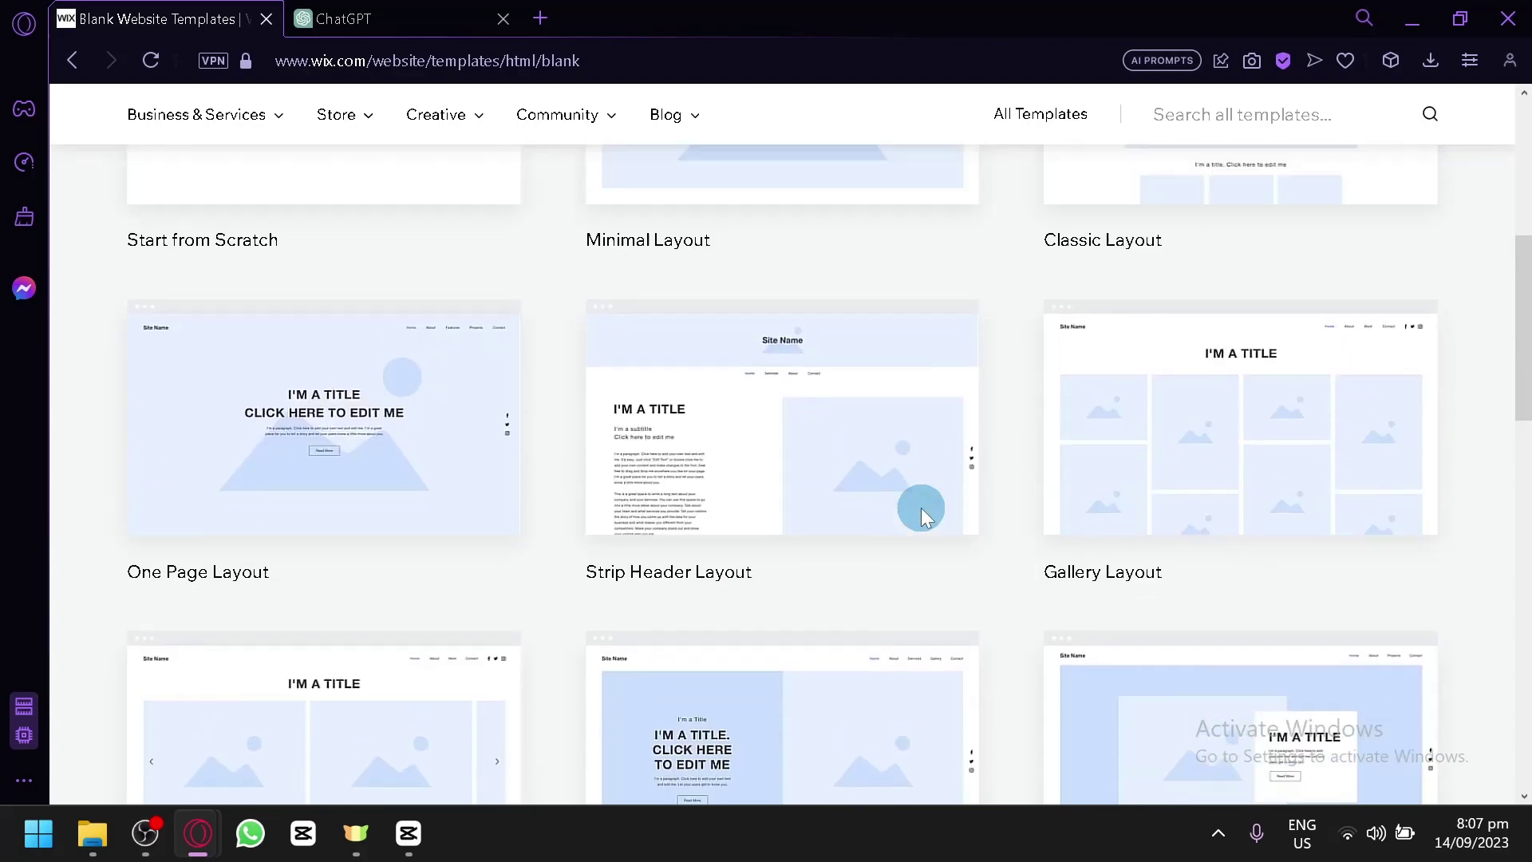
{"action": "scroll", "coordinate": [920, 507], "scroll_direction": "up", "scroll_amount": 3}
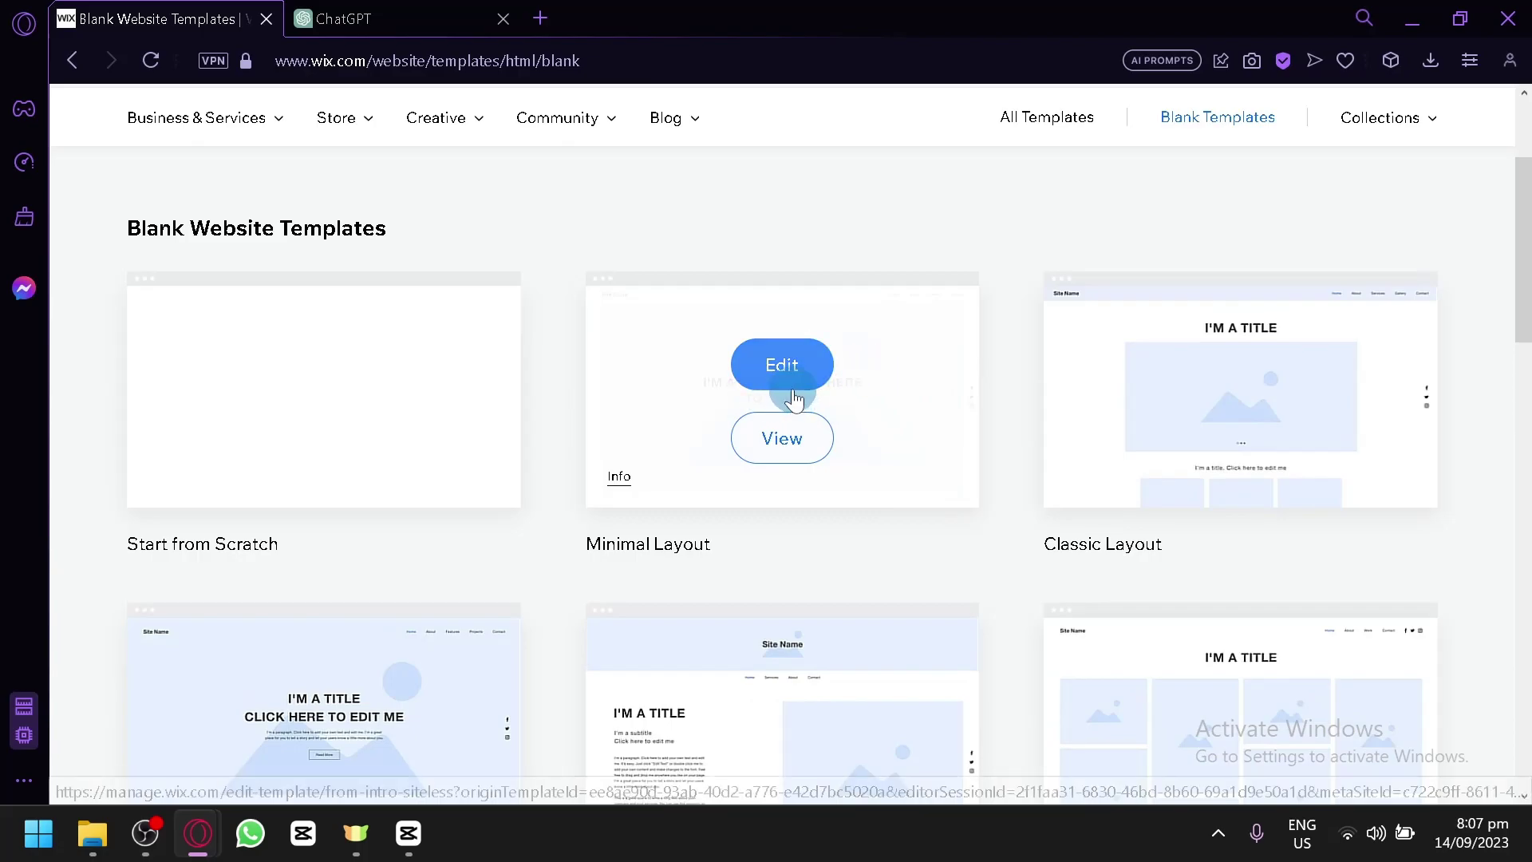
- Edit the Minimal Layout template, zoom out, and decline the AI content writer
{"action": "left_click", "coordinate": [762, 351]}
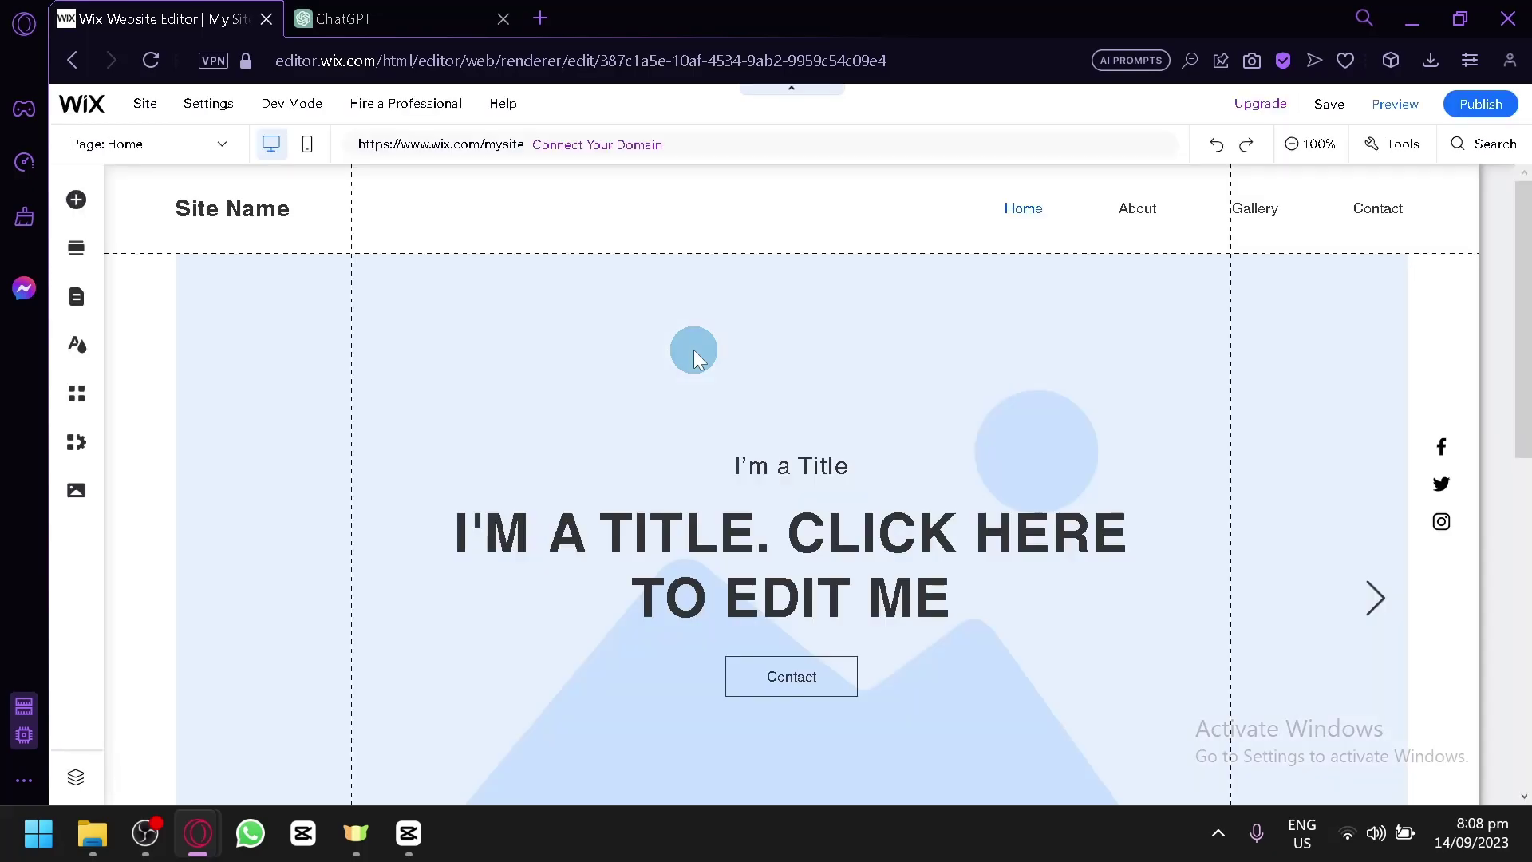
{"action": "key", "text": "ctrl+minus"}
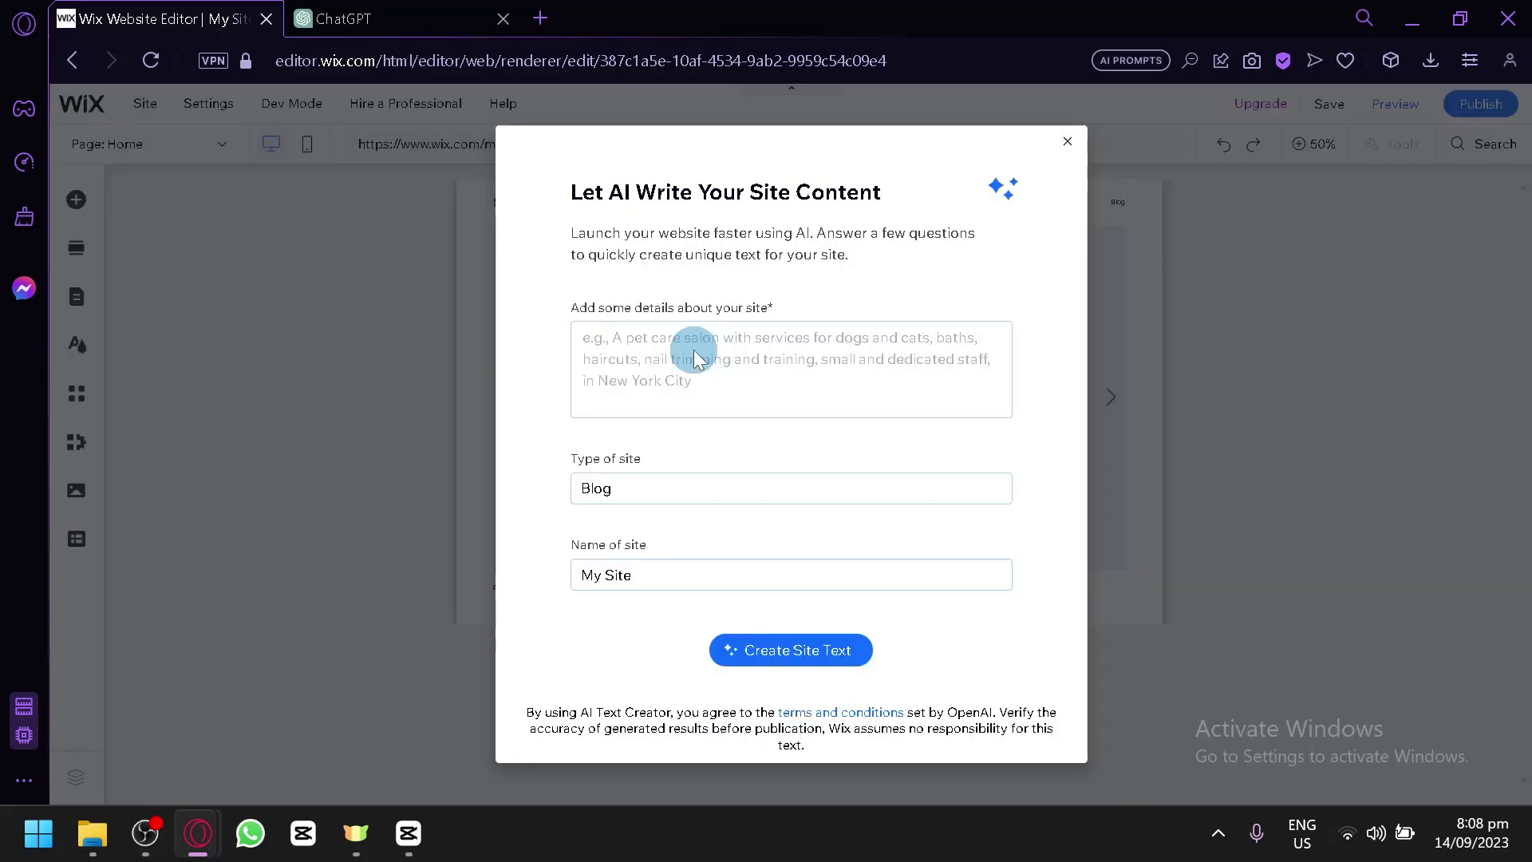
{"action": "left_click", "coordinate": [1069, 143]}
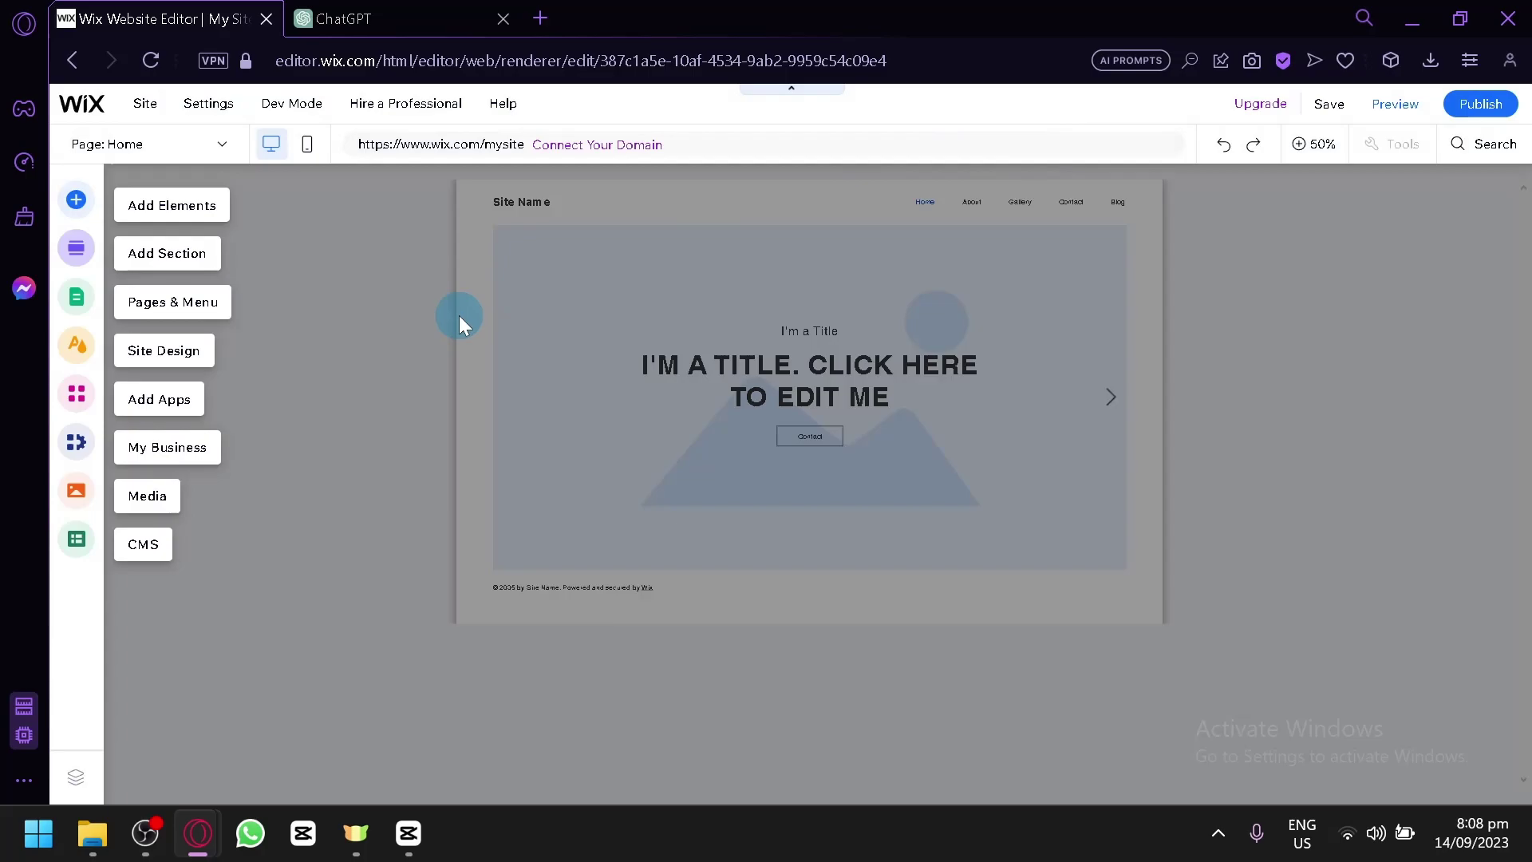
- Show Add Elements' Embed Code category with Embed HTML, Embed a site and Custom element
{"action": "left_click", "coordinate": [364, 516]}
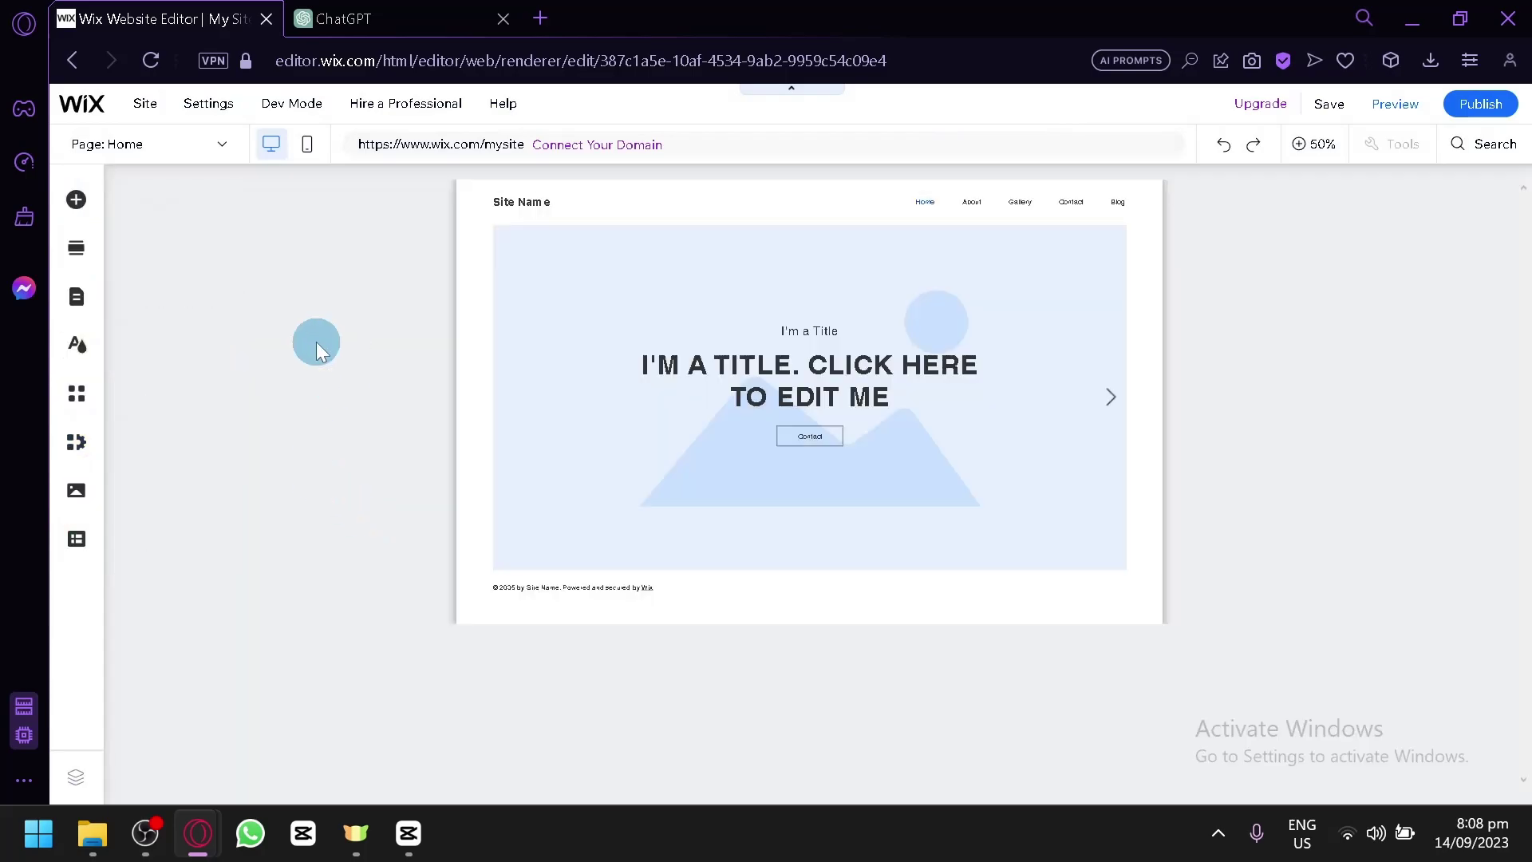
{"action": "left_click", "coordinate": [77, 201]}
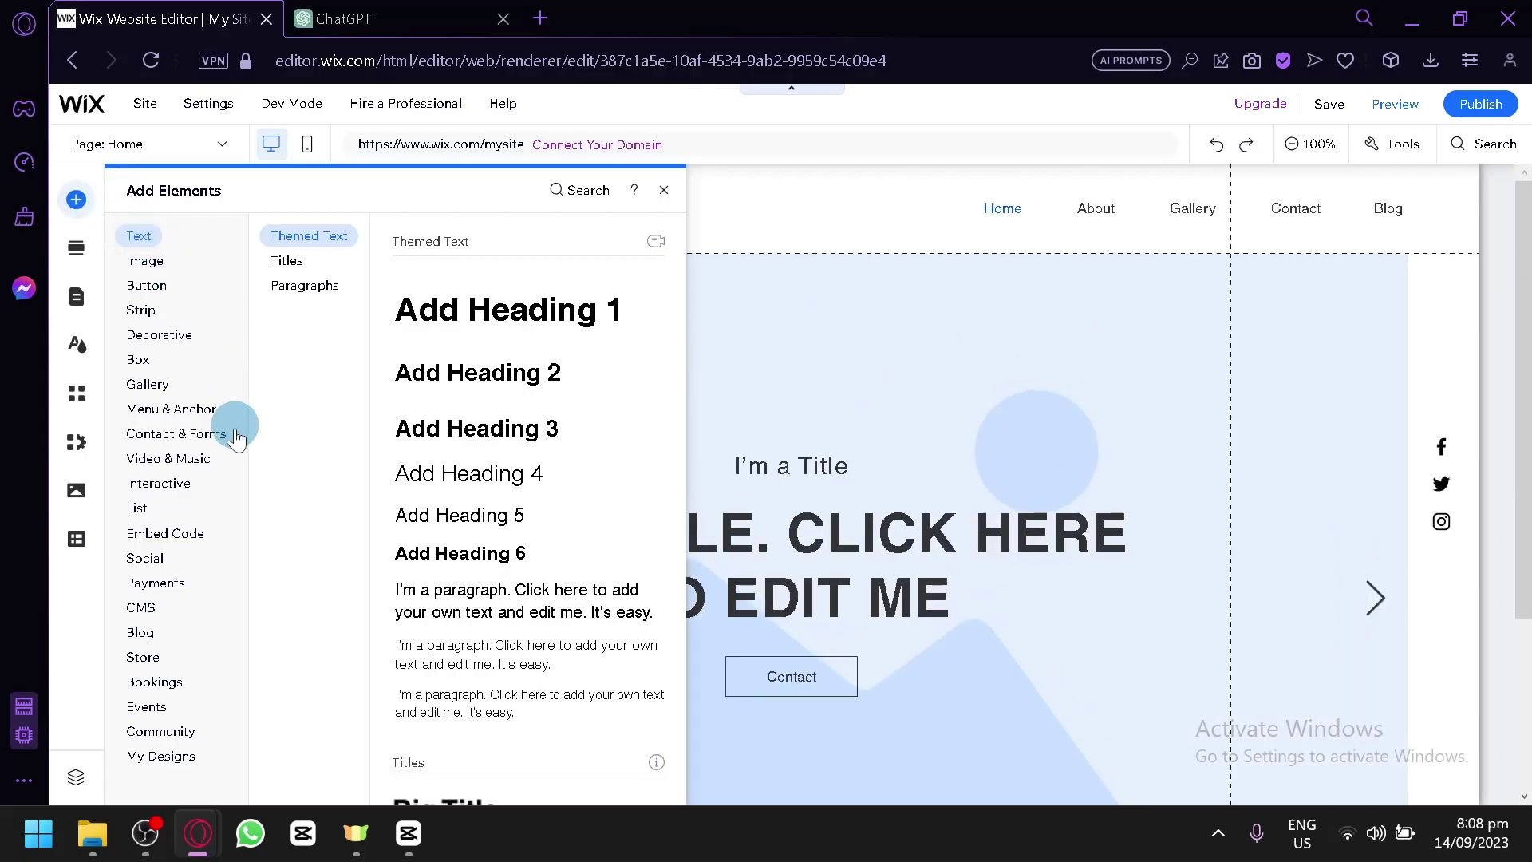
{"action": "left_click", "coordinate": [165, 533]}
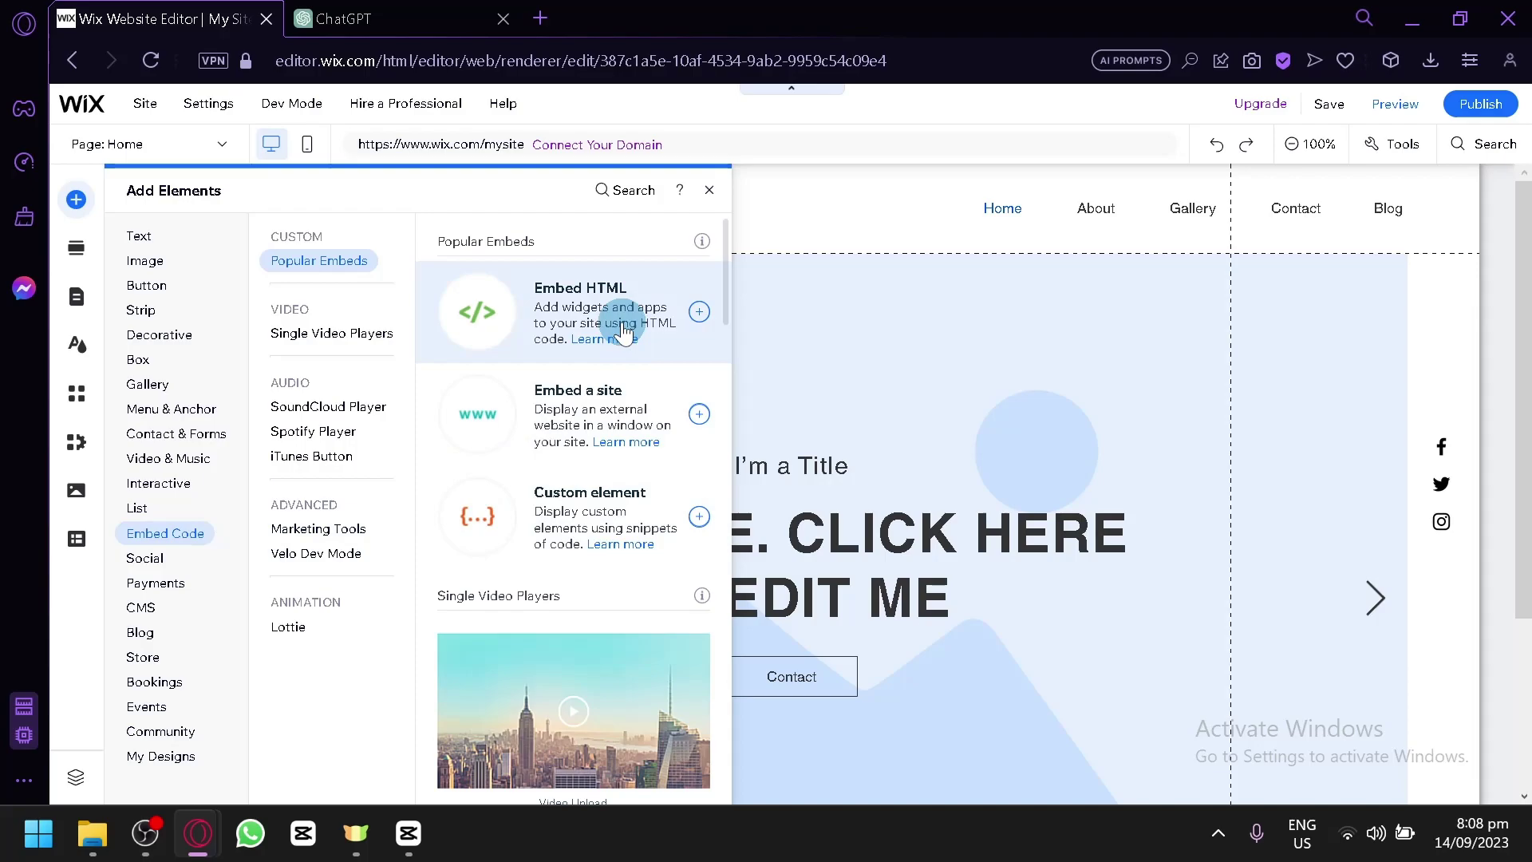
{"action": "scroll", "coordinate": [625, 319], "scroll_direction": "down", "scroll_amount": 2}
{"action": "scroll", "coordinate": [626, 318], "scroll_direction": "up", "scroll_amount": 2}
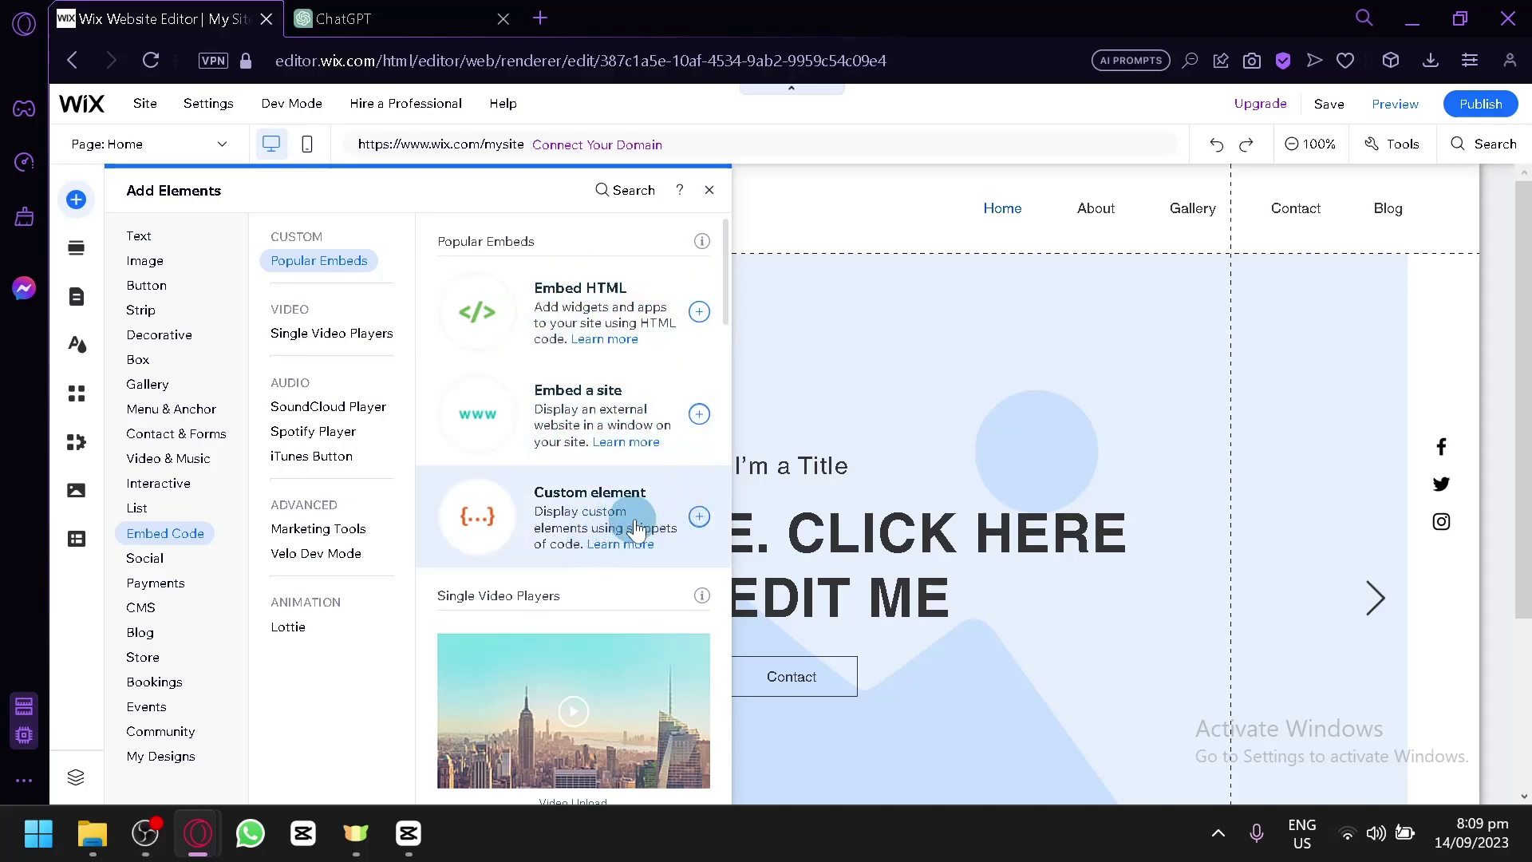
- Add a Custom element and drag it lower, over the Welcome section's title
{"action": "left_click", "coordinate": [698, 518]}
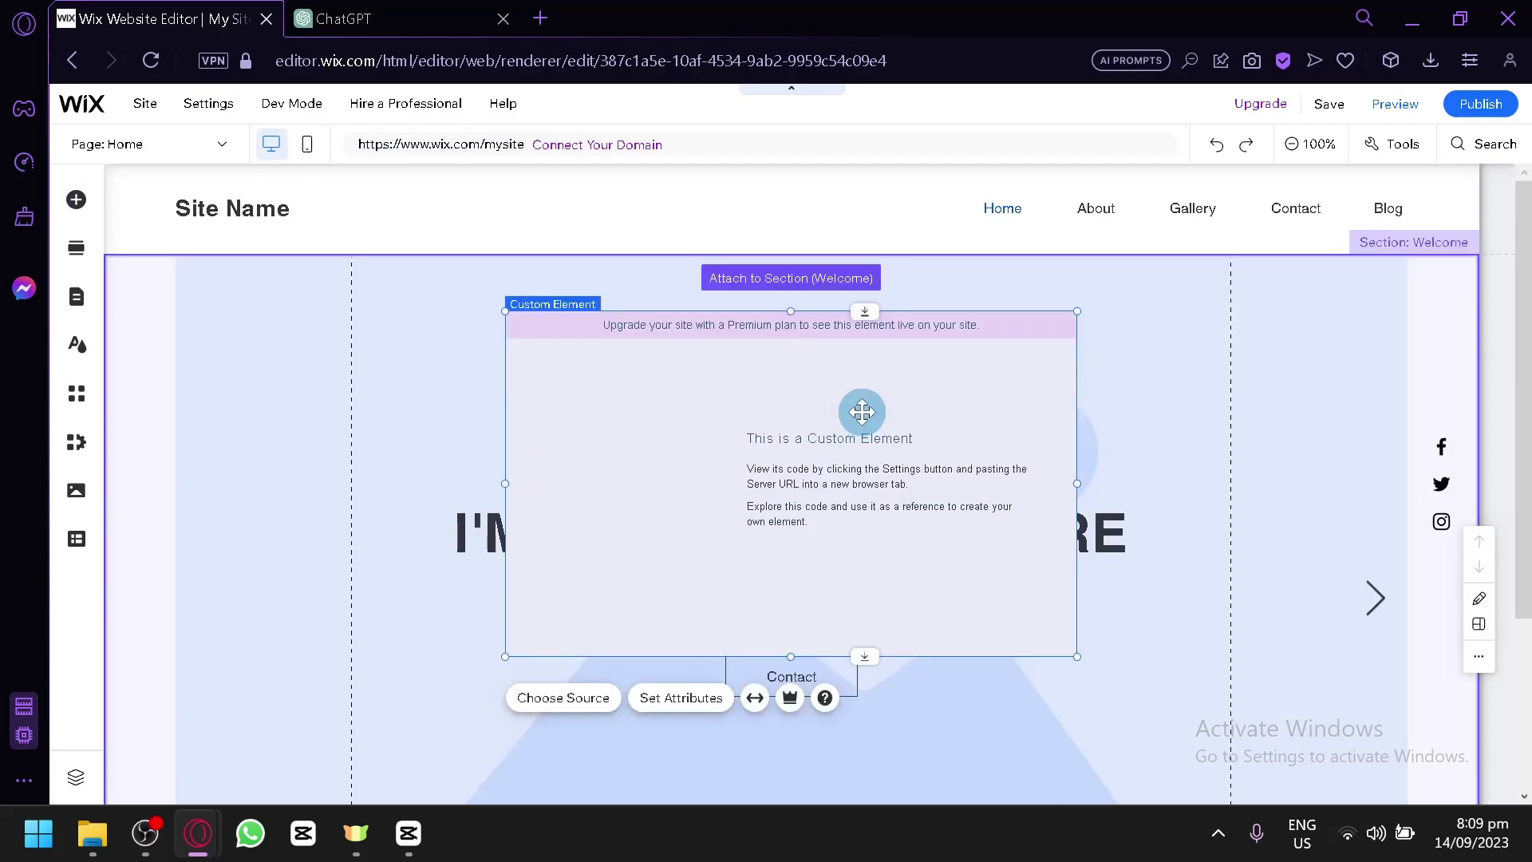
{"action": "left_click_drag", "start_coordinate": [873, 427], "coordinate": [824, 594]}
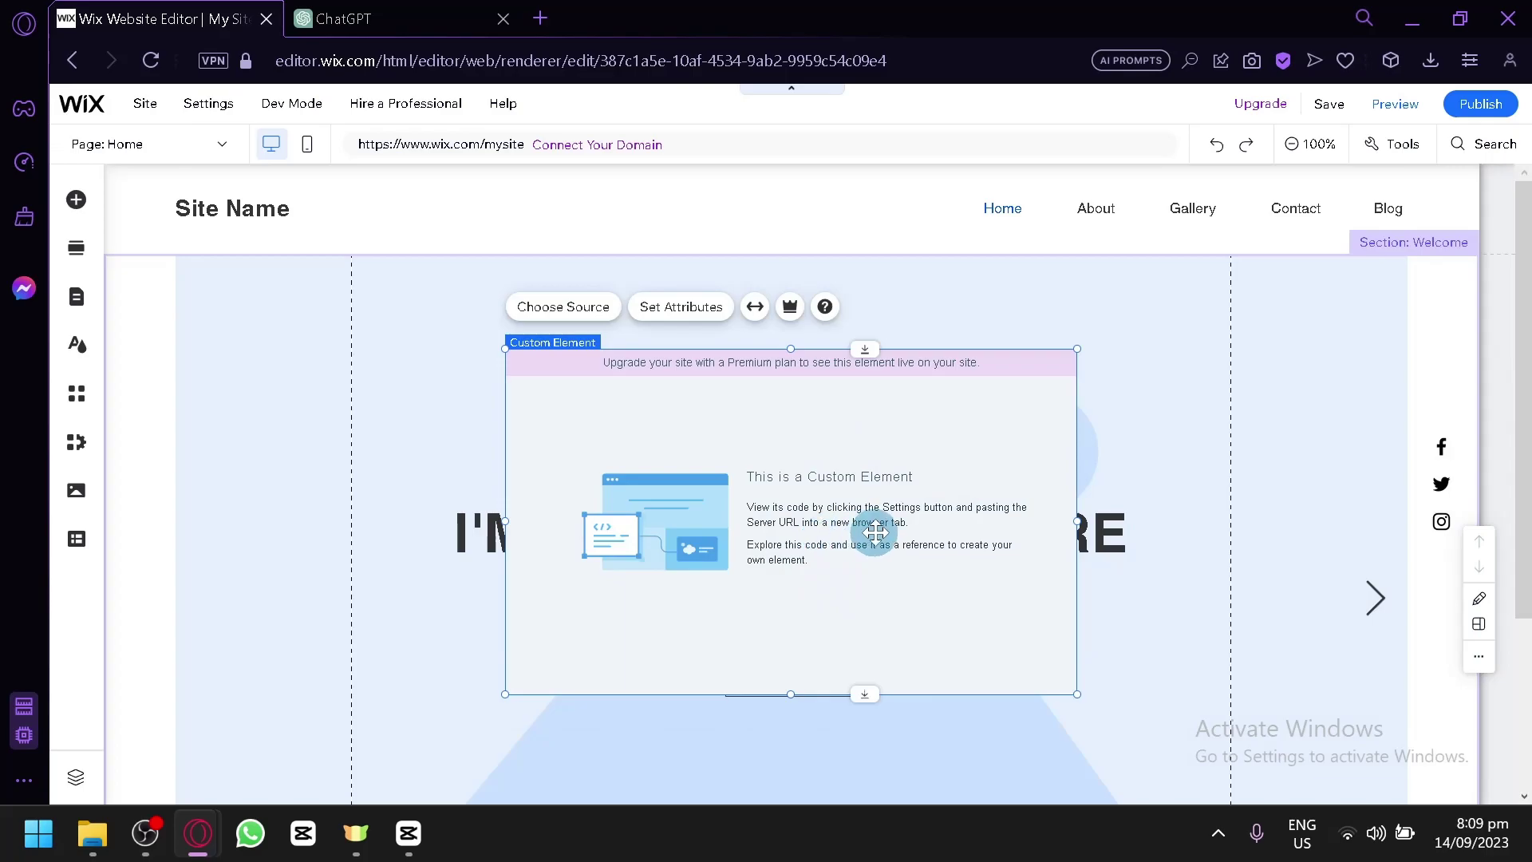
{"action": "scroll", "coordinate": [914, 540], "scroll_direction": "up", "scroll_amount": 5}
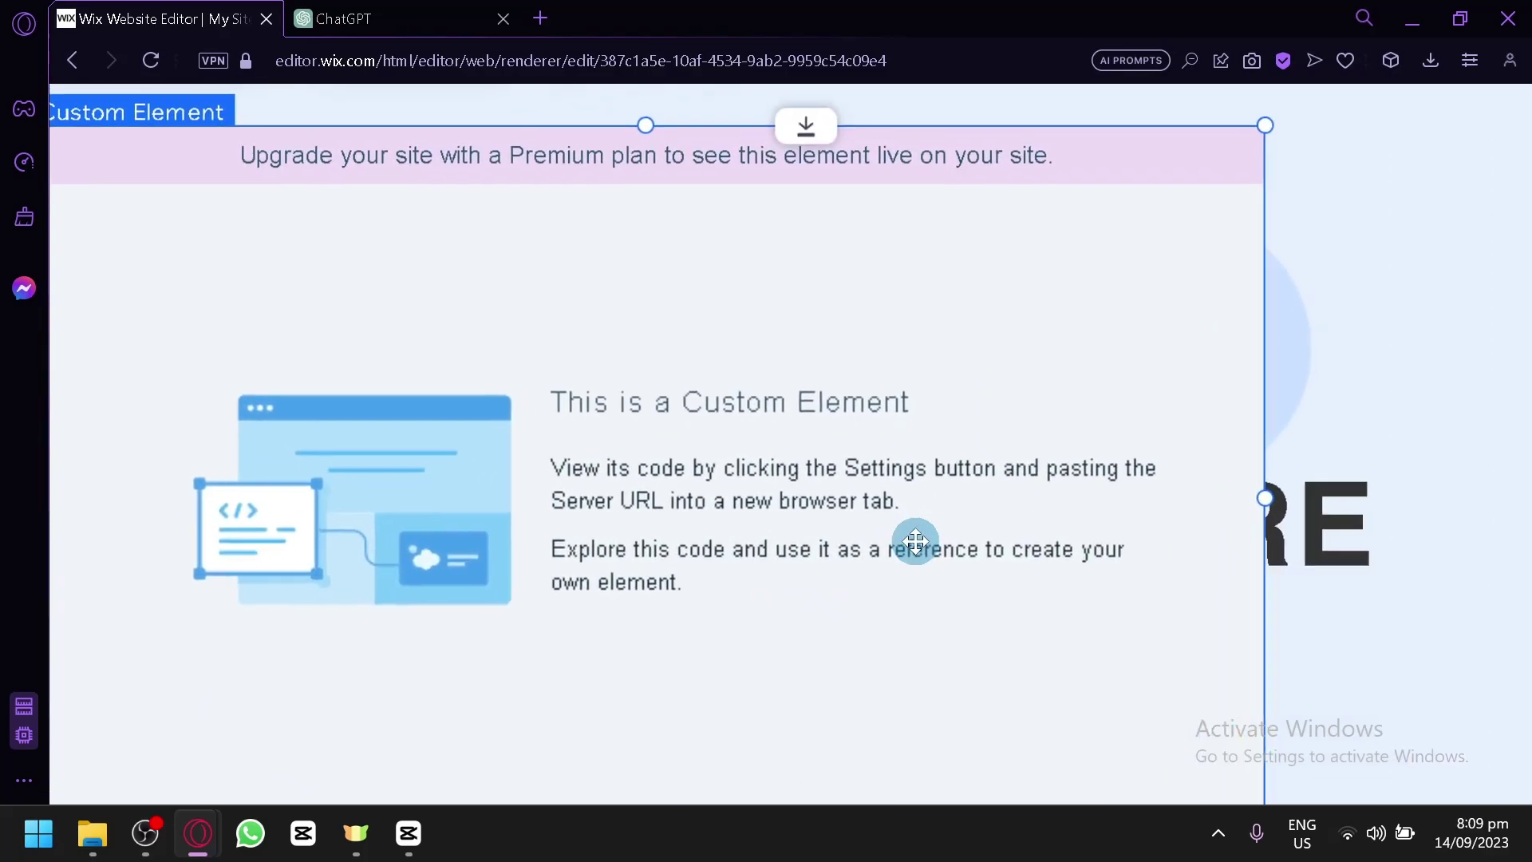
{"action": "scroll", "coordinate": [915, 540], "scroll_direction": "down", "scroll_amount": 2}
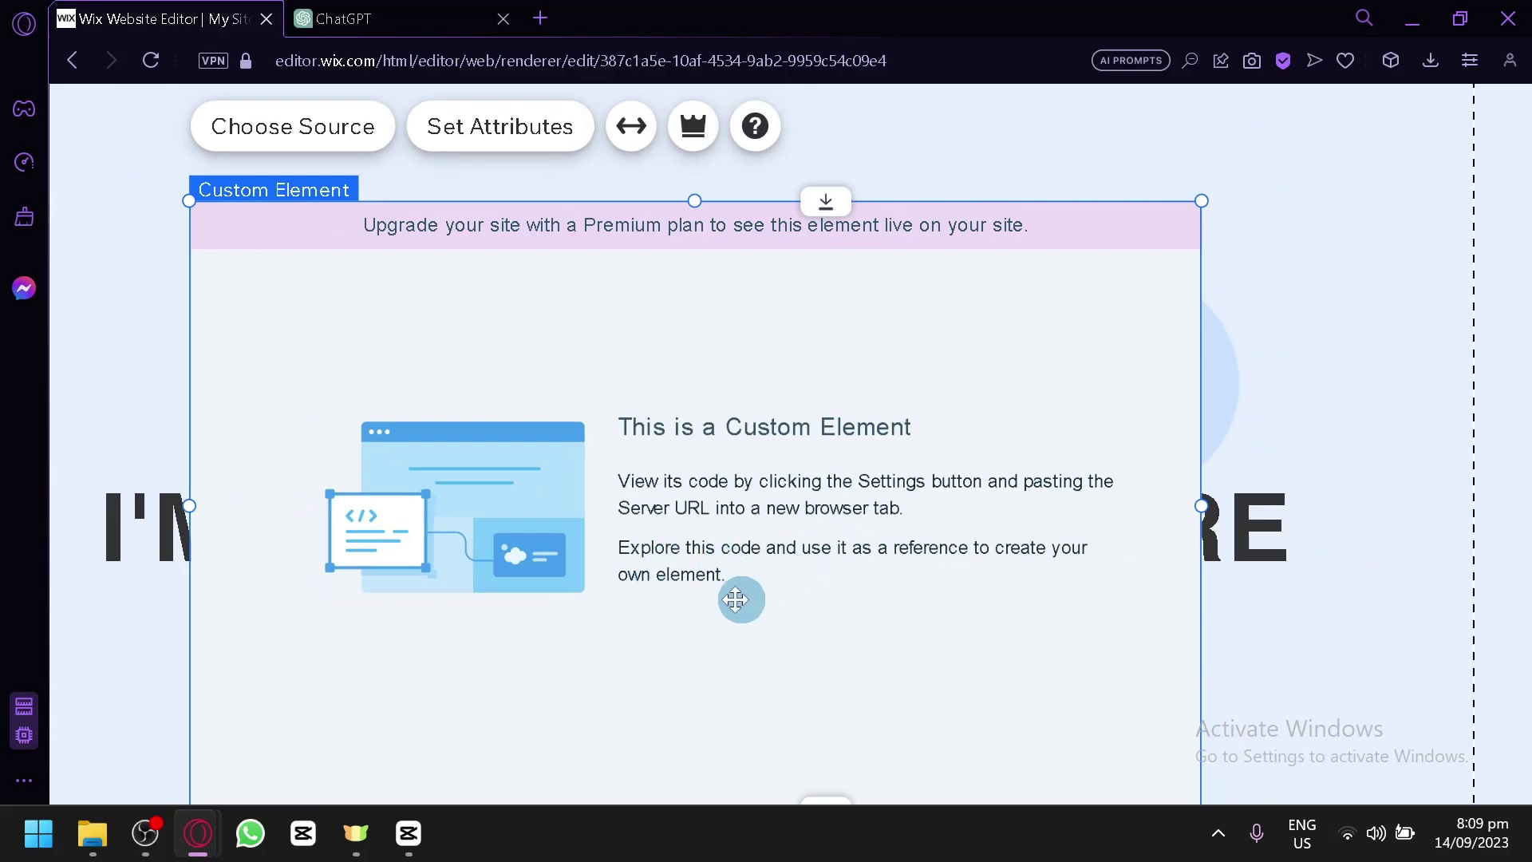
{"action": "scroll", "coordinate": [736, 596], "scroll_direction": "down", "scroll_amount": 2}
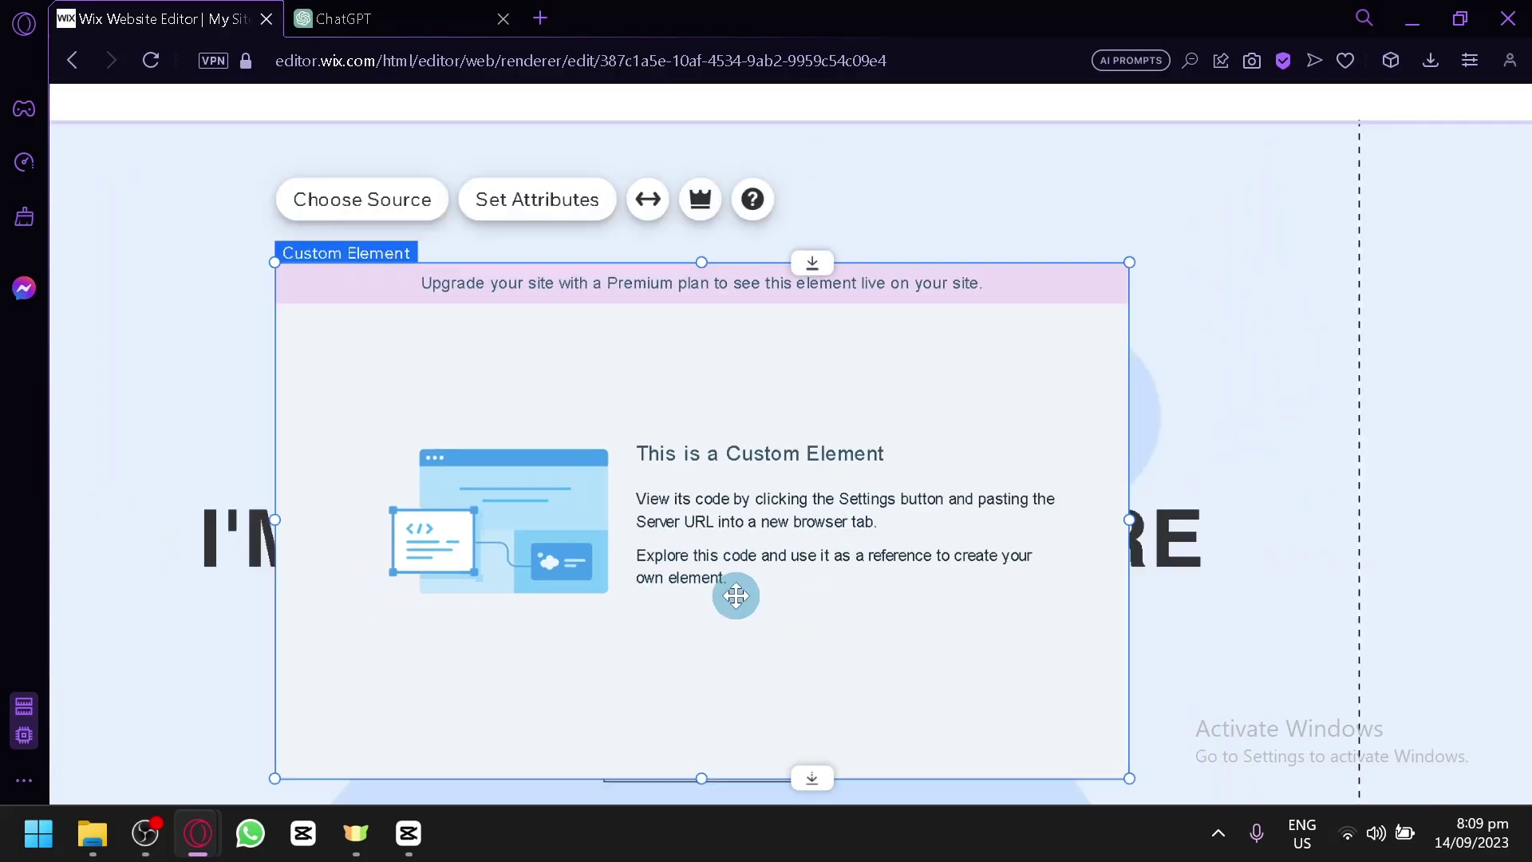
{"action": "scroll", "coordinate": [736, 595], "scroll_direction": "down", "scroll_amount": 2}
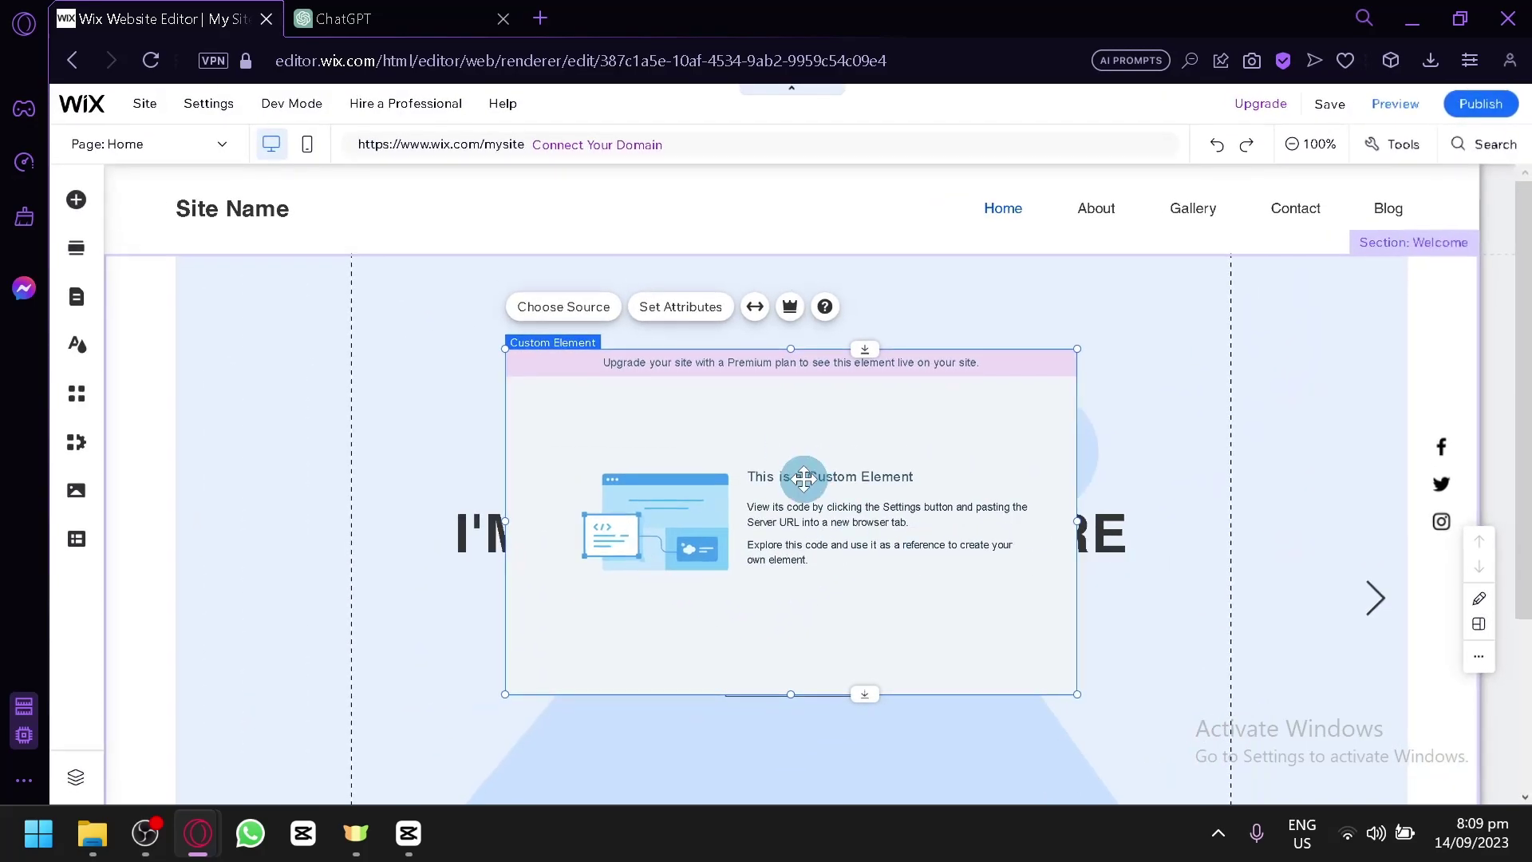
- Copy the Custom Element's Server URL and load it in a new browser tab
{"action": "left_click", "coordinate": [571, 313]}
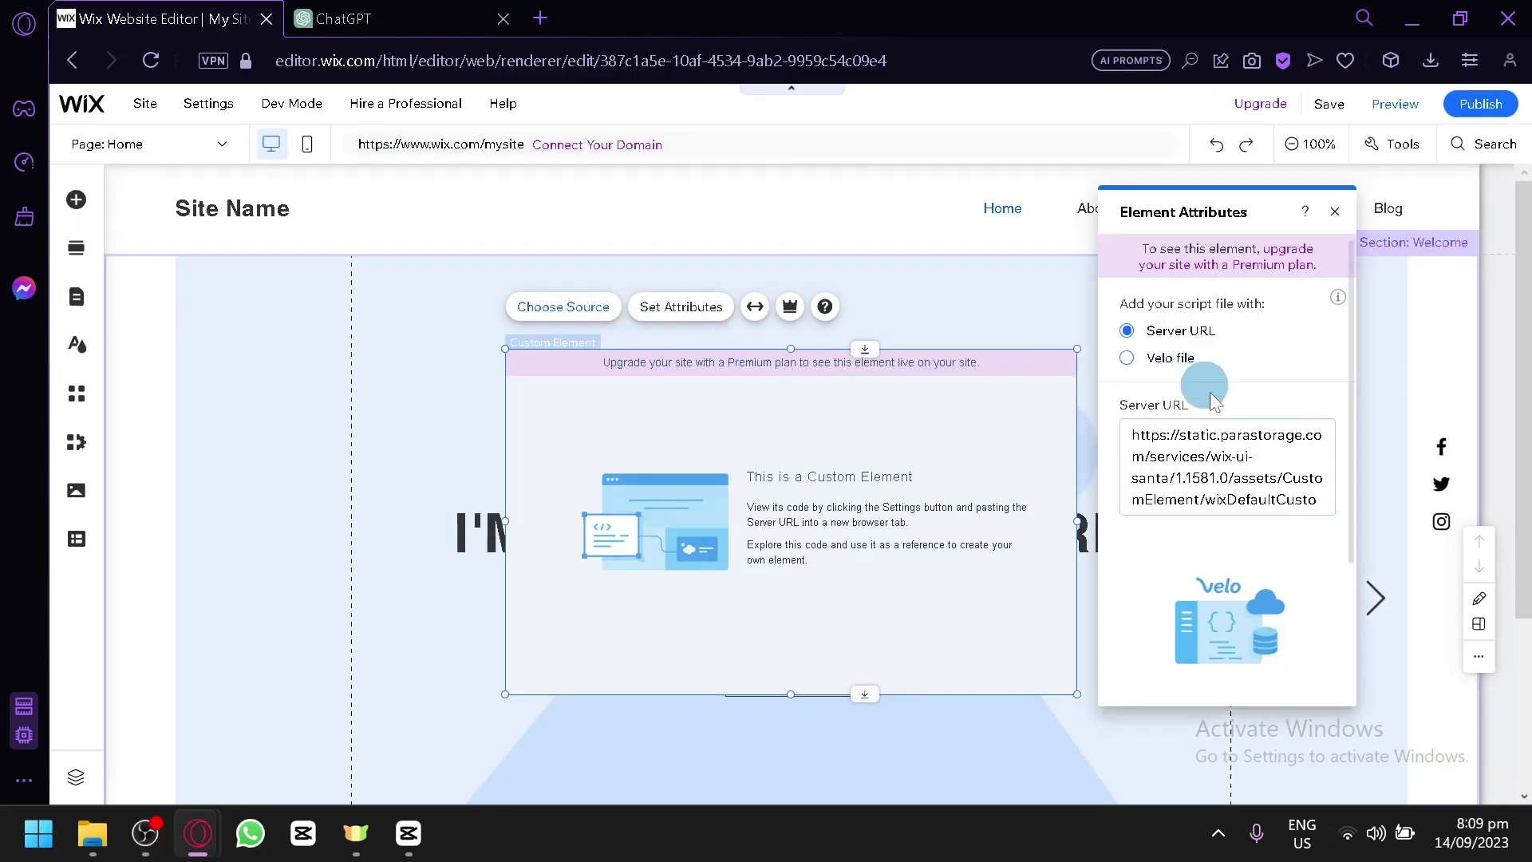
{"action": "left_click", "coordinate": [1244, 499]}
{"action": "key", "text": "ctrl+a"}
{"action": "key", "text": "ctrl+c"}
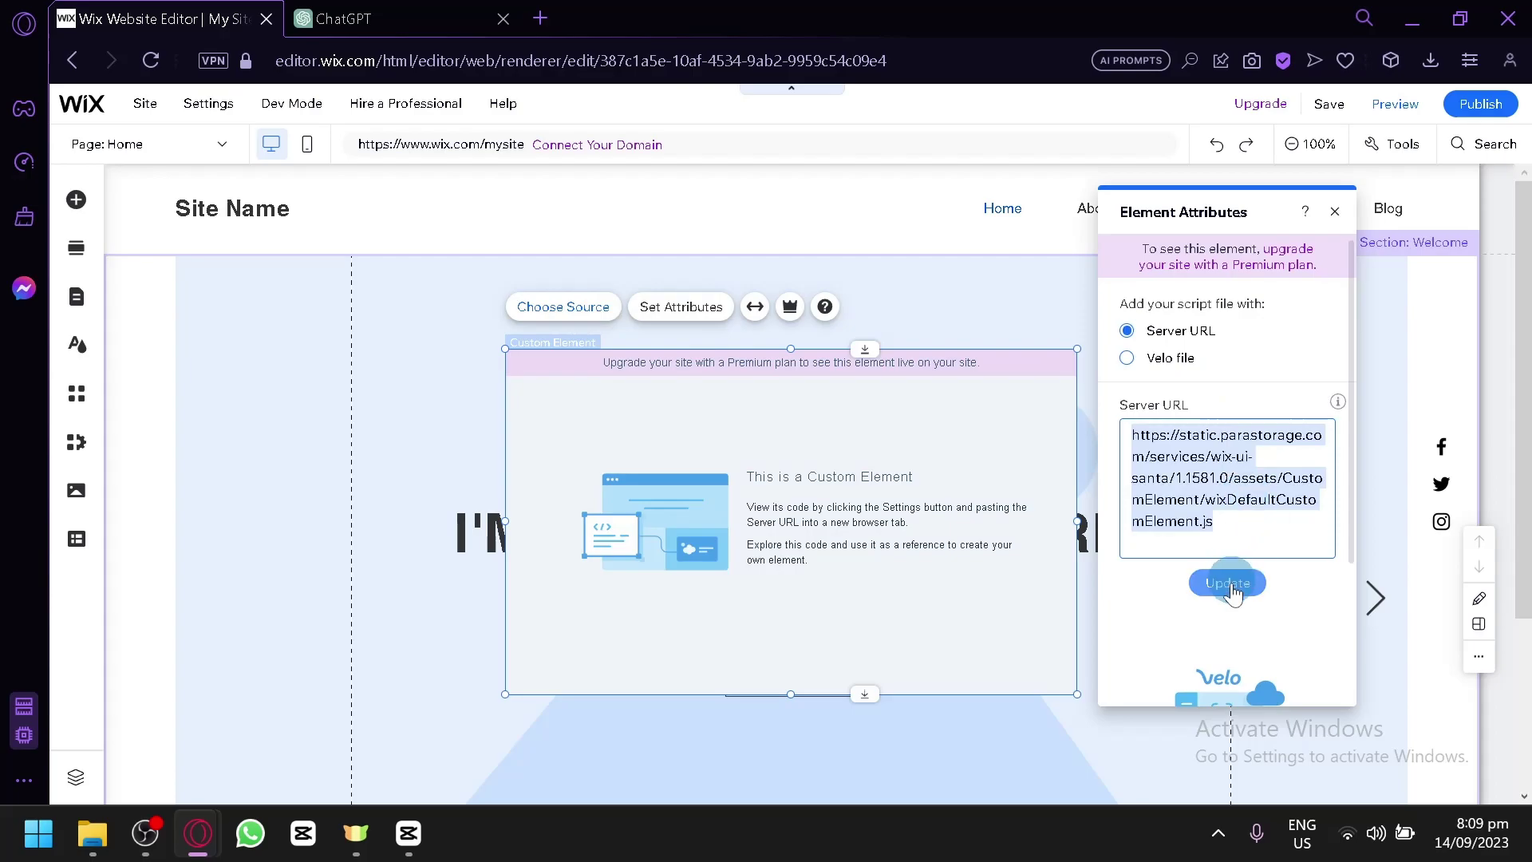
{"action": "left_click", "coordinate": [542, 20]}
{"action": "key", "text": "ctrl+v"}
{"action": "key", "text": "Return"}
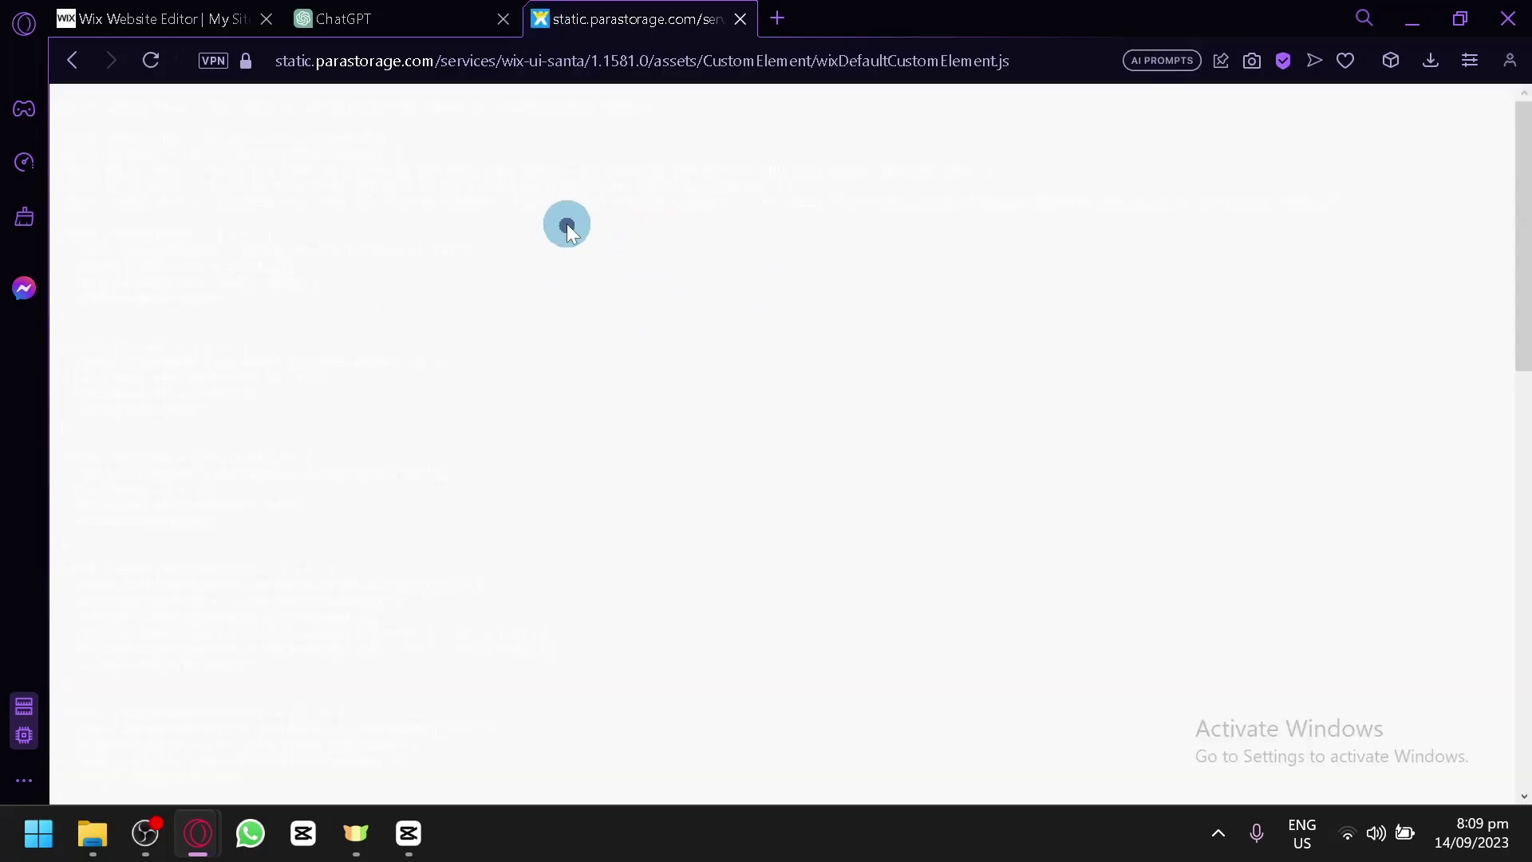
- Select the entire wixDefaultCustomElement.js script code
{"action": "left_click_drag", "start_coordinate": [523, 343], "coordinate": [98, 106]}
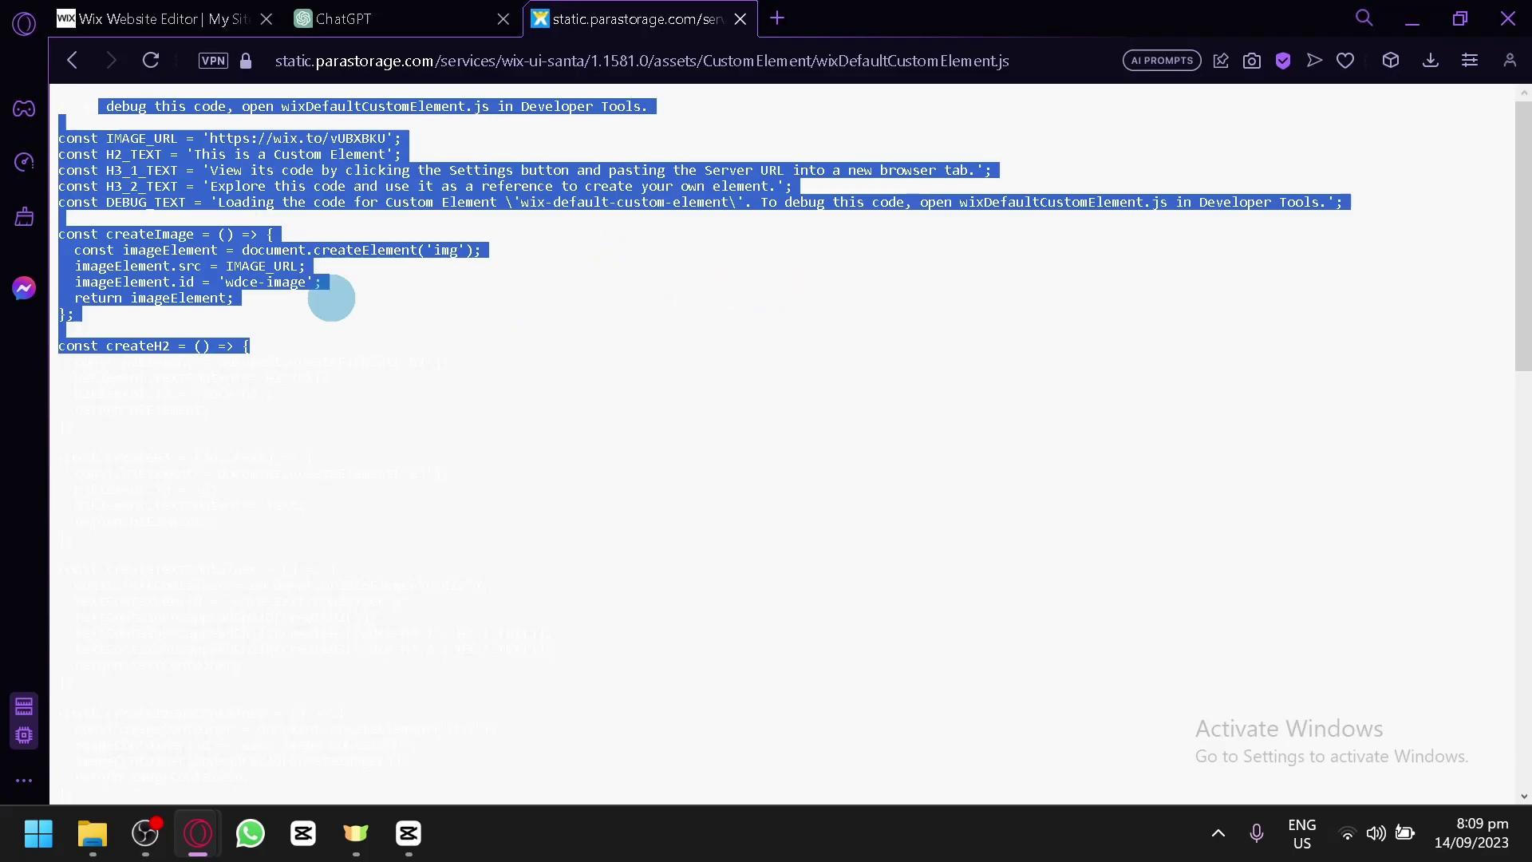
{"action": "left_click", "coordinate": [399, 471]}
{"action": "left_click_drag", "start_coordinate": [410, 536], "coordinate": [227, 378]}
{"action": "key", "text": "ctrl+a"}
{"action": "scroll", "coordinate": [496, 572], "scroll_direction": "down", "scroll_amount": 10}
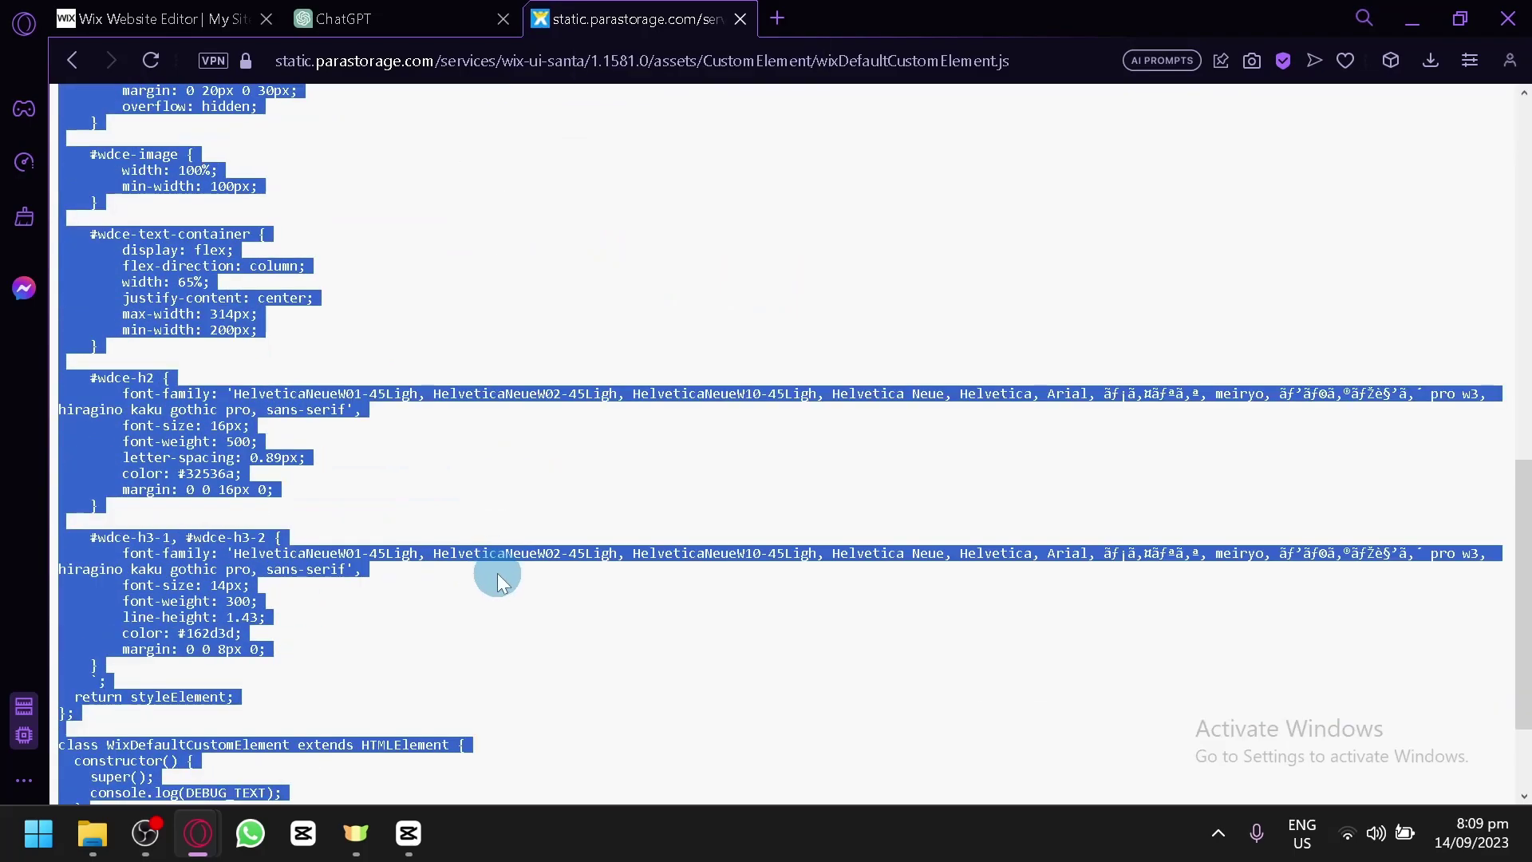
{"action": "scroll", "coordinate": [503, 563], "scroll_direction": "up", "scroll_amount": 12}
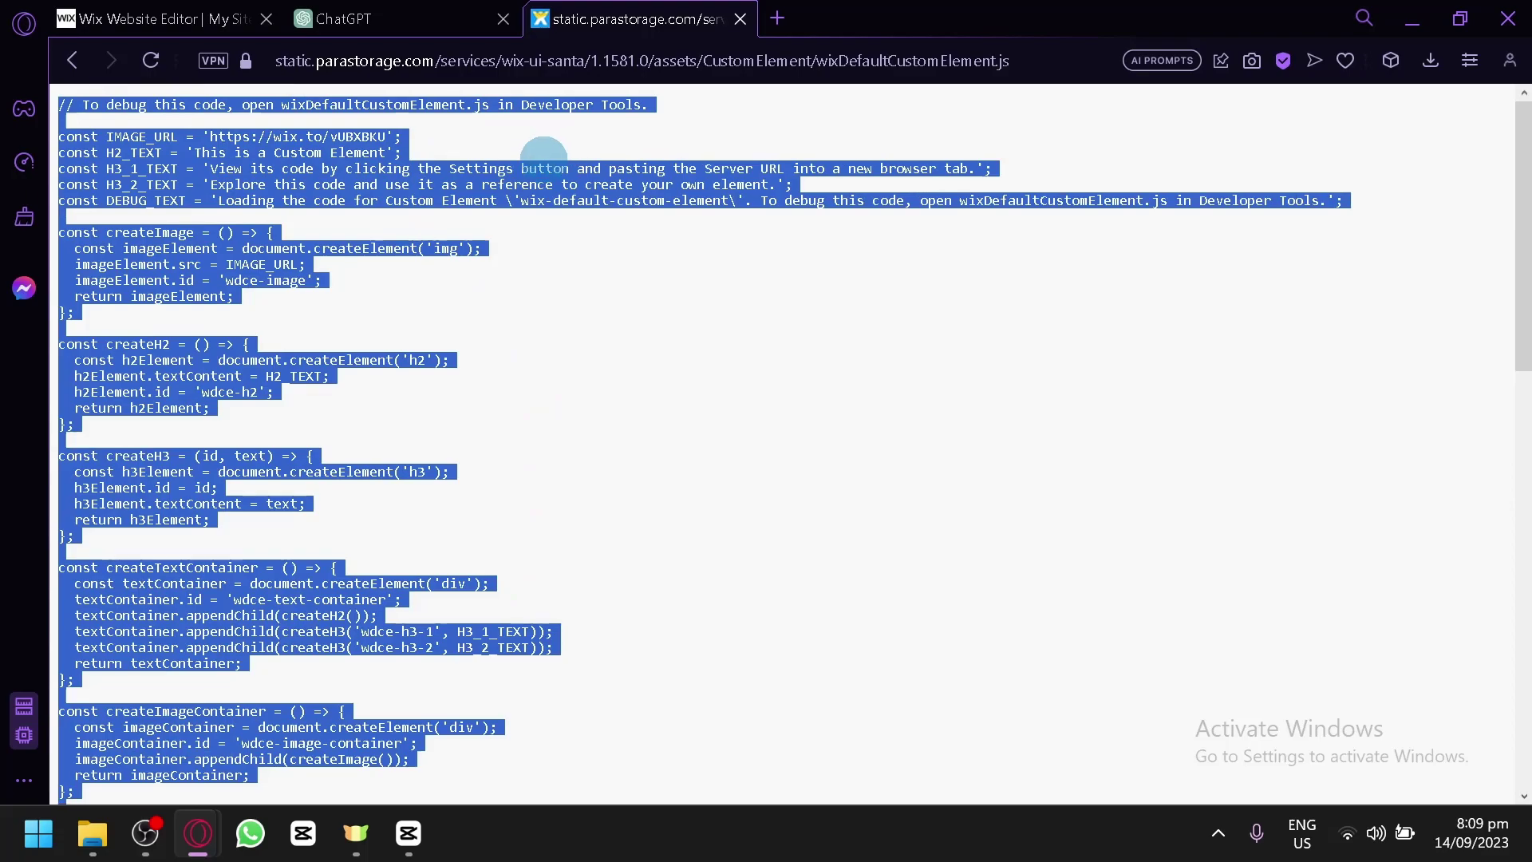
- Compare the script with the editor's Custom Element URL settings, ending back in the editor
{"action": "left_click", "coordinate": [239, 19]}
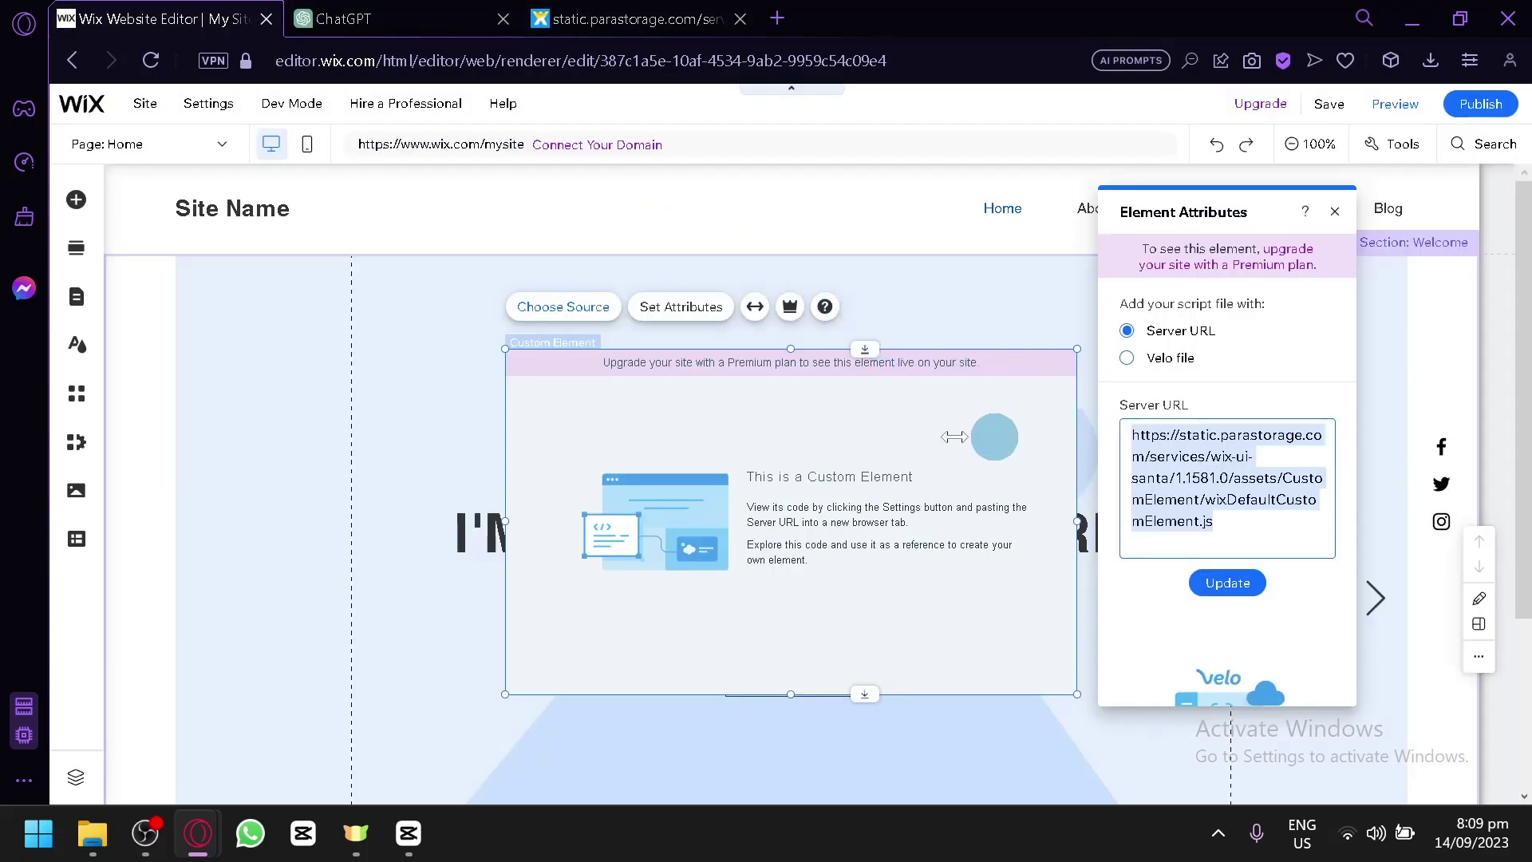
{"action": "scroll", "coordinate": [872, 603], "scroll_direction": "up", "scroll_amount": 5}
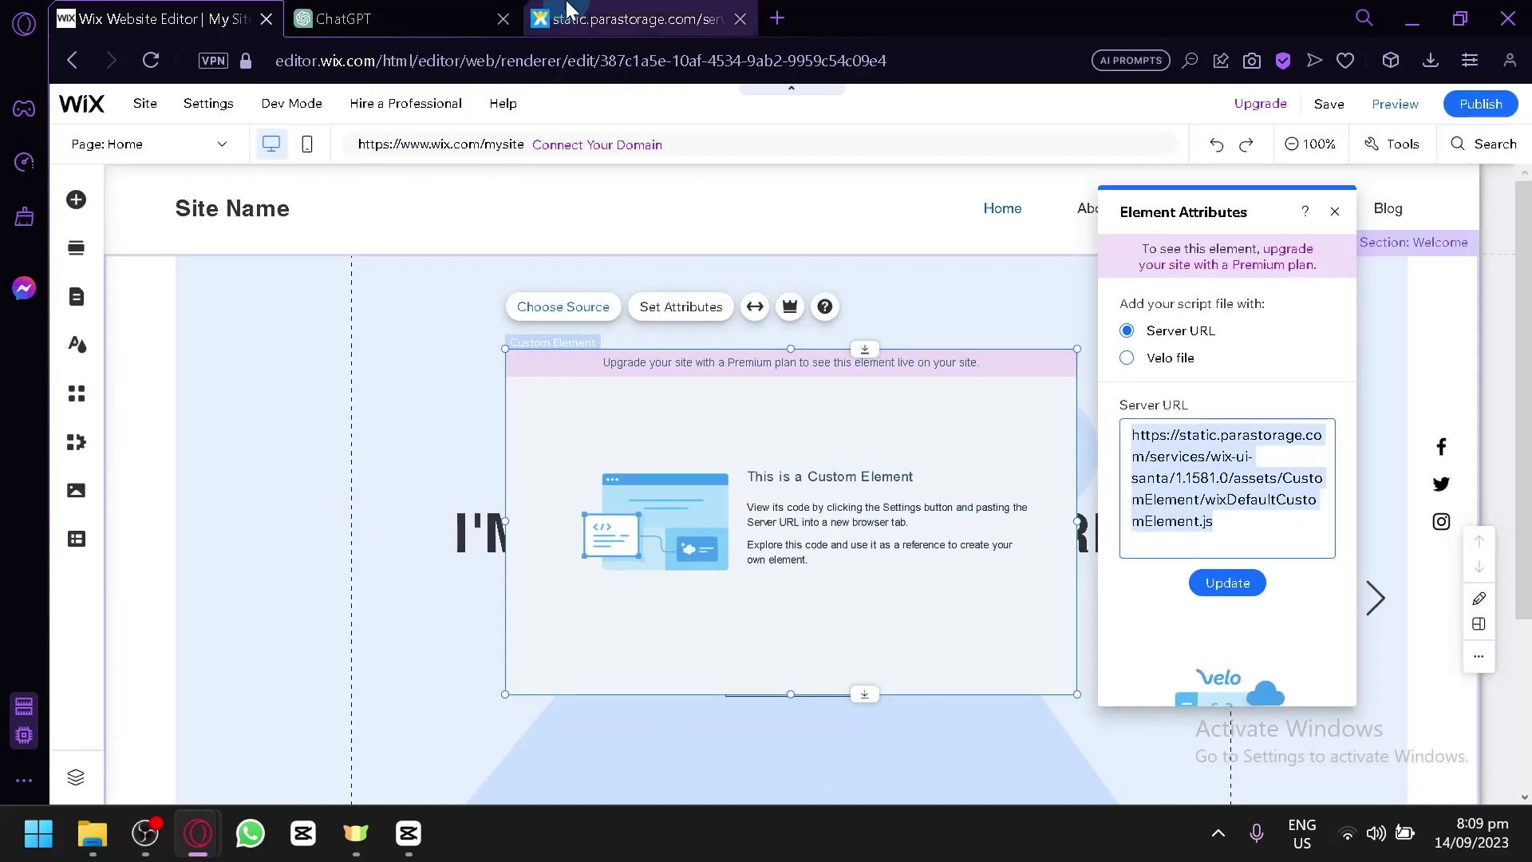
{"action": "left_click", "coordinate": [575, 18]}
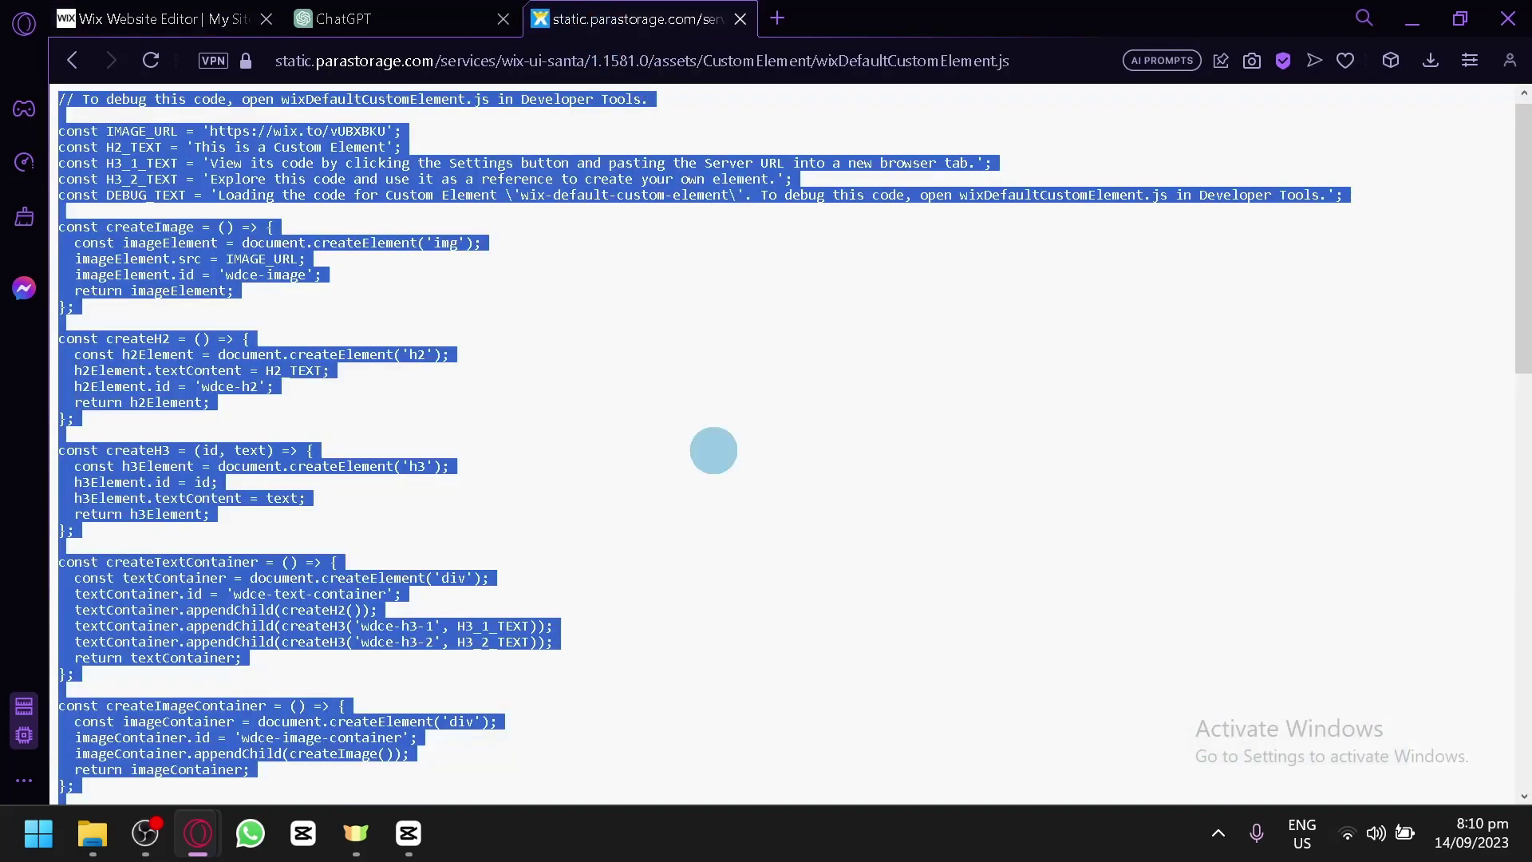
{"action": "left_click", "coordinate": [215, 13]}
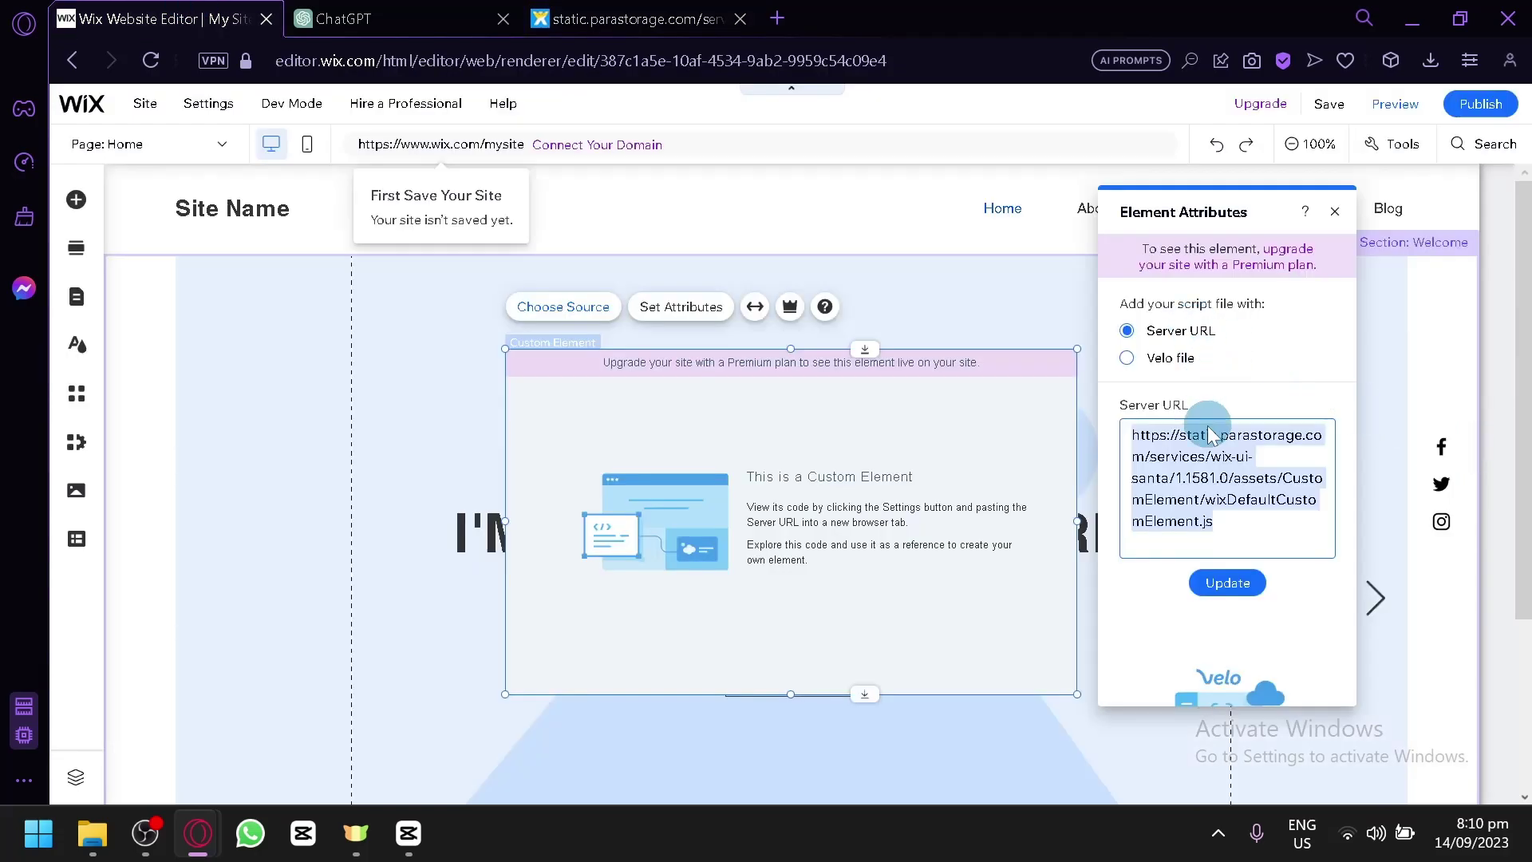
{"action": "scroll", "coordinate": [1245, 495], "scroll_direction": "down", "scroll_amount": 3}
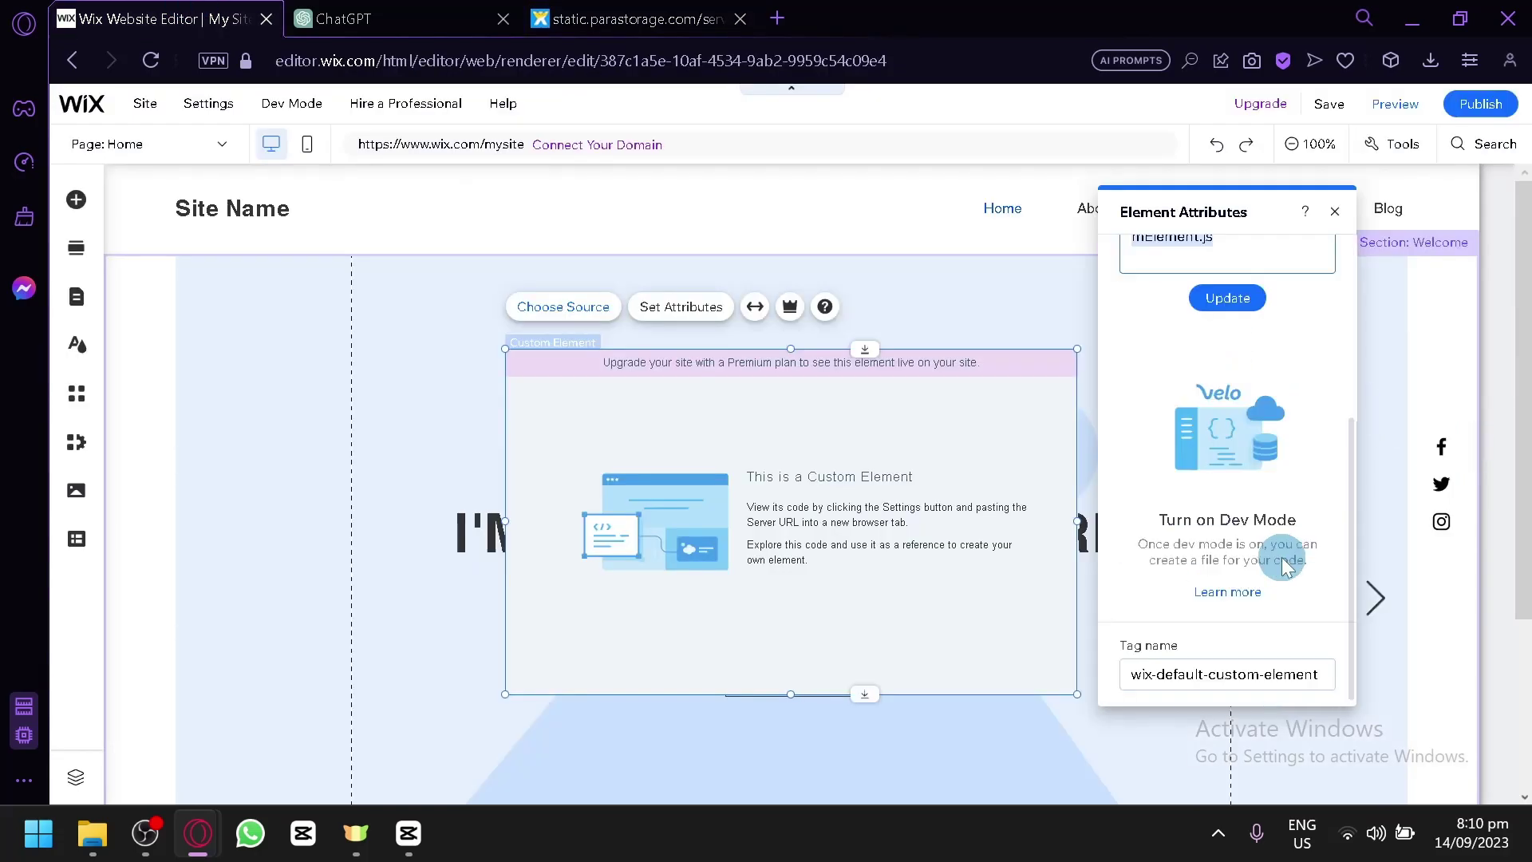
{"action": "left_click", "coordinate": [638, 20]}
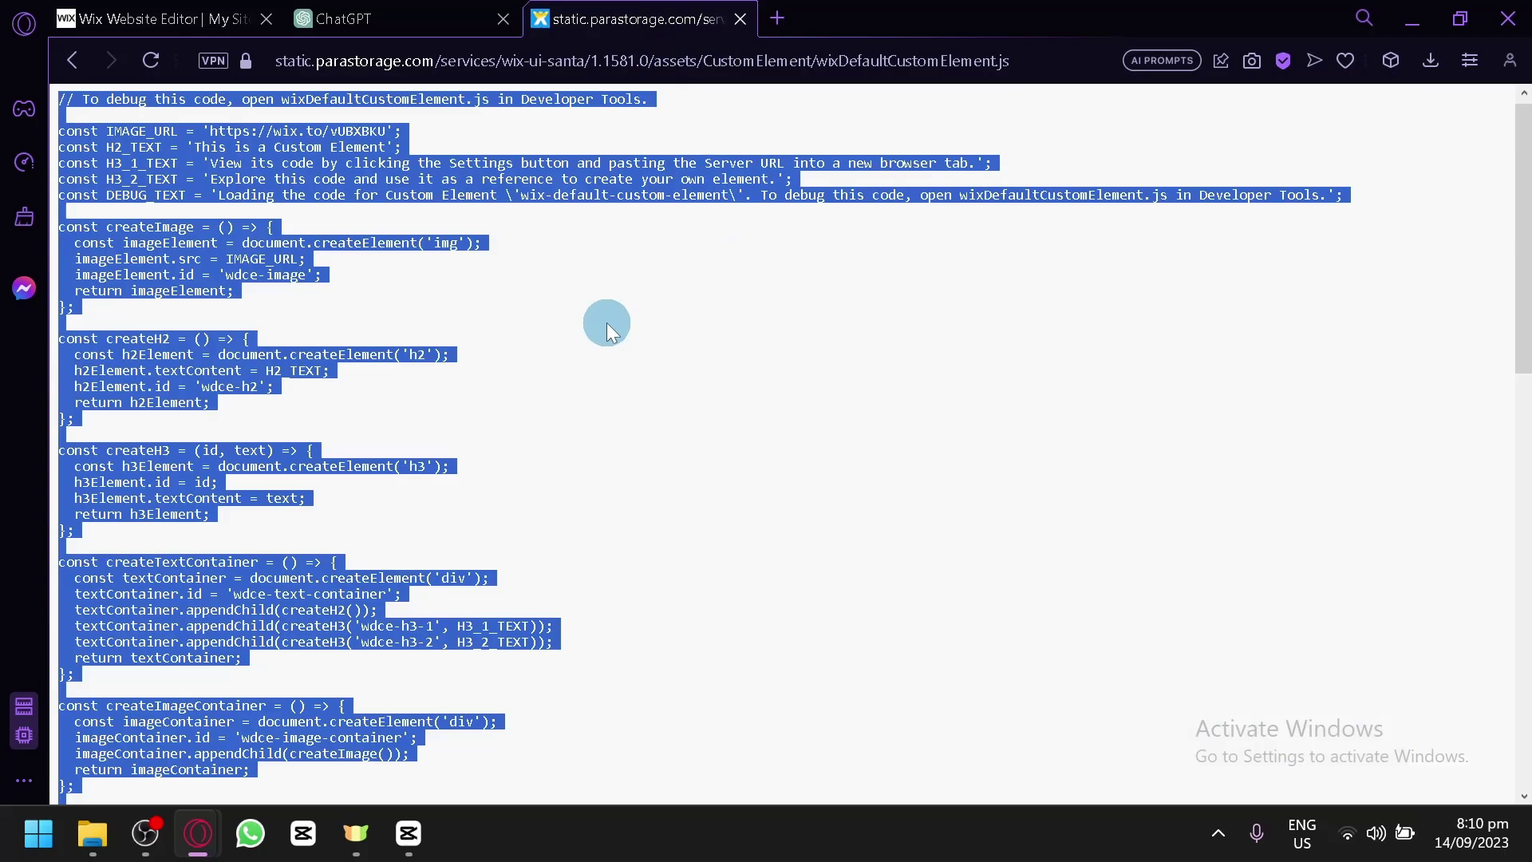
{"action": "left_click", "coordinate": [215, 16]}
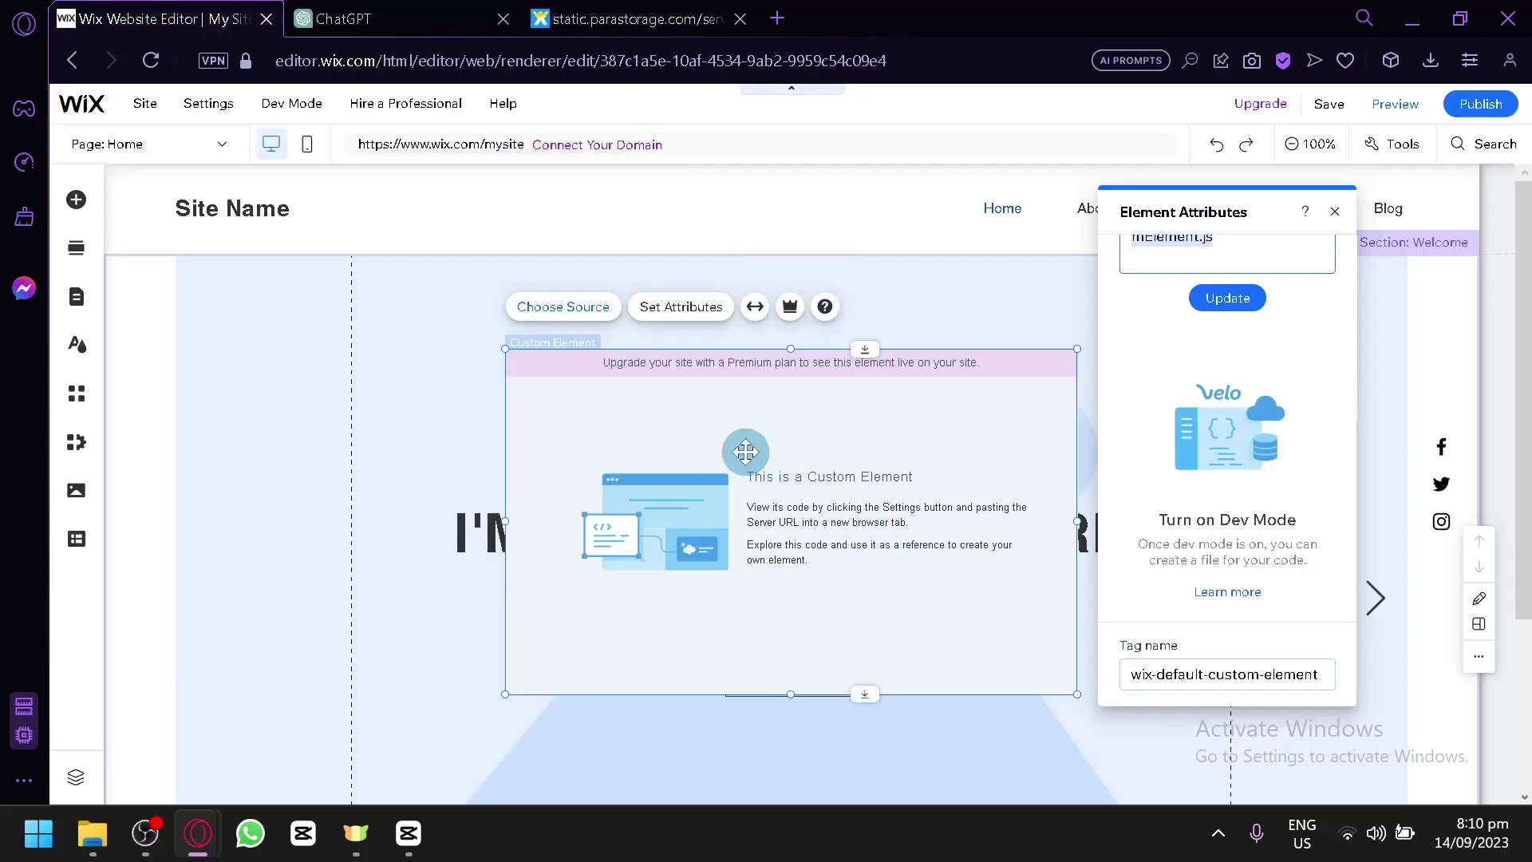
{"action": "left_click", "coordinate": [745, 452]}
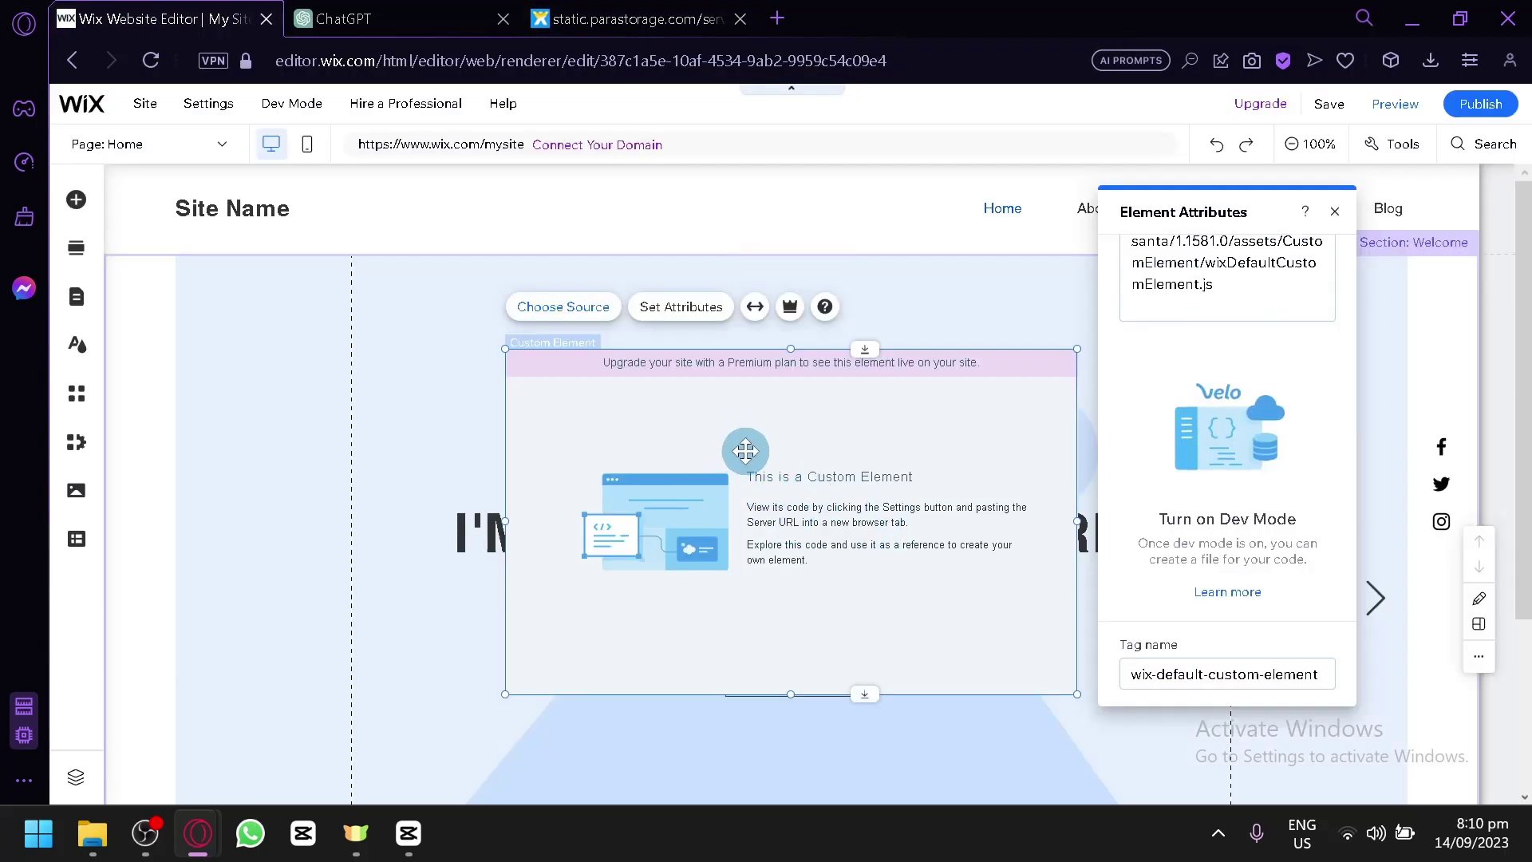
- Scroll Add Elements' Embed Code list to Marketing Integration Tools and select Custom Code
{"action": "left_click", "coordinate": [75, 198]}
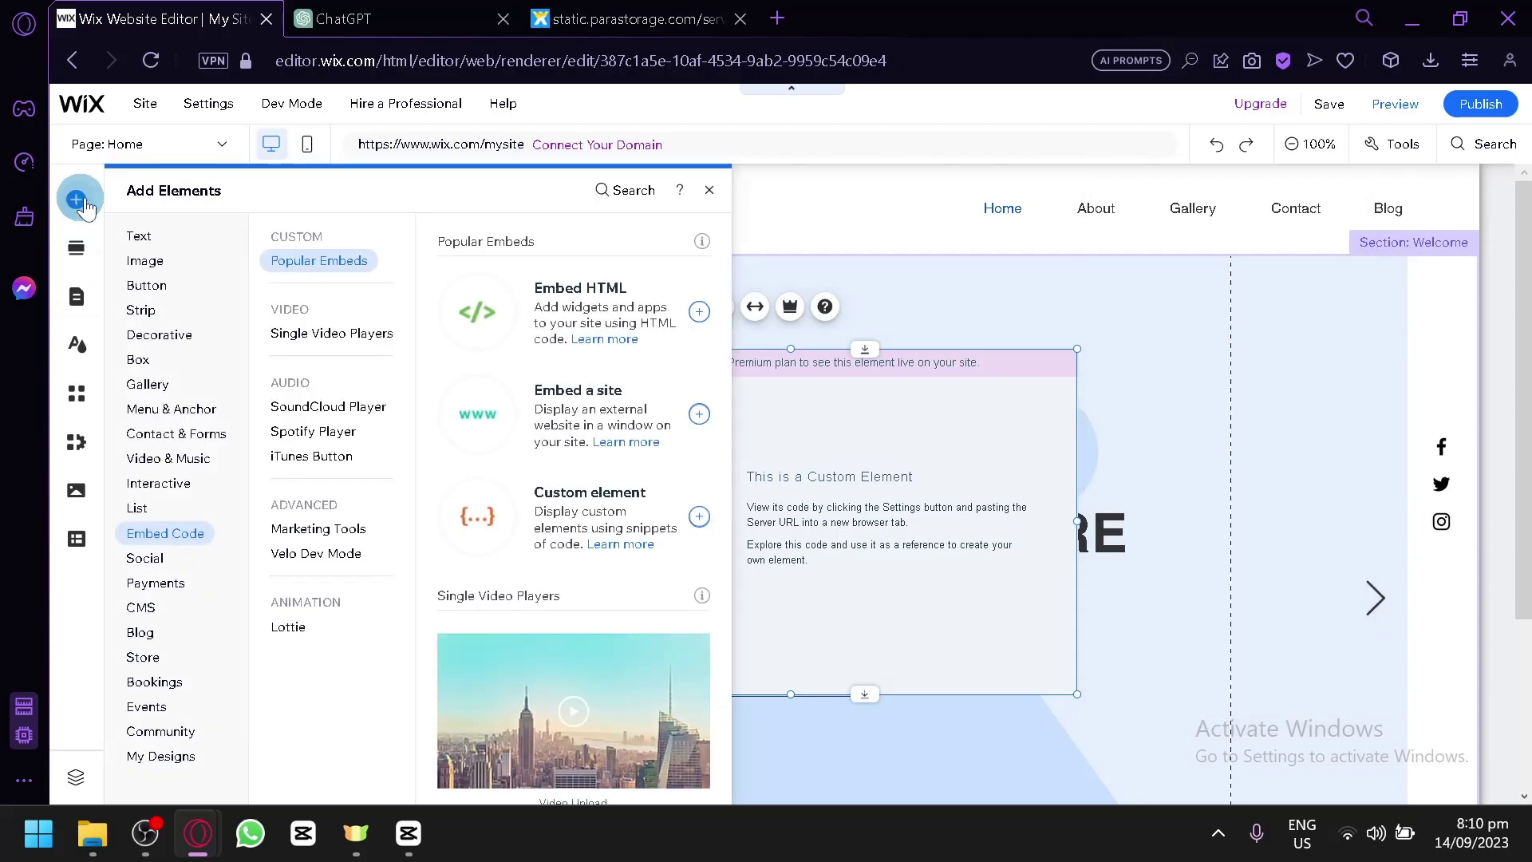
{"action": "scroll", "coordinate": [614, 359], "scroll_direction": "down", "scroll_amount": 10}
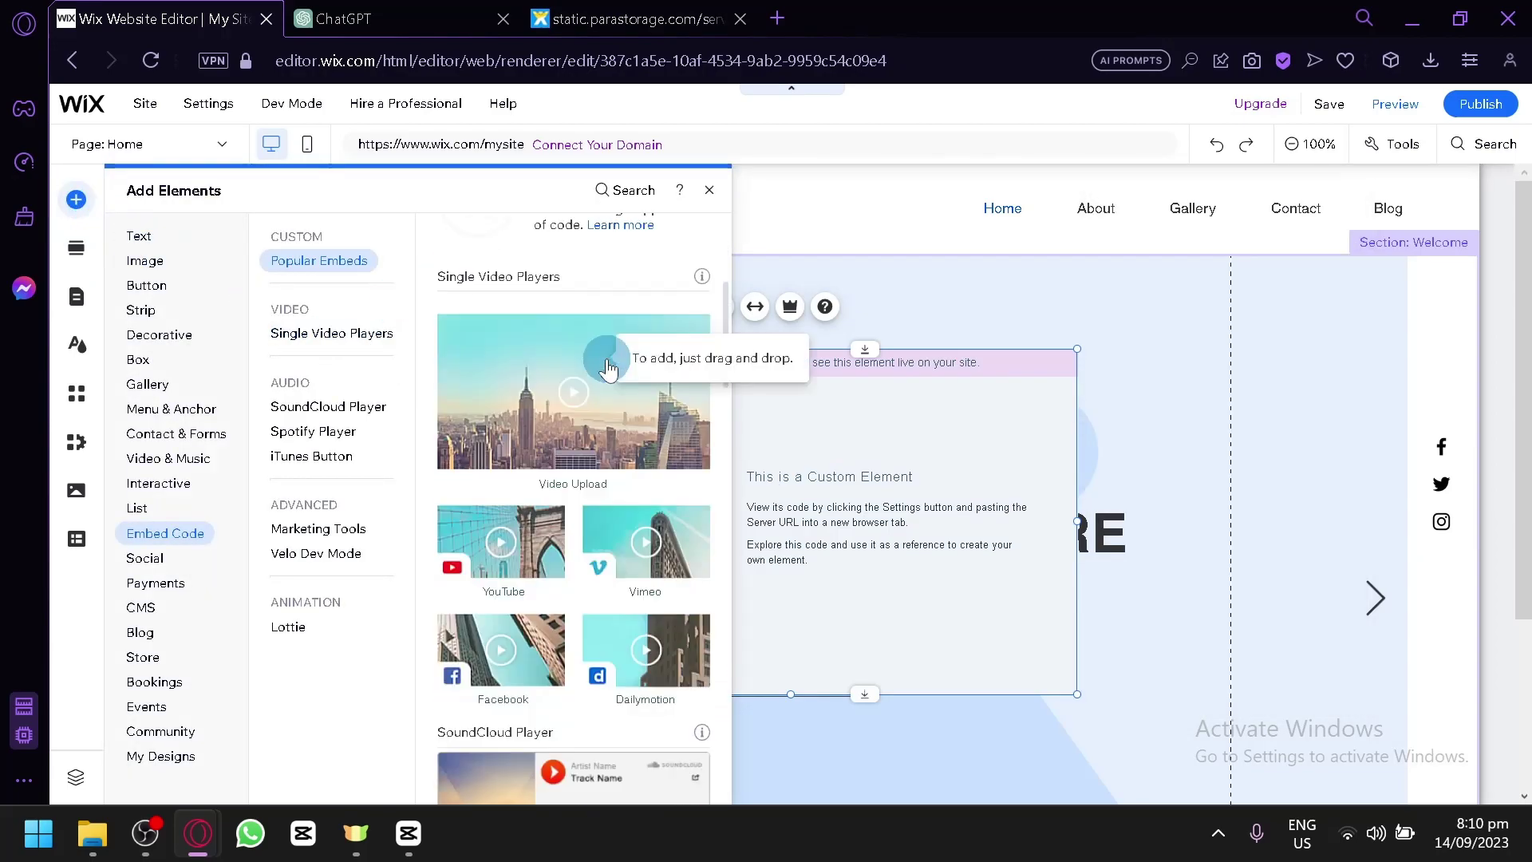
{"action": "scroll", "coordinate": [621, 415], "scroll_direction": "down", "scroll_amount": 4}
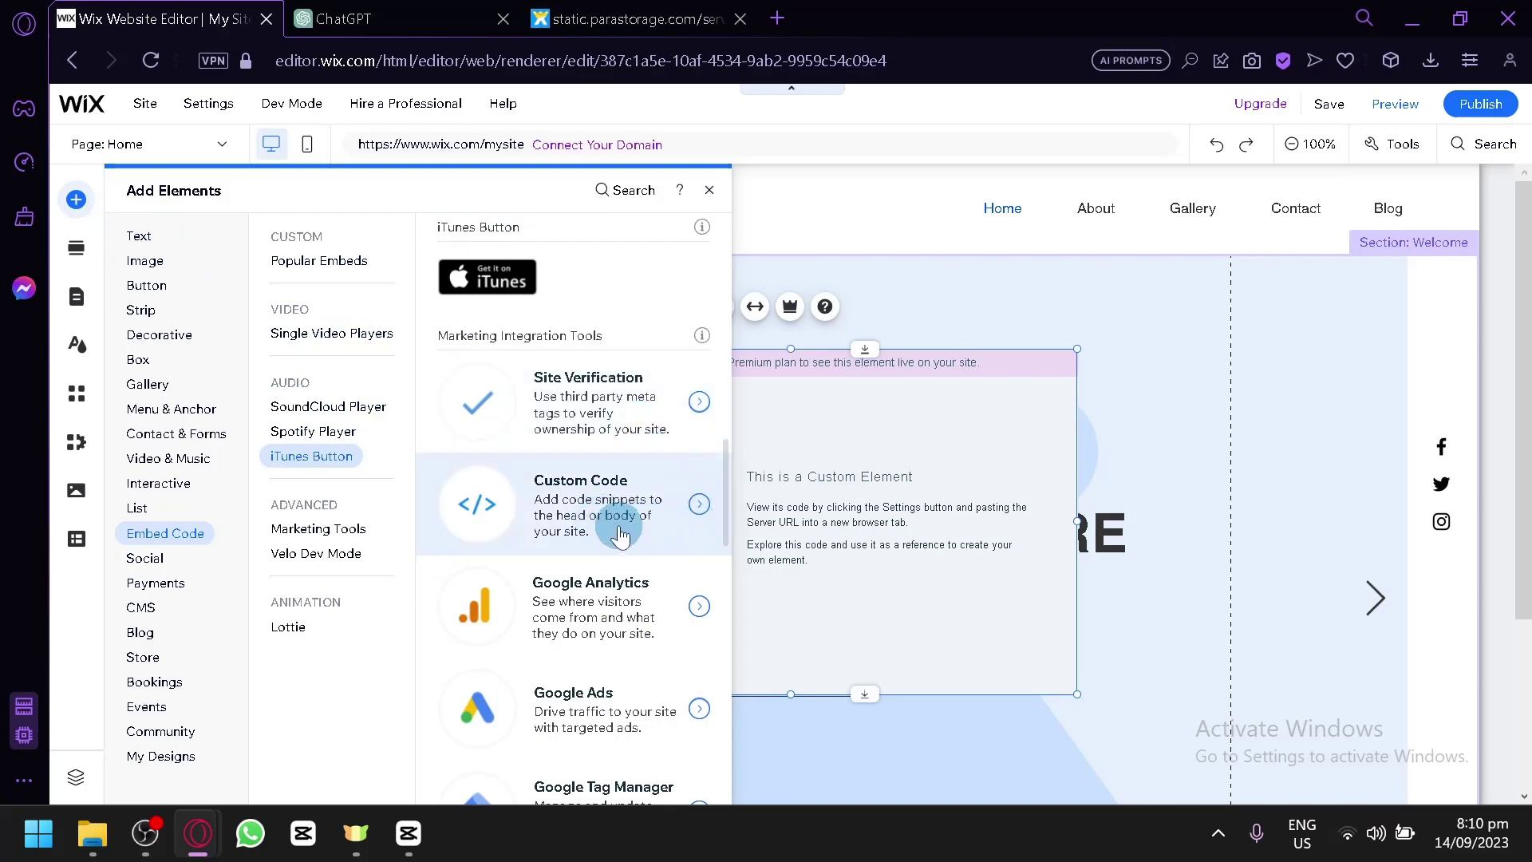
{"action": "scroll", "coordinate": [619, 536], "scroll_direction": "down", "scroll_amount": 2}
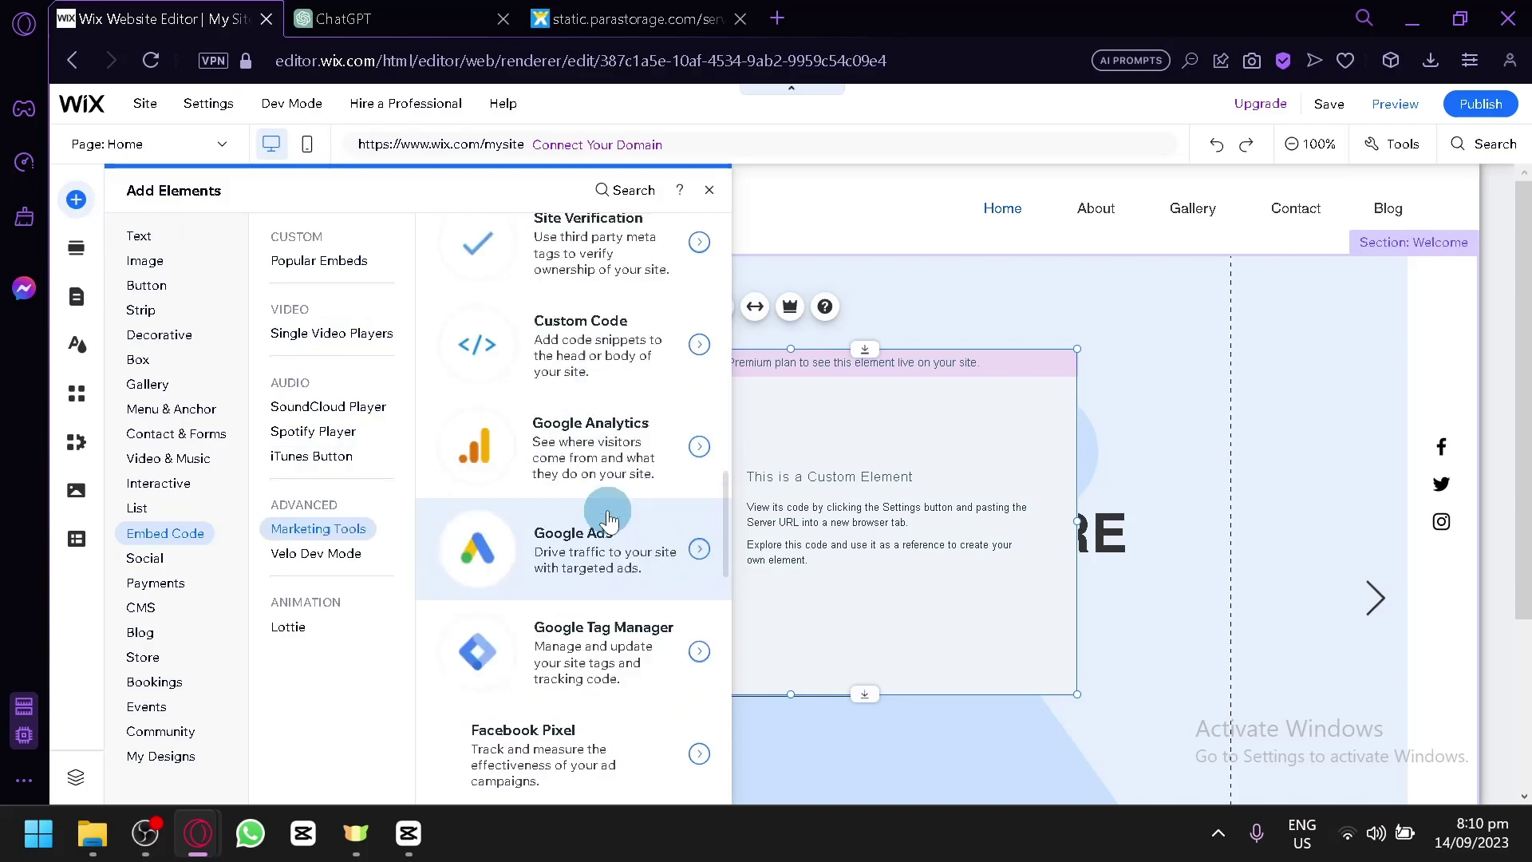
{"action": "left_click", "coordinate": [621, 369]}
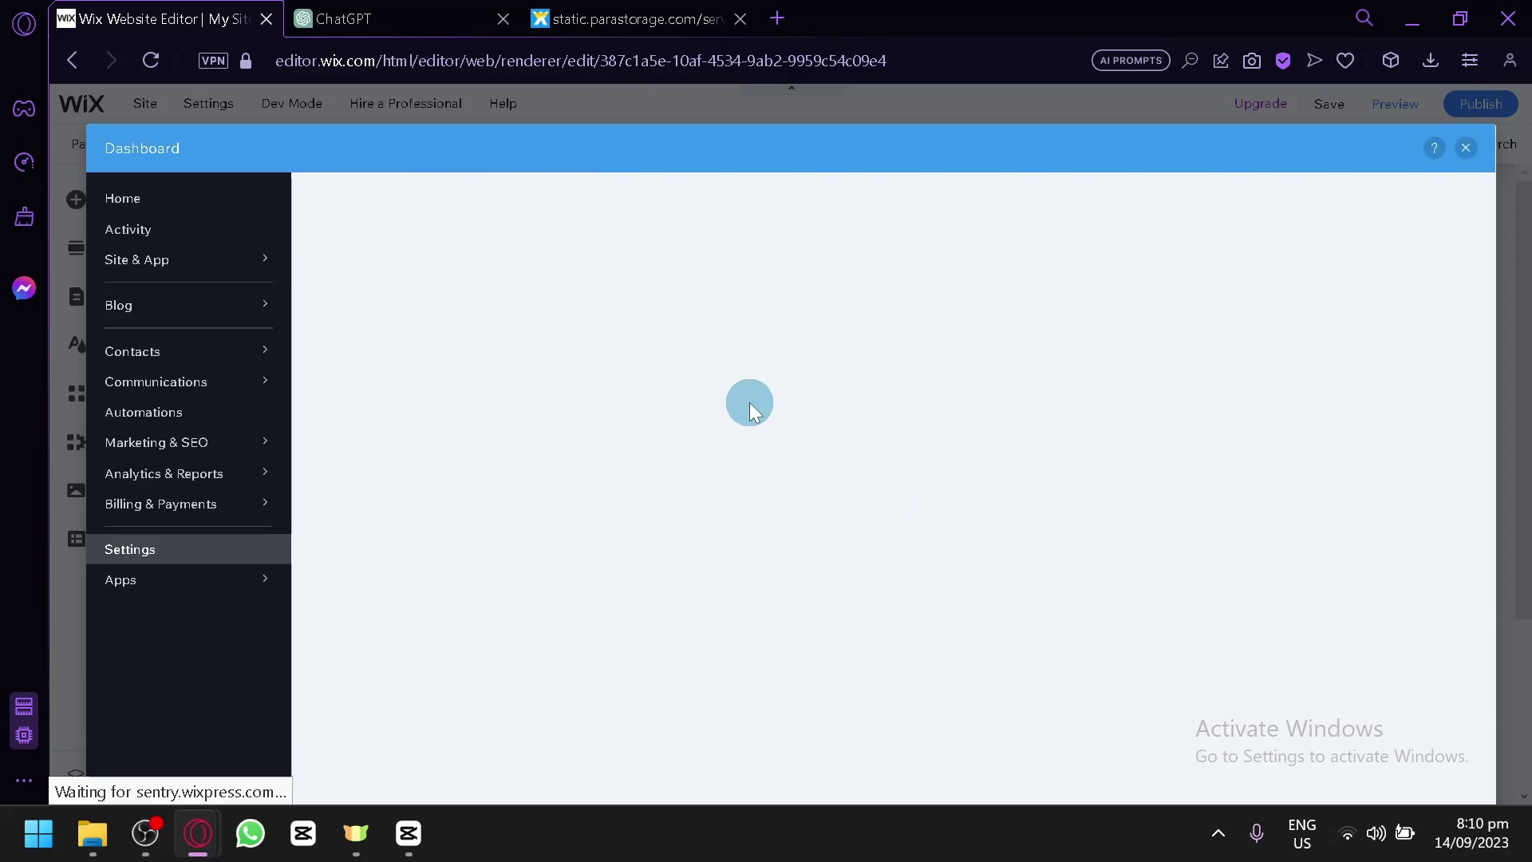
- Dismiss the Publish Your Site notice and close the Custom Code dashboard
{"action": "mouse_move", "coordinate": [165, 656]}
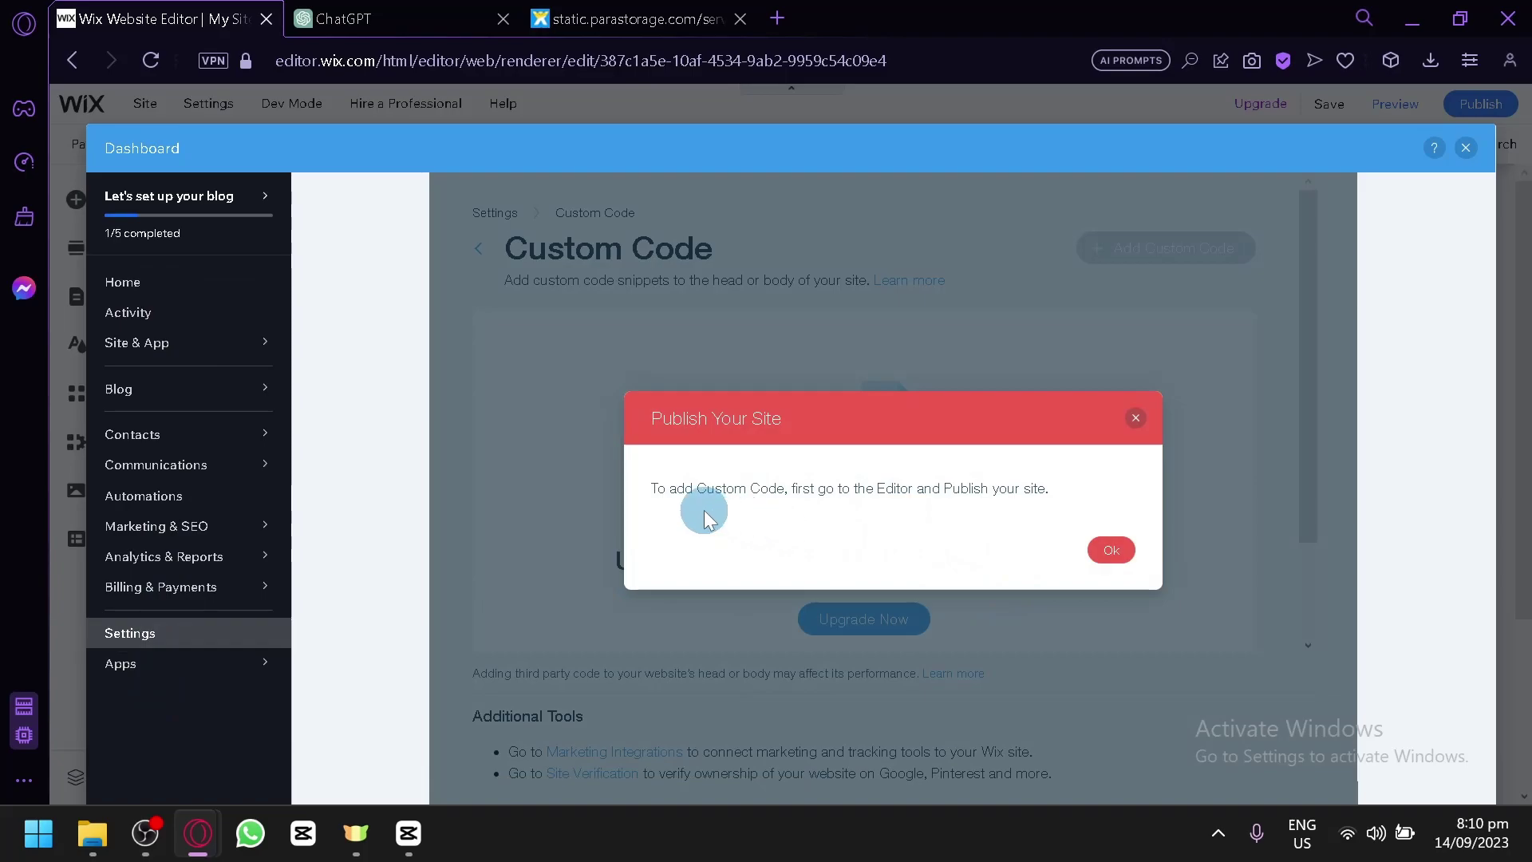
{"action": "left_click", "coordinate": [1095, 550]}
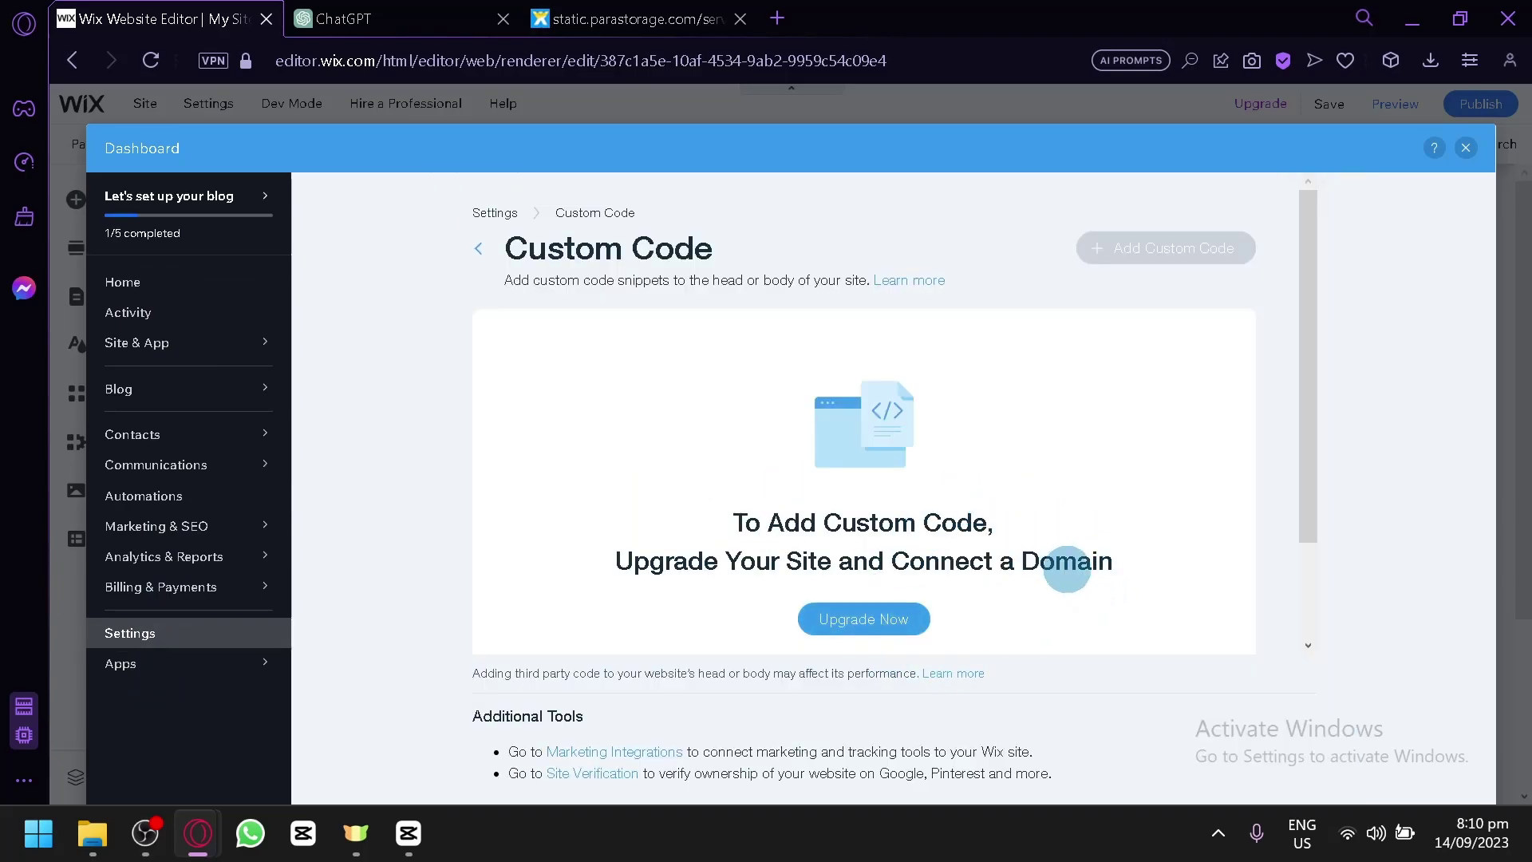
{"action": "left_click", "coordinate": [1465, 147]}
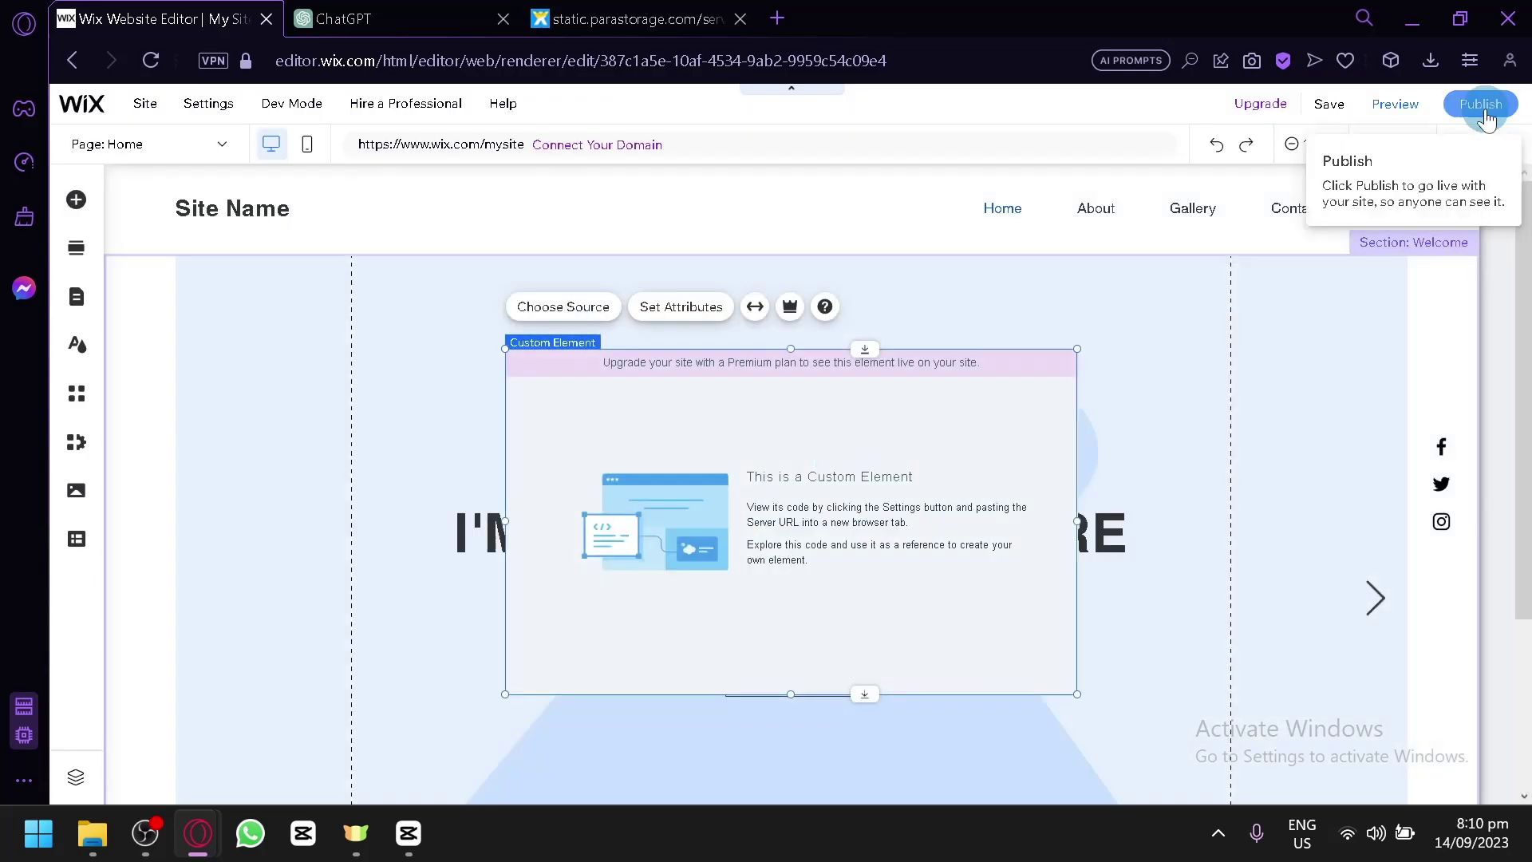
- Publish the site with Save & Continue on the default domain and dismiss the saved notice
{"action": "left_click", "coordinate": [1484, 112]}
{"action": "left_click", "coordinate": [1028, 609]}
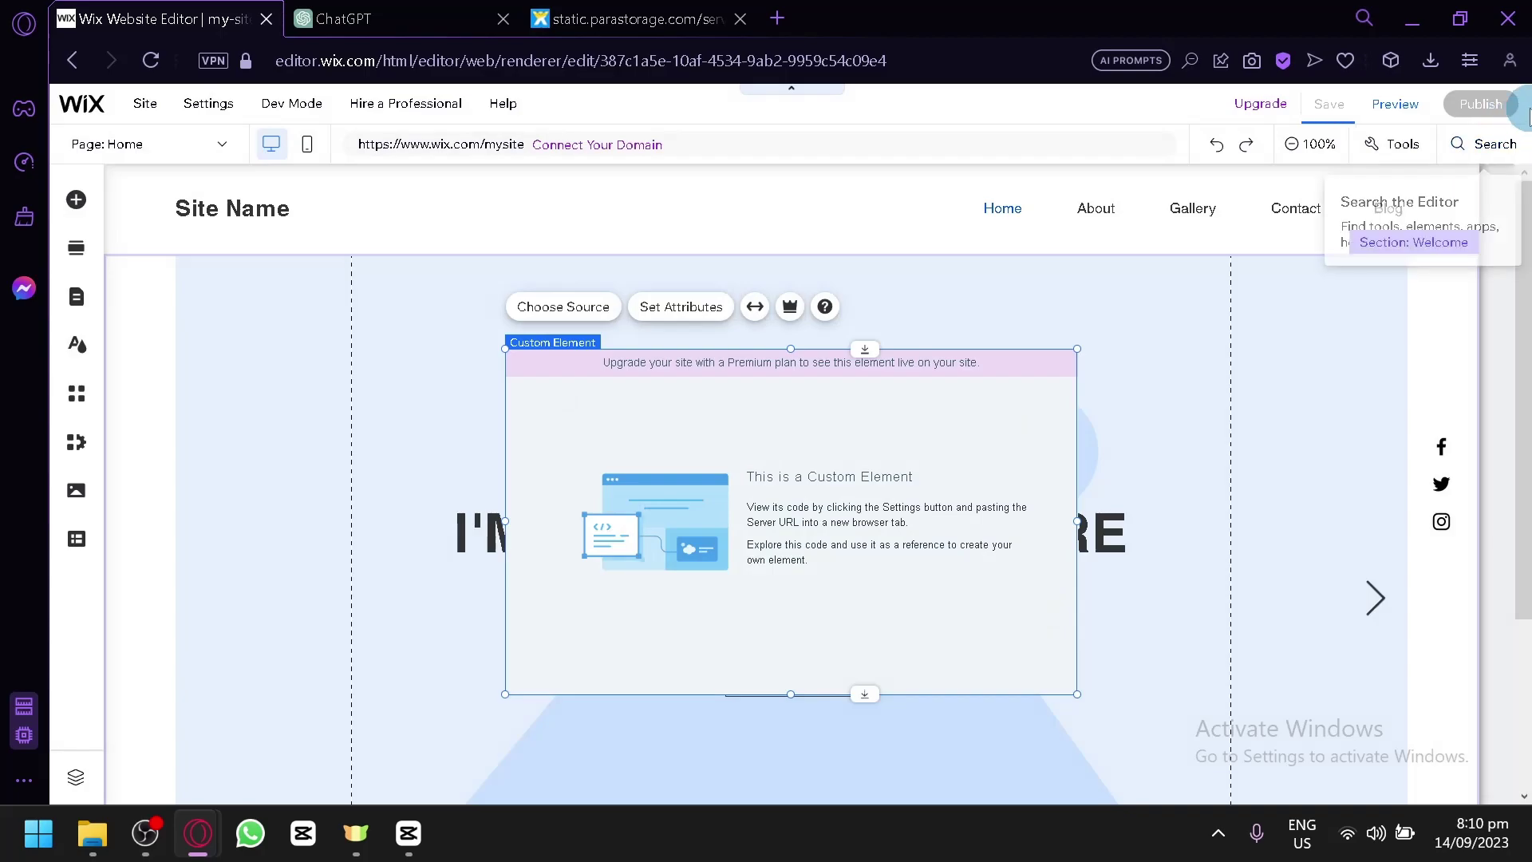
{"action": "scroll", "coordinate": [1372, 126], "scroll_direction": "up", "scroll_amount": 5}
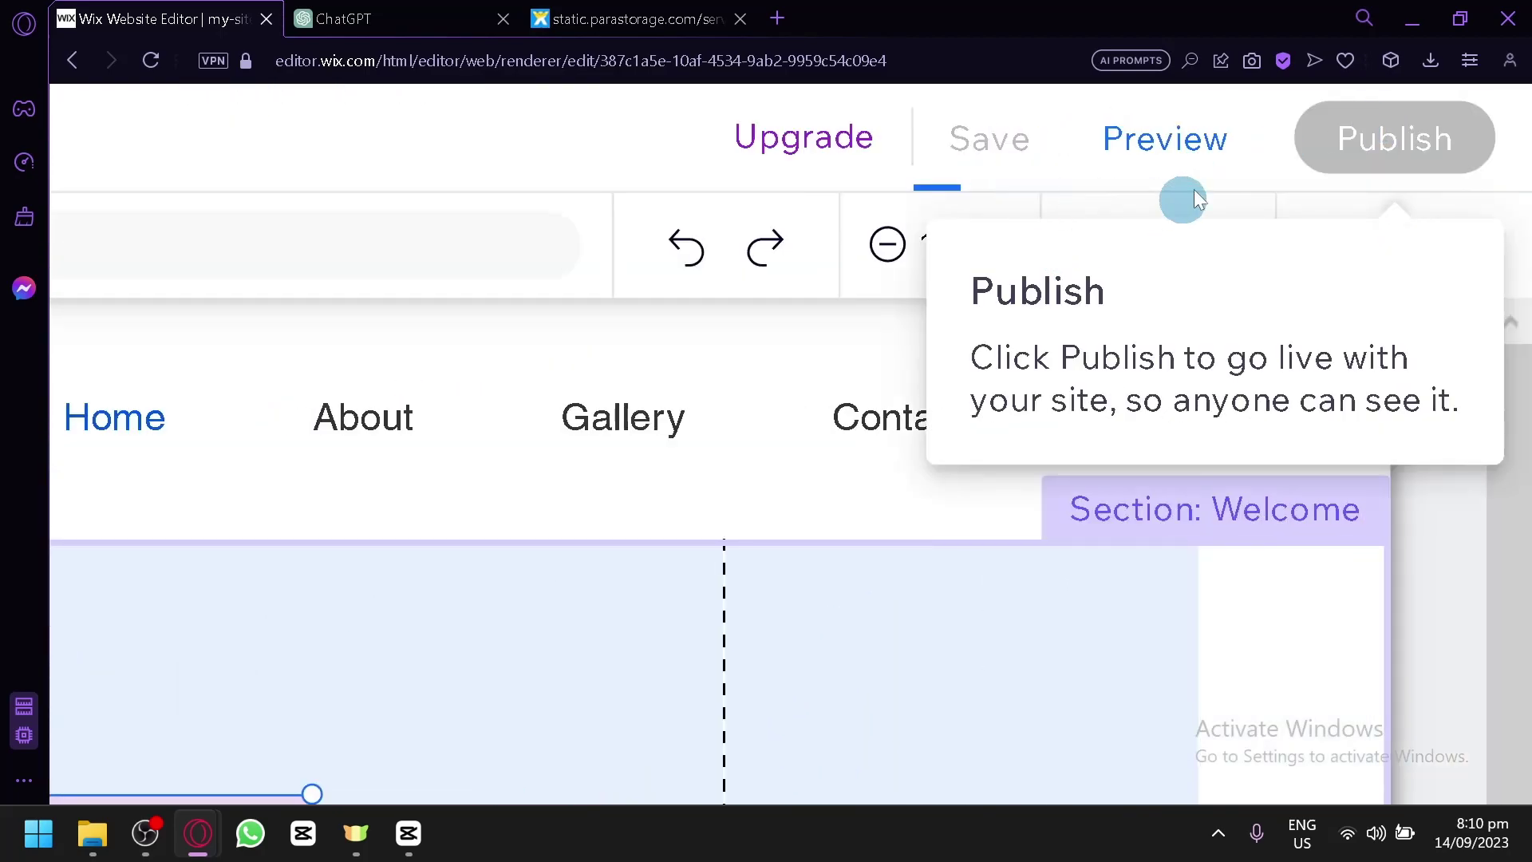
{"action": "scroll", "coordinate": [1018, 366], "scroll_direction": "down", "scroll_amount": 5}
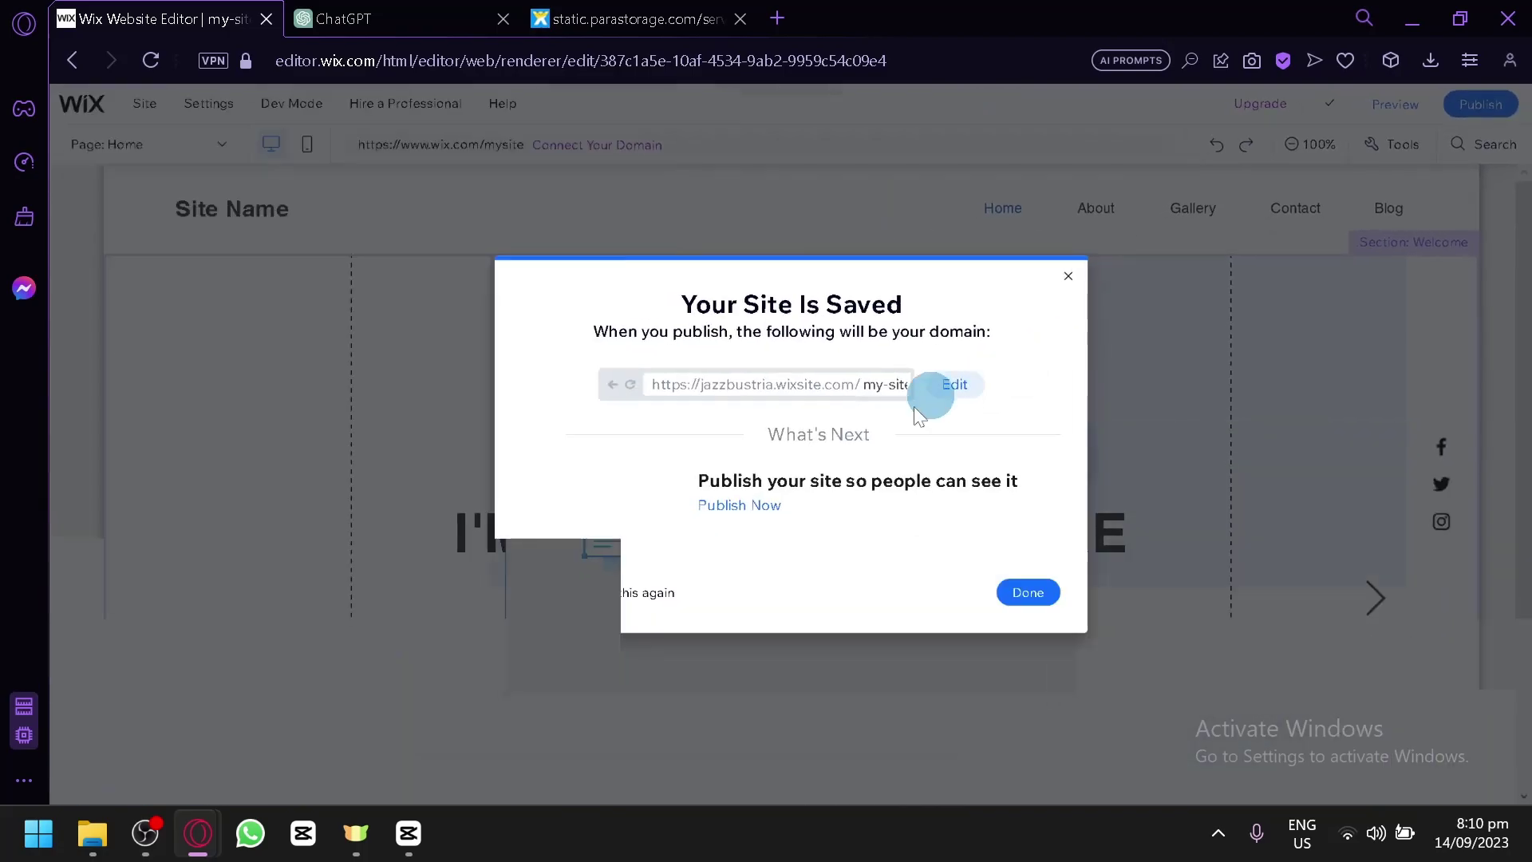
{"action": "left_click", "coordinate": [1068, 276]}
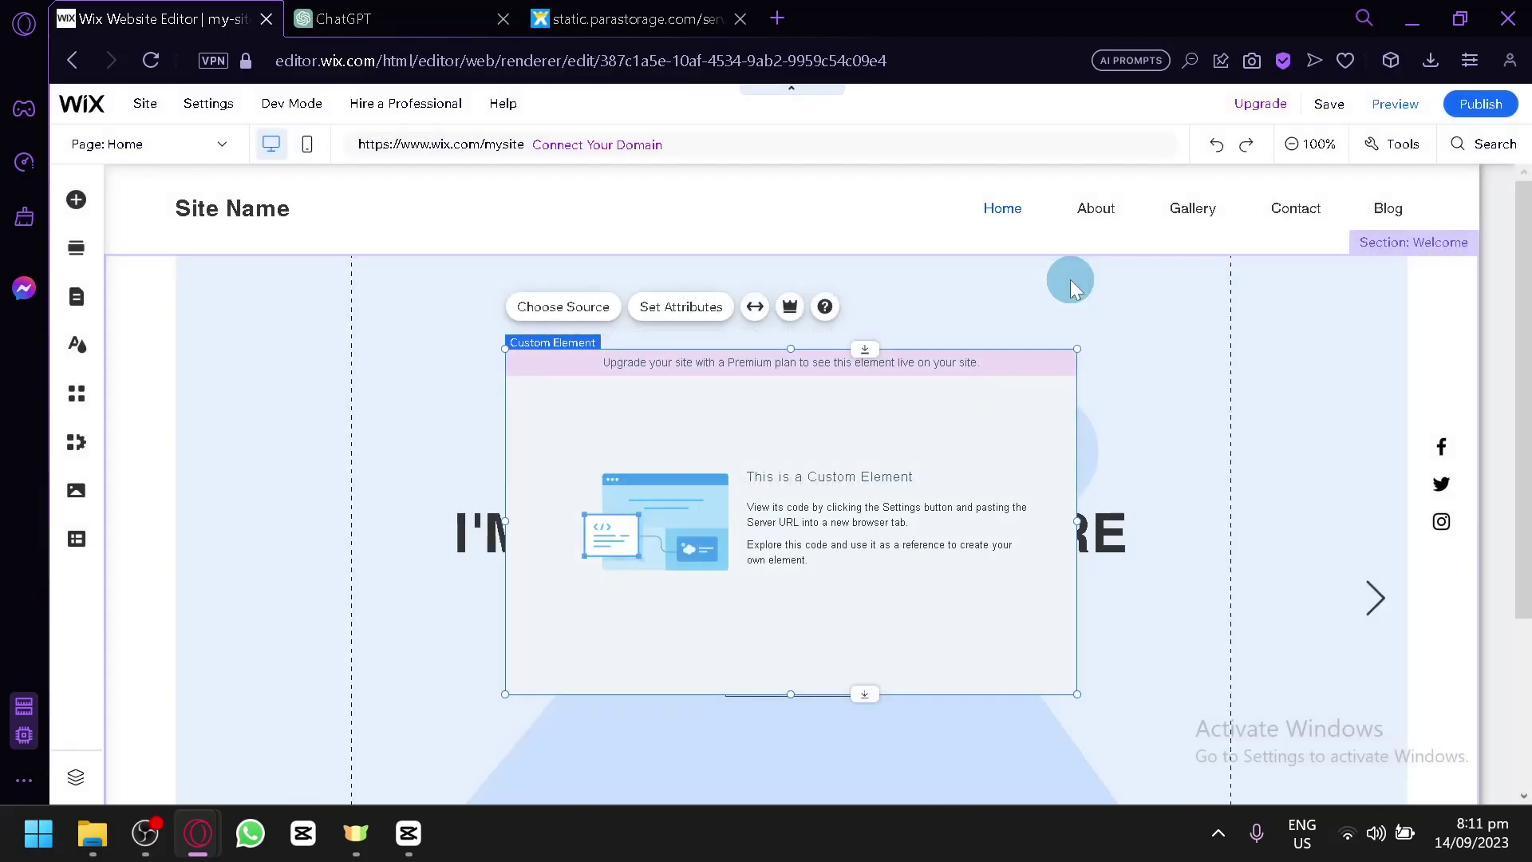
- Reopen the Add Elements list and dismiss the Congratulations and mobile editing prompts
{"action": "left_click", "coordinate": [78, 203]}
{"action": "left_click", "coordinate": [80, 204]}
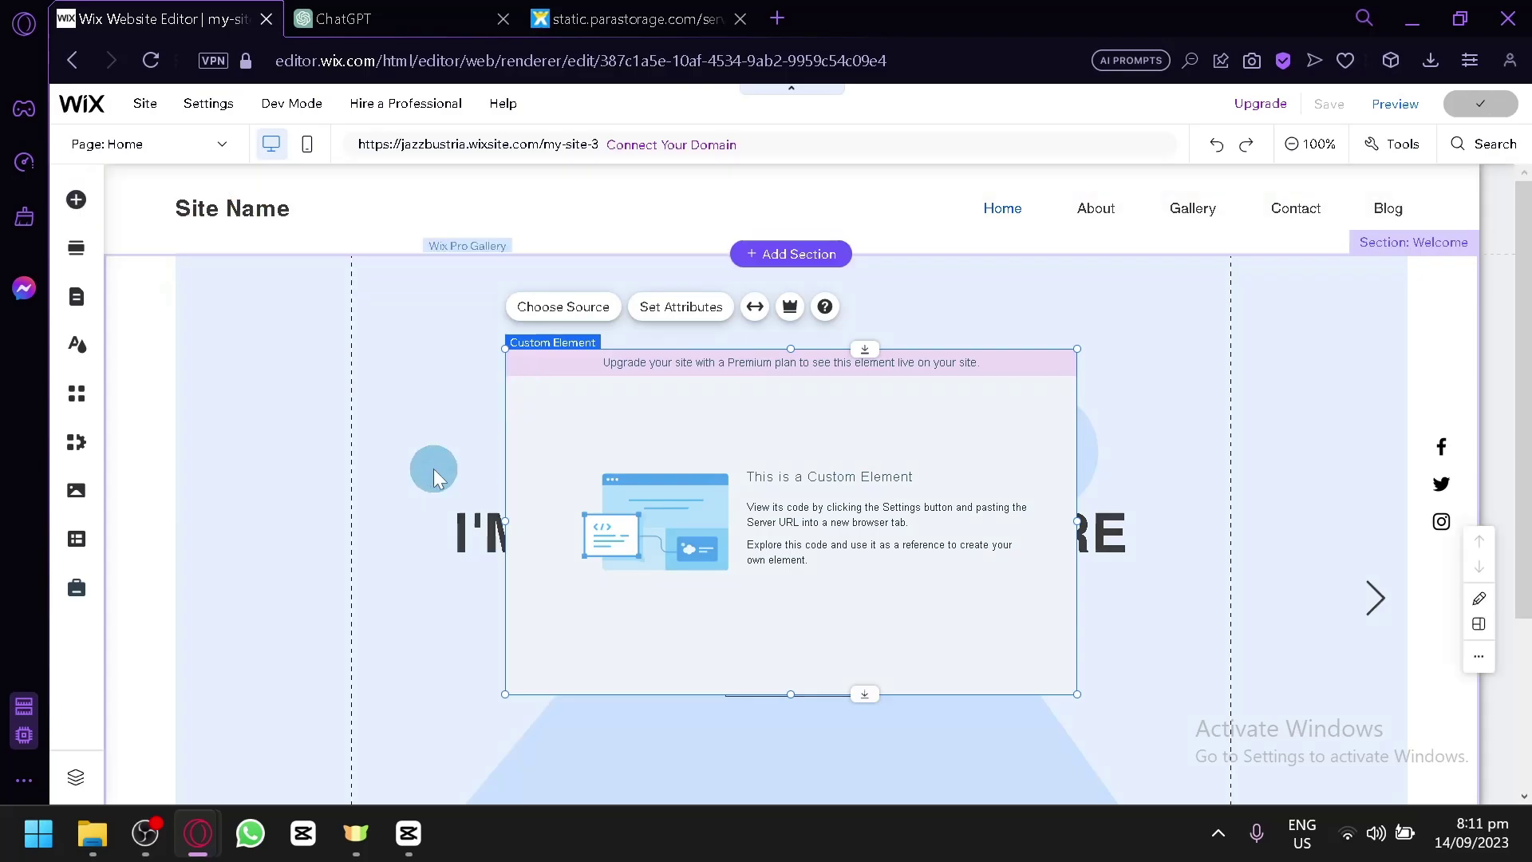
{"action": "left_click", "coordinate": [76, 200]}
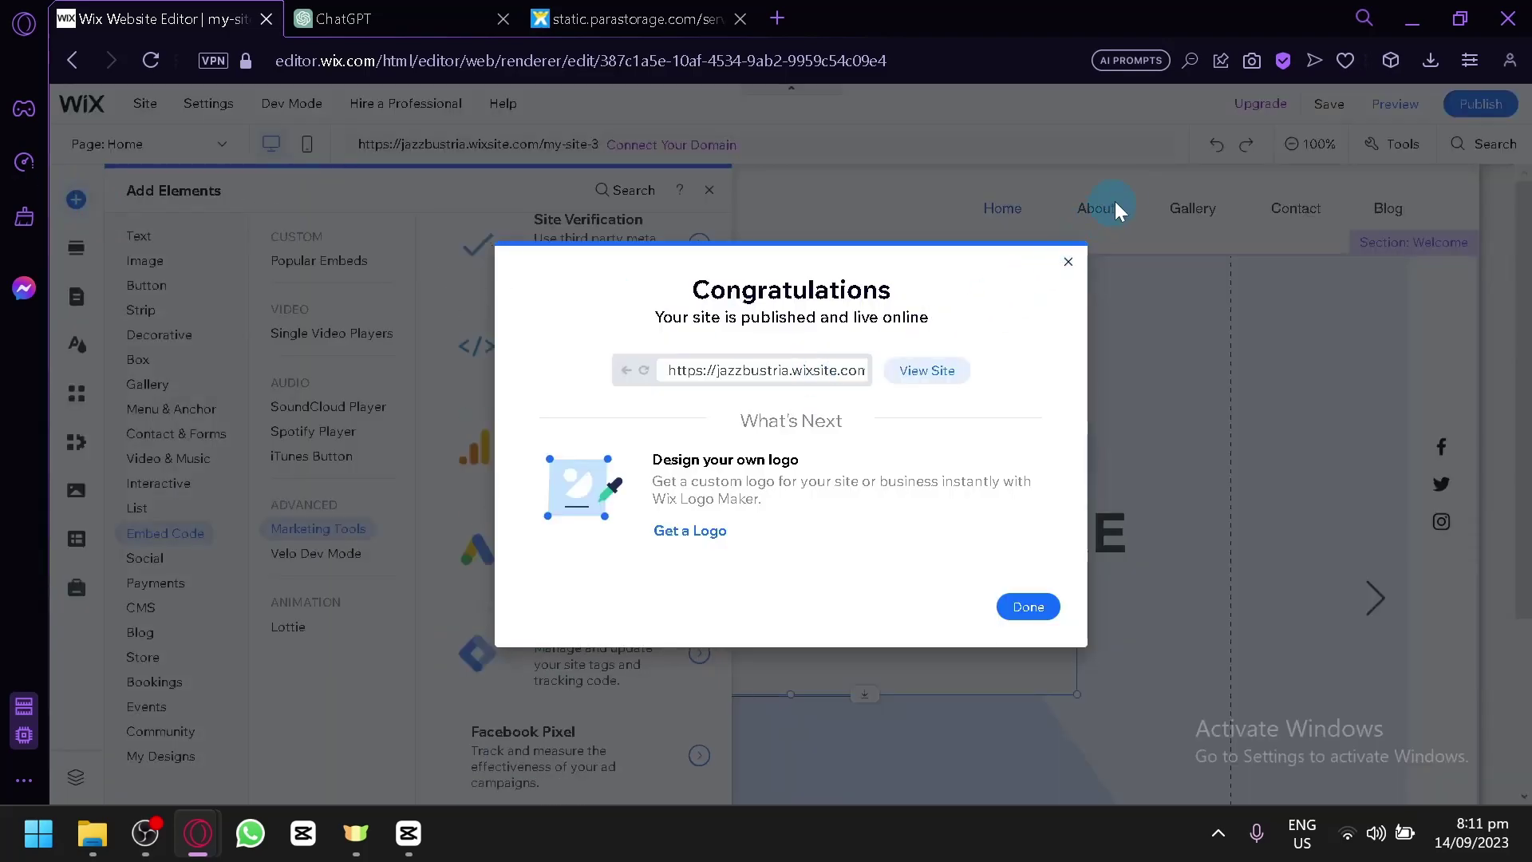
{"action": "left_click", "coordinate": [1061, 263]}
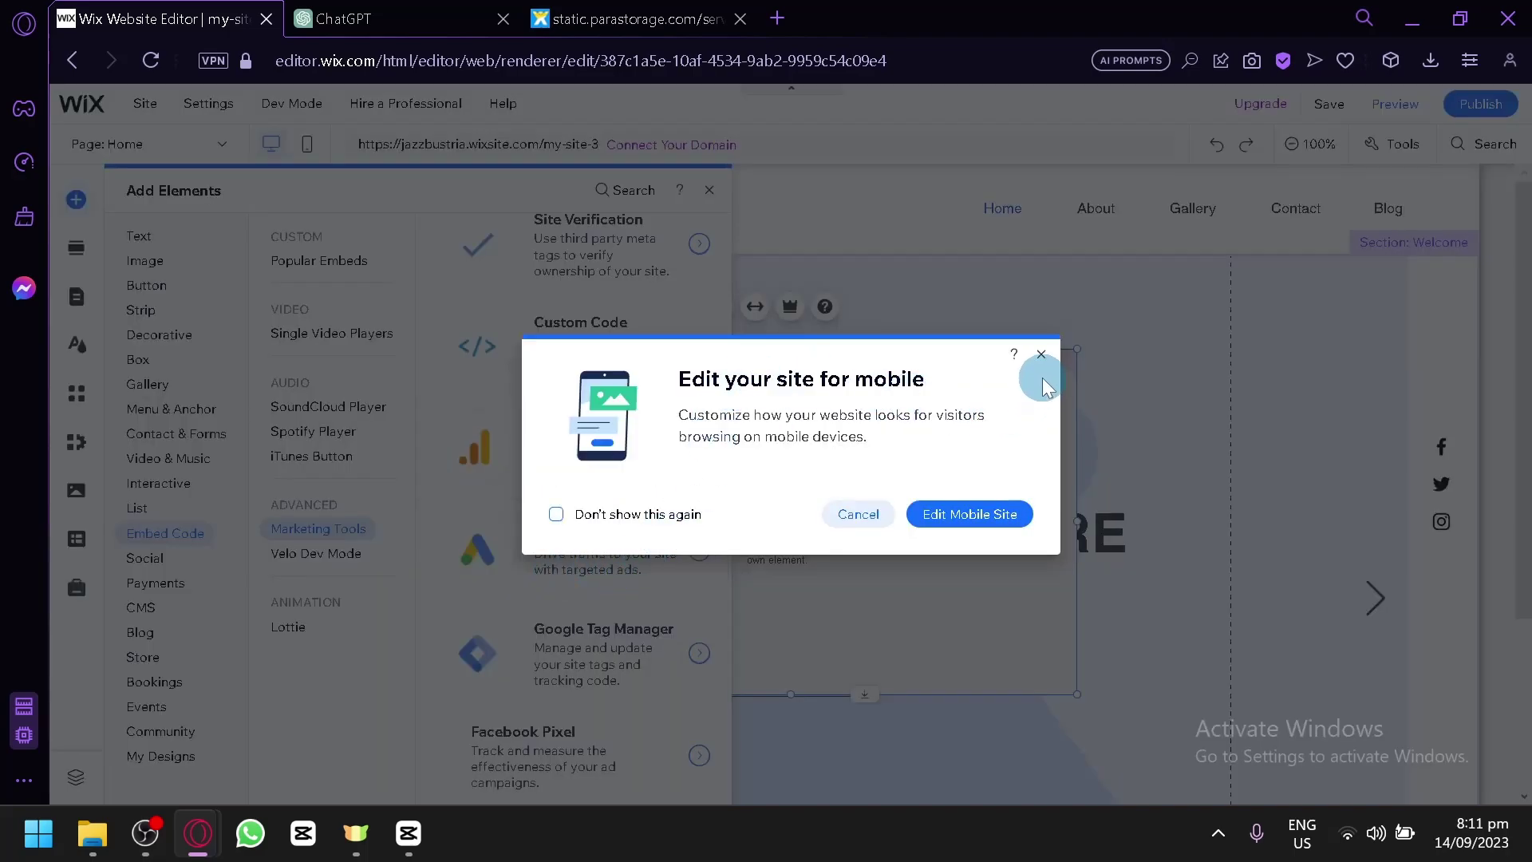
{"action": "left_click", "coordinate": [1040, 353]}
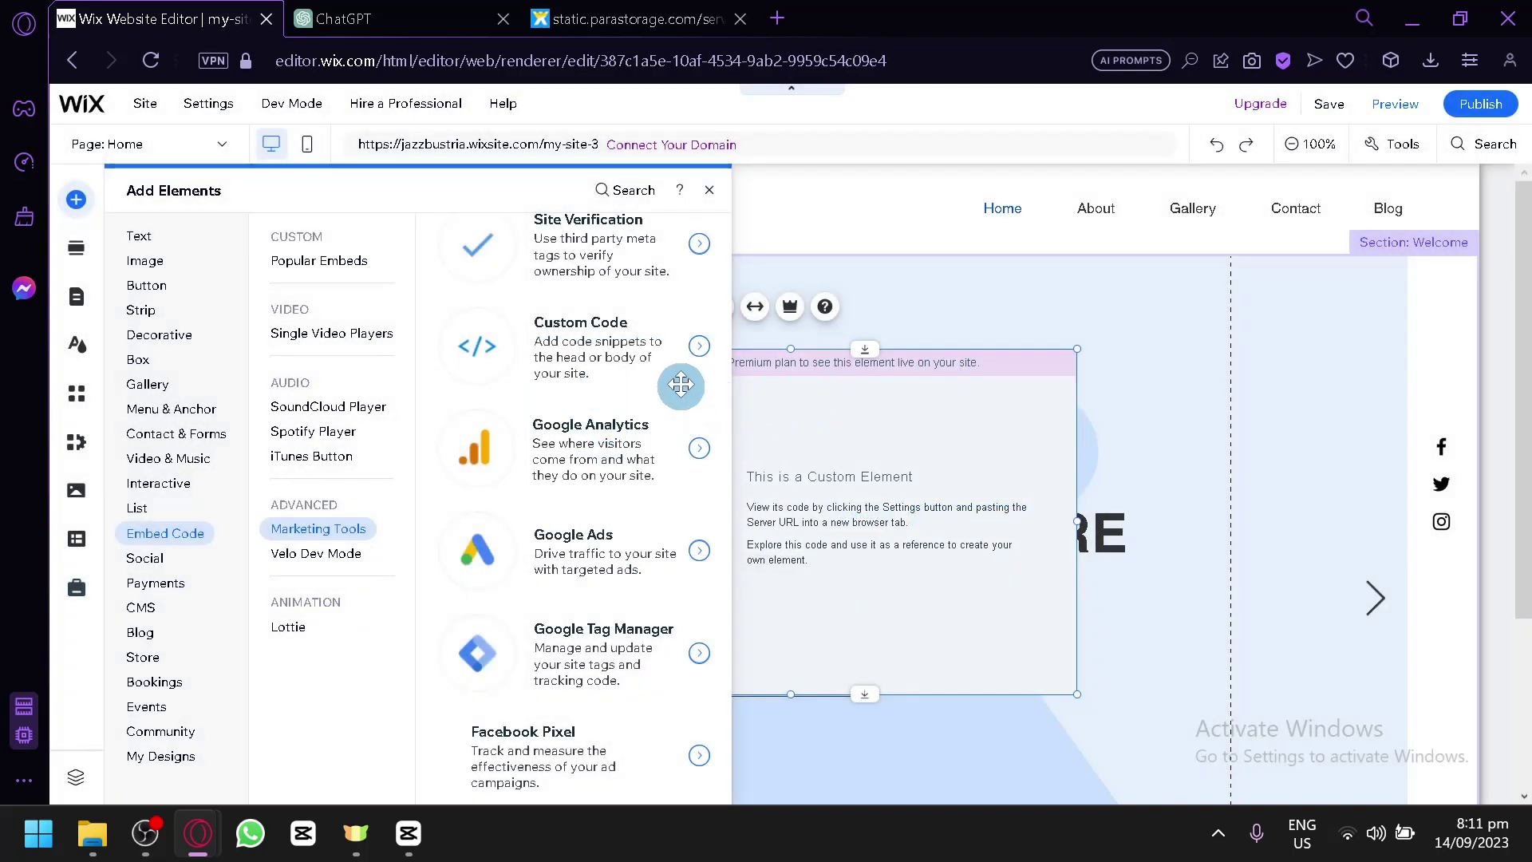
- Open the Custom Code page, which demands an upgrade, then switch to ChatGPT
{"action": "left_click", "coordinate": [622, 363]}
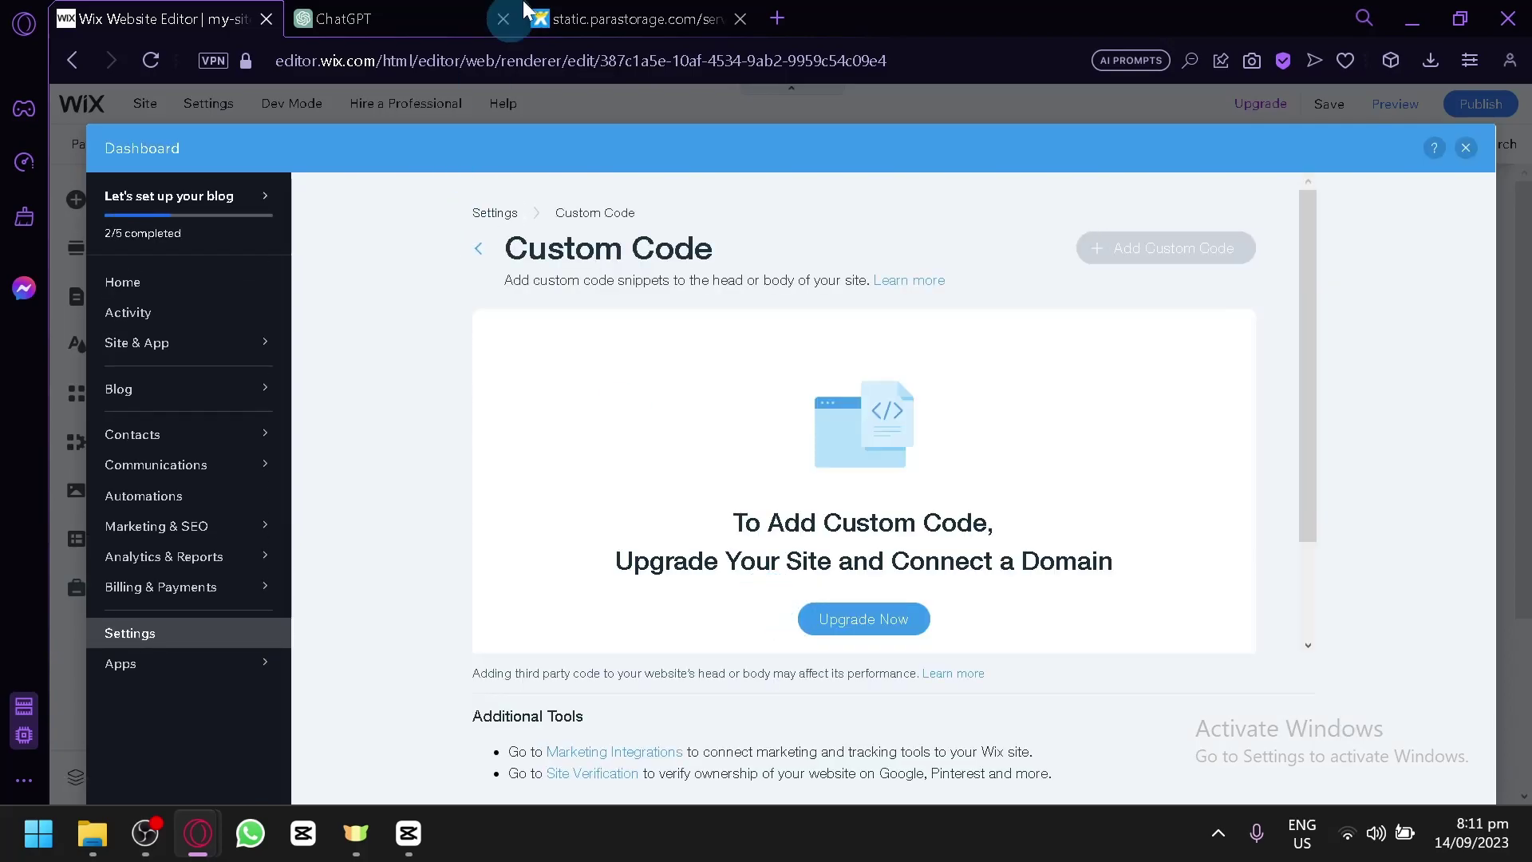
{"action": "left_click", "coordinate": [459, 20]}
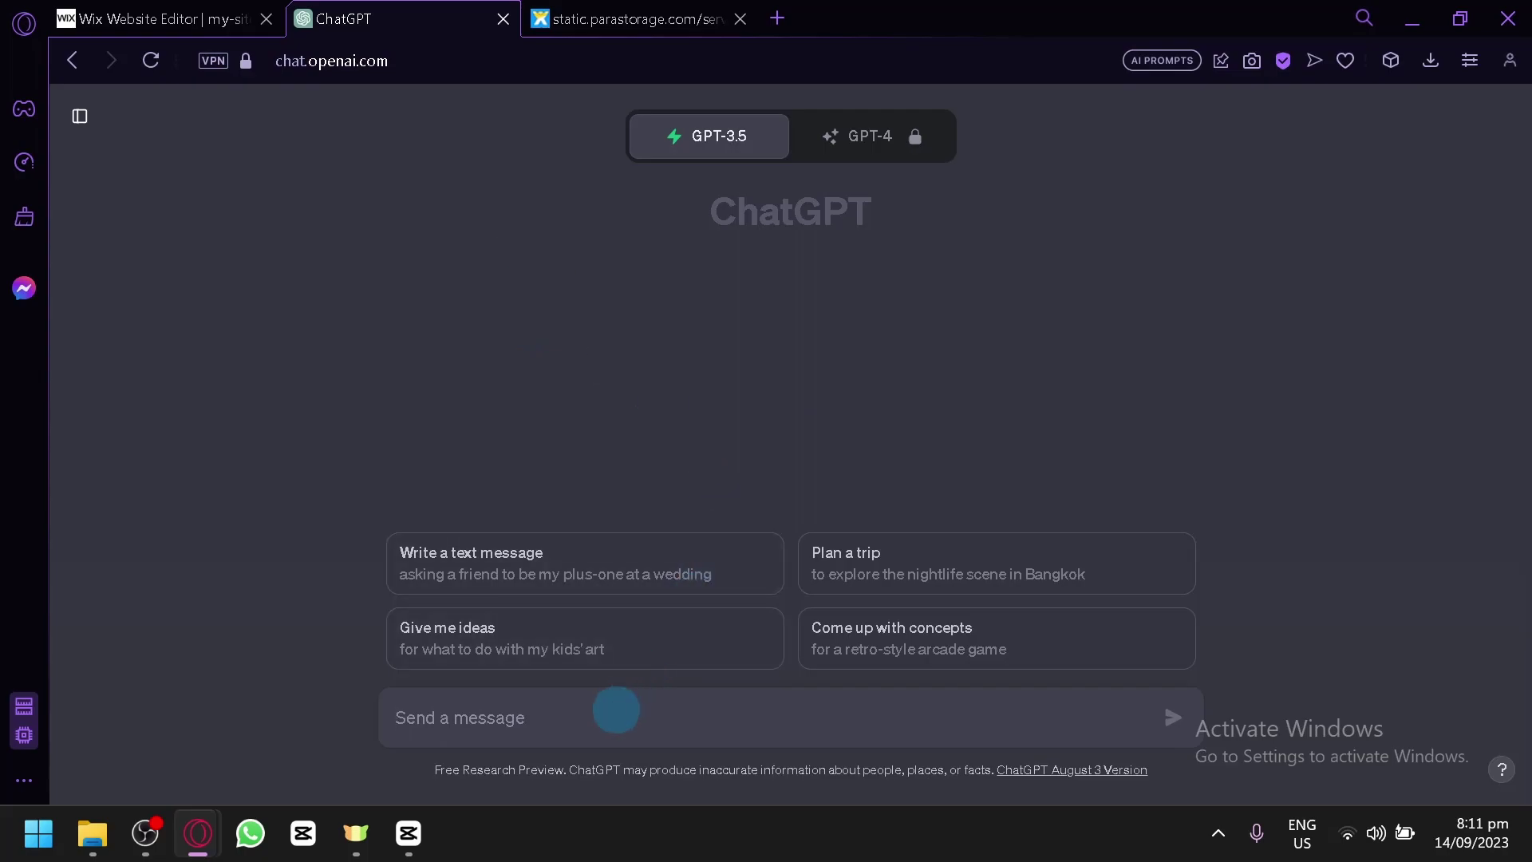
- Ask ChatGPT for CSS showing a cloud on a blue sky background, then return to Wix
{"action": "type", "text": "produce a css that would display a cloud and a blue sky in the background"}
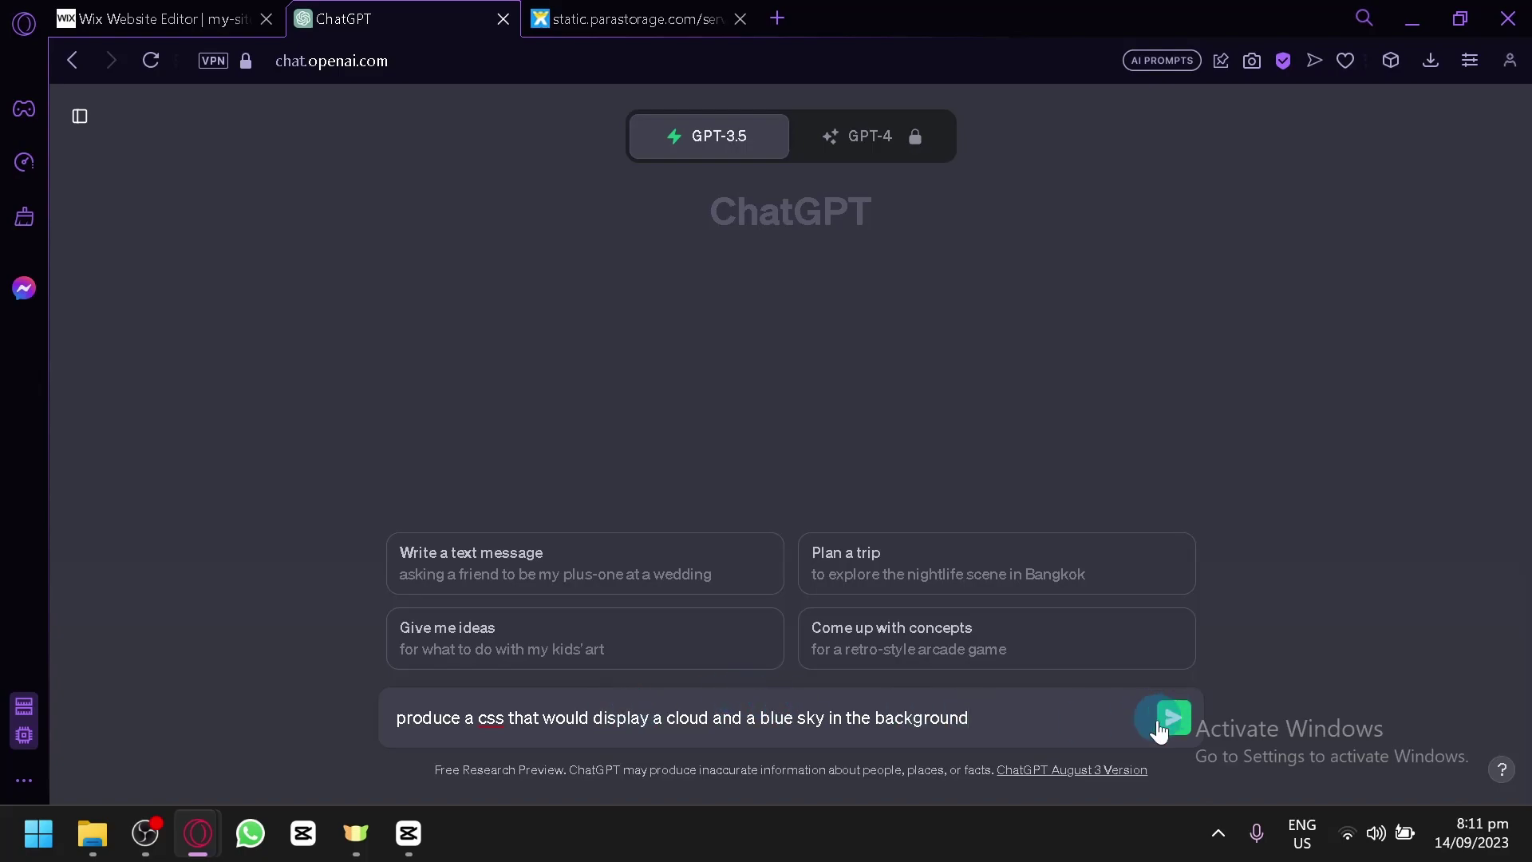
{"action": "key", "text": "Return"}
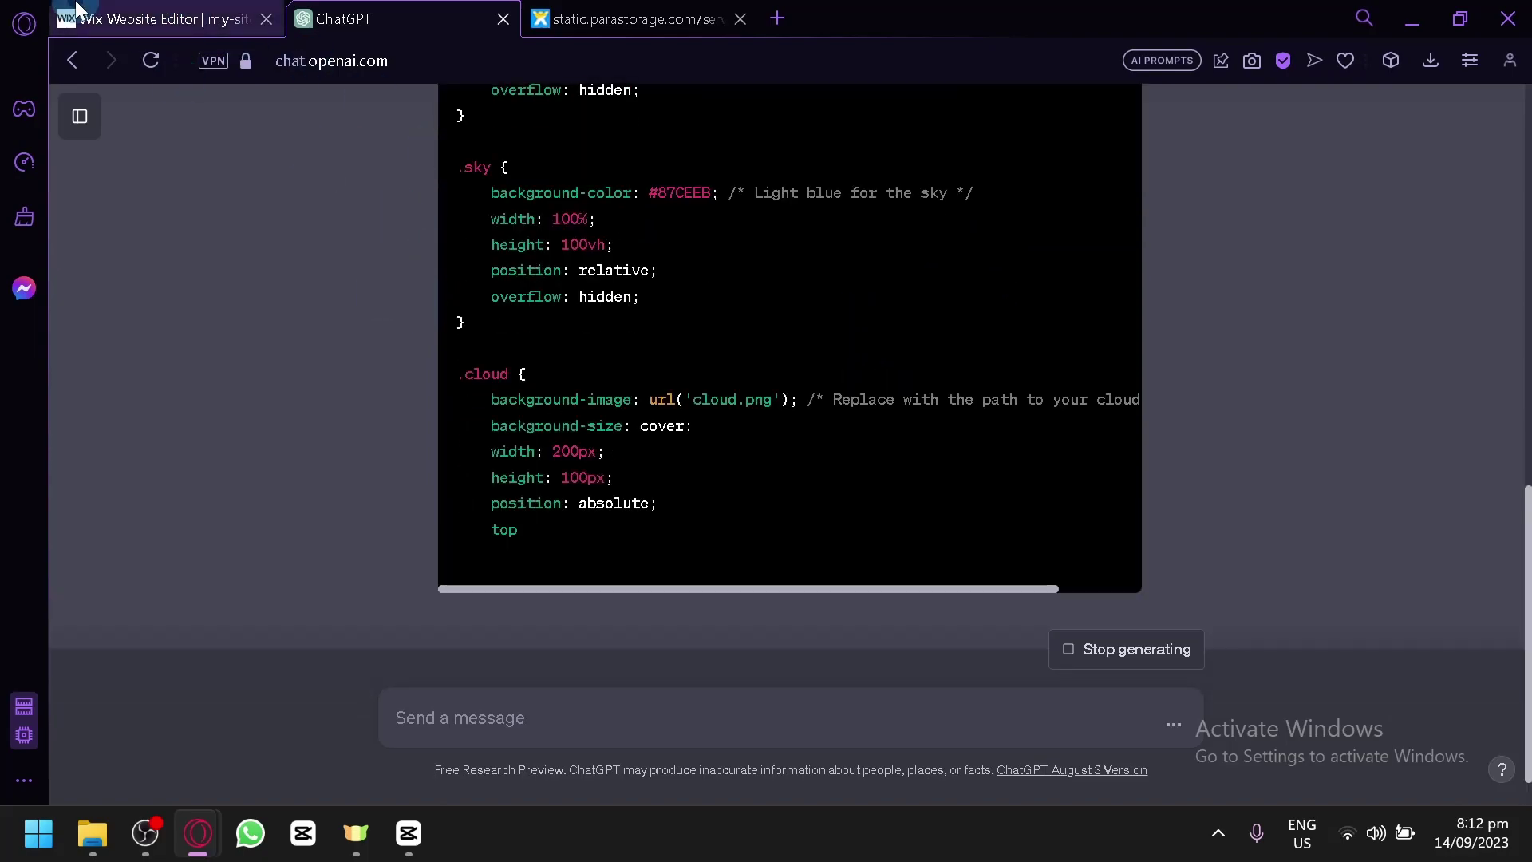
{"action": "left_click", "coordinate": [157, 12]}
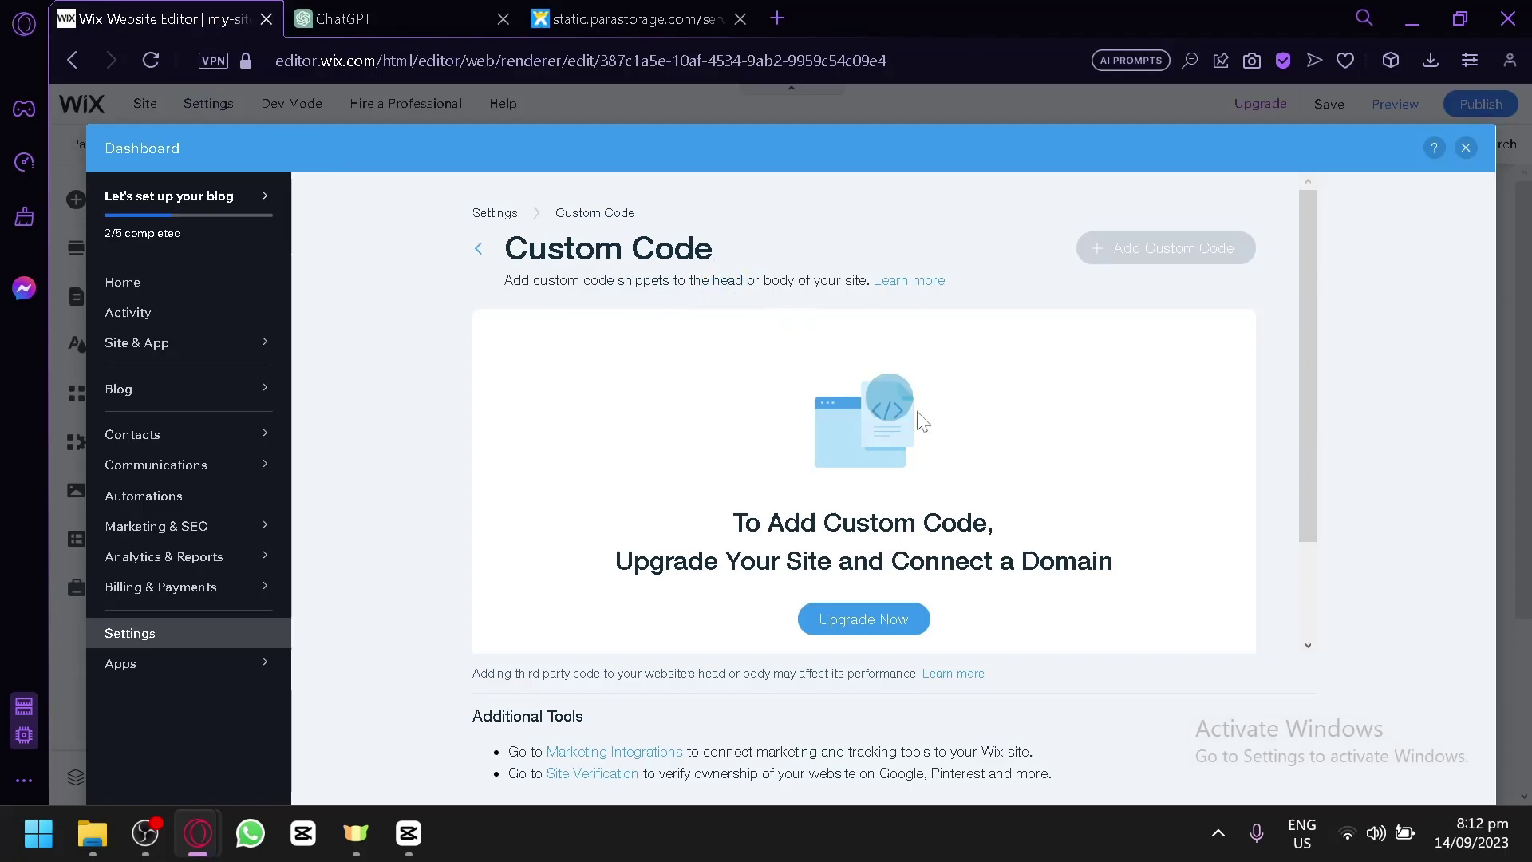
- Scroll through the Custom Code upgrade page, then close the Dashboard back to the canvas
{"action": "scroll", "coordinate": [1010, 479], "scroll_direction": "down", "scroll_amount": 2}
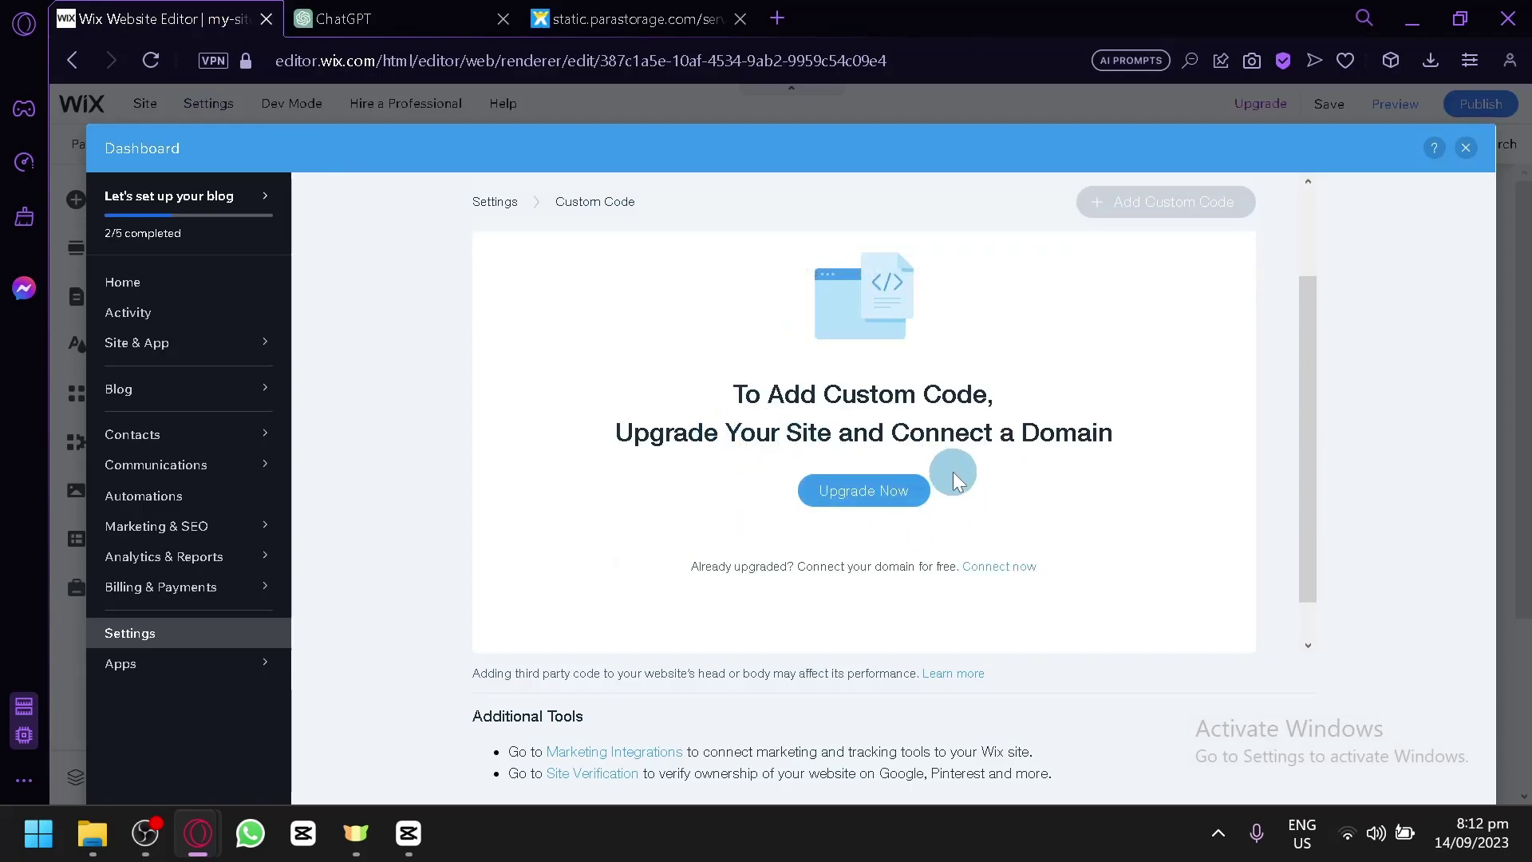
{"action": "scroll", "coordinate": [925, 454], "scroll_direction": "up", "scroll_amount": 2}
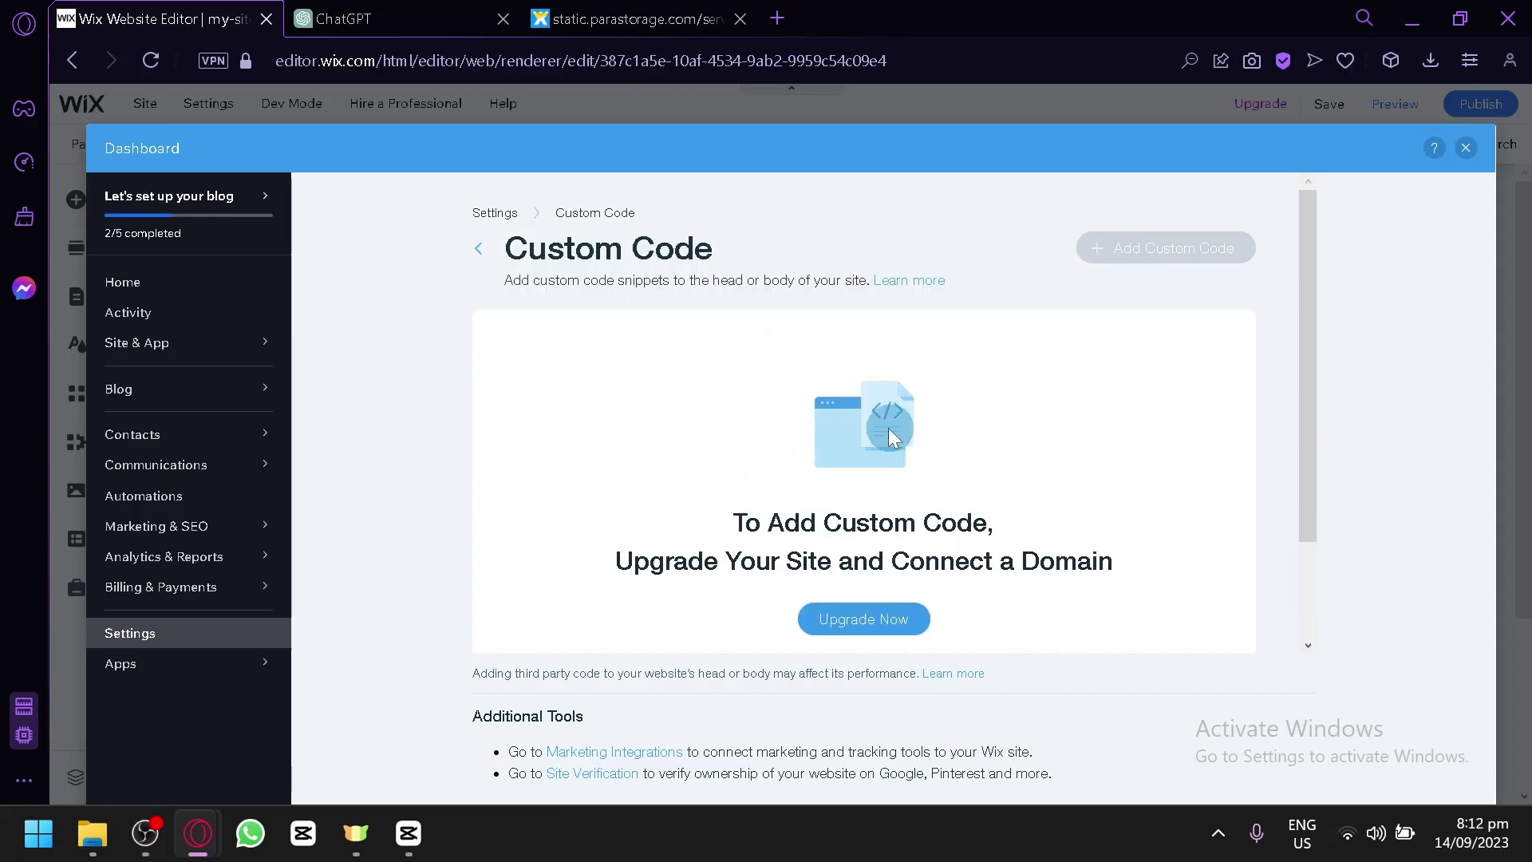
{"action": "scroll", "coordinate": [853, 526], "scroll_direction": "down", "scroll_amount": 2}
{"action": "scroll", "coordinate": [888, 545], "scroll_direction": "down", "scroll_amount": 1}
{"action": "scroll", "coordinate": [971, 650], "scroll_direction": "up", "scroll_amount": 2}
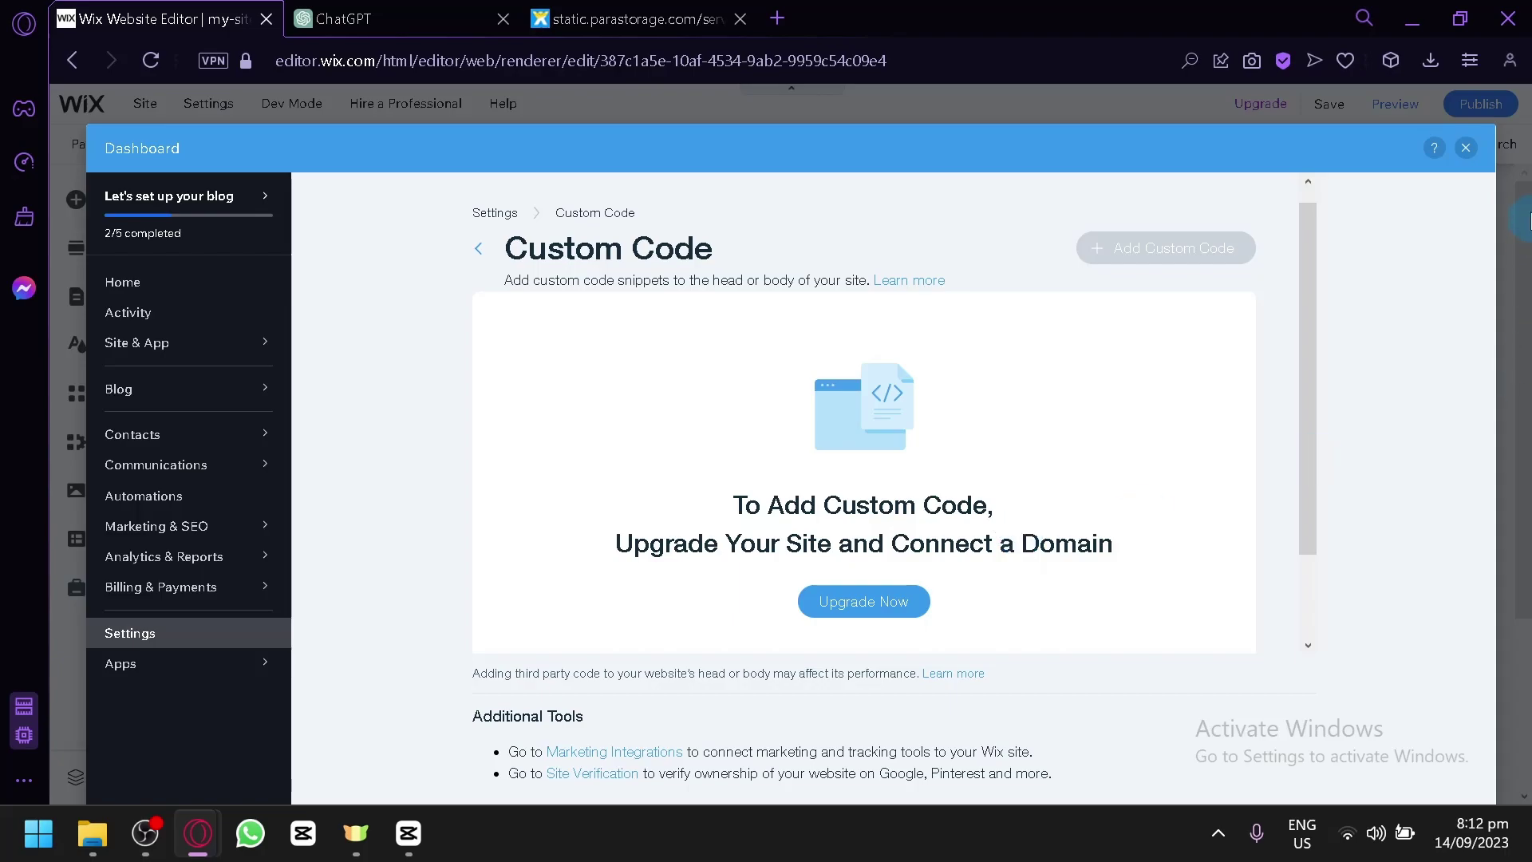
{"action": "left_click", "coordinate": [1466, 147]}
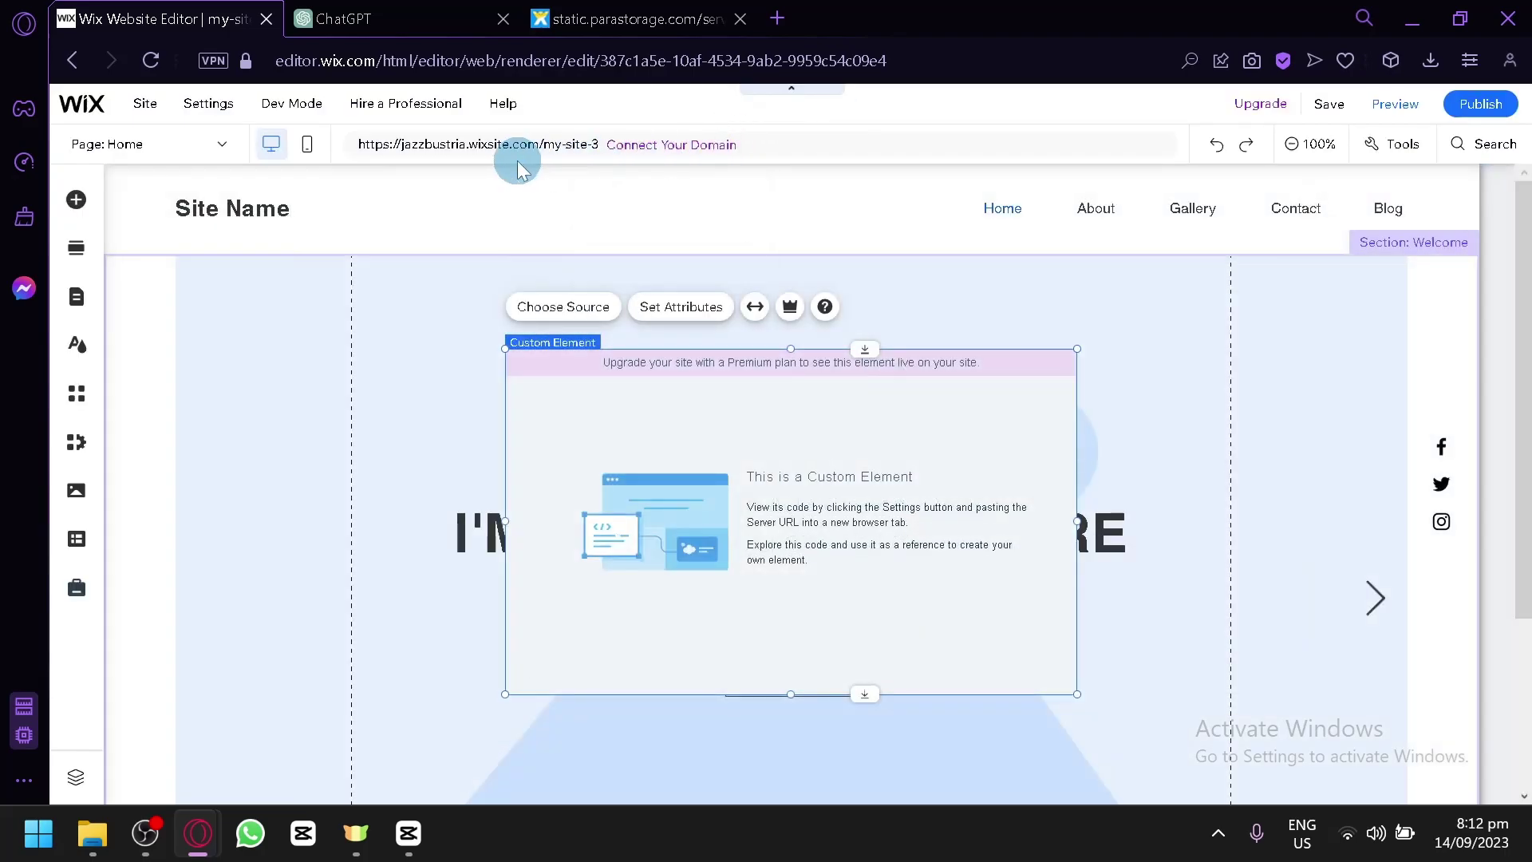
- Open Connect a domain for My Site 3 and scroll toward its FAQ section
{"action": "left_click", "coordinate": [665, 151]}
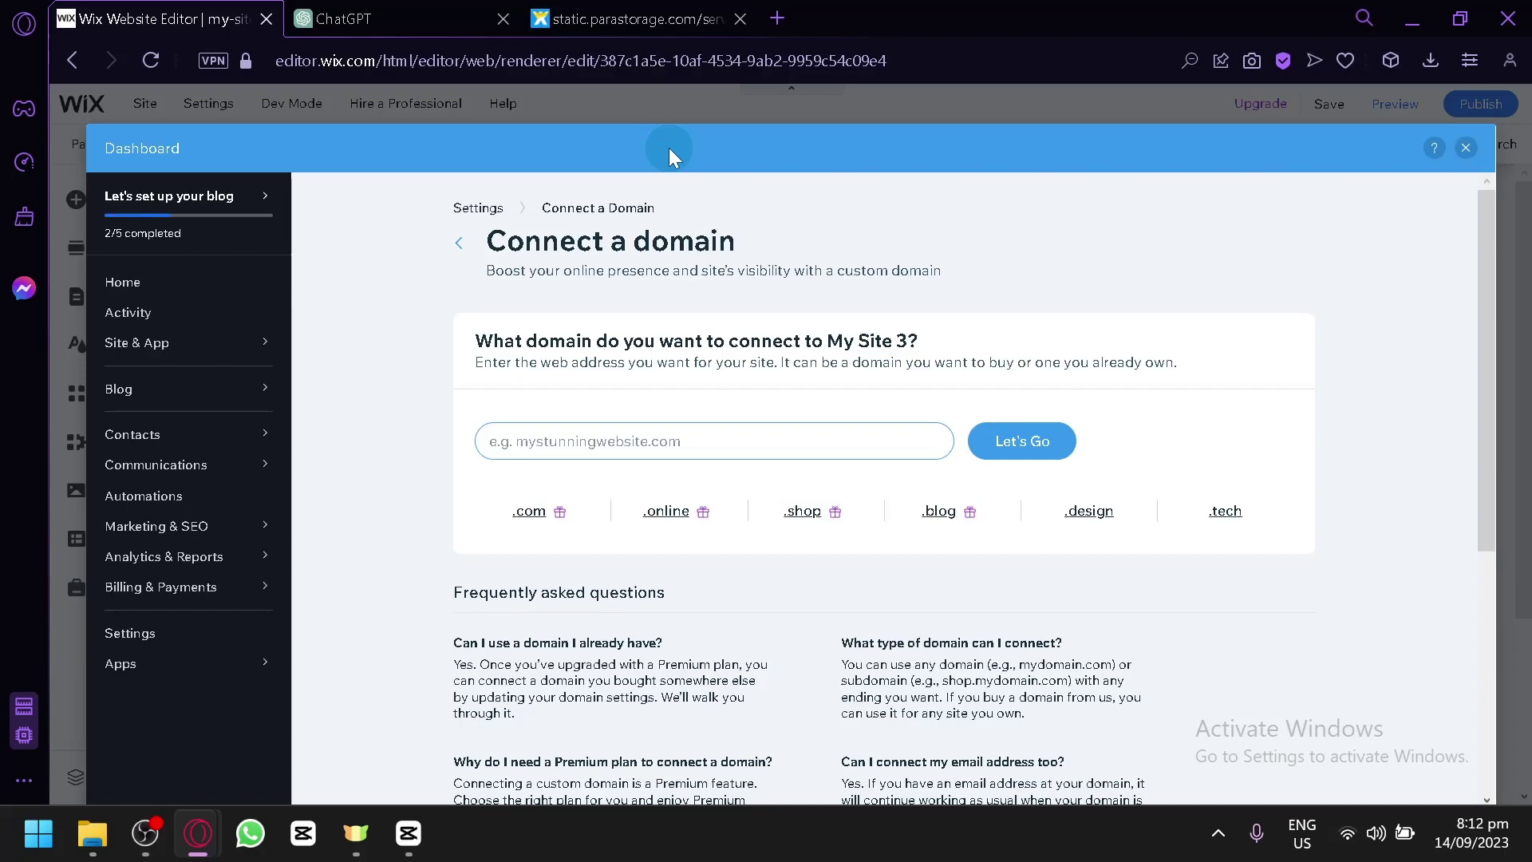
{"action": "scroll", "coordinate": [787, 359], "scroll_direction": "down", "scroll_amount": 3}
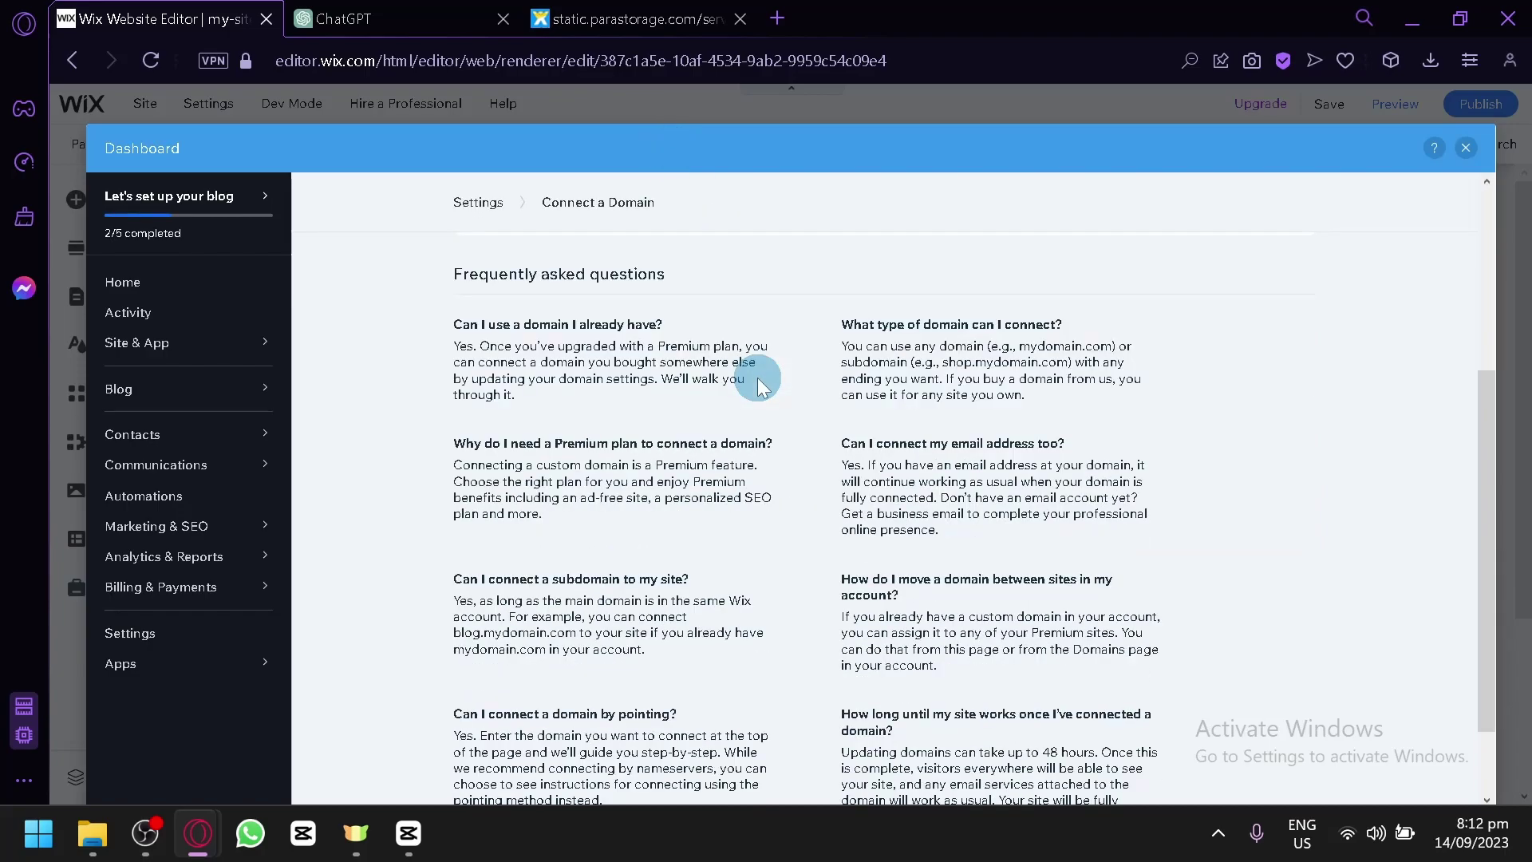
{"action": "scroll", "coordinate": [742, 510], "scroll_direction": "up", "scroll_amount": 3}
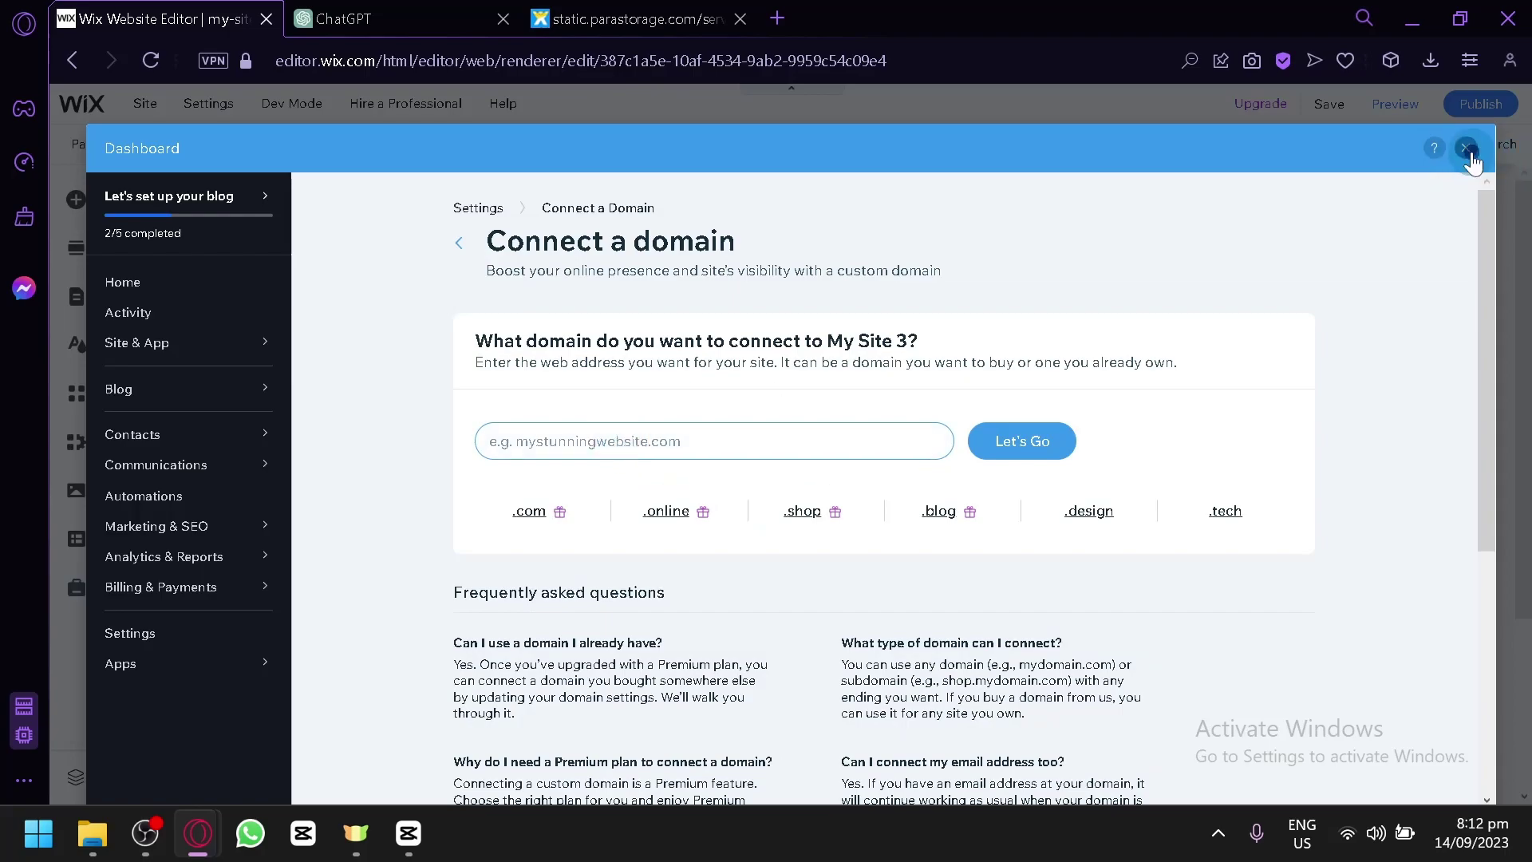
- Drag the Custom Element left and keep its source as Server URL after trying Velo file
{"action": "left_click", "coordinate": [1467, 150]}
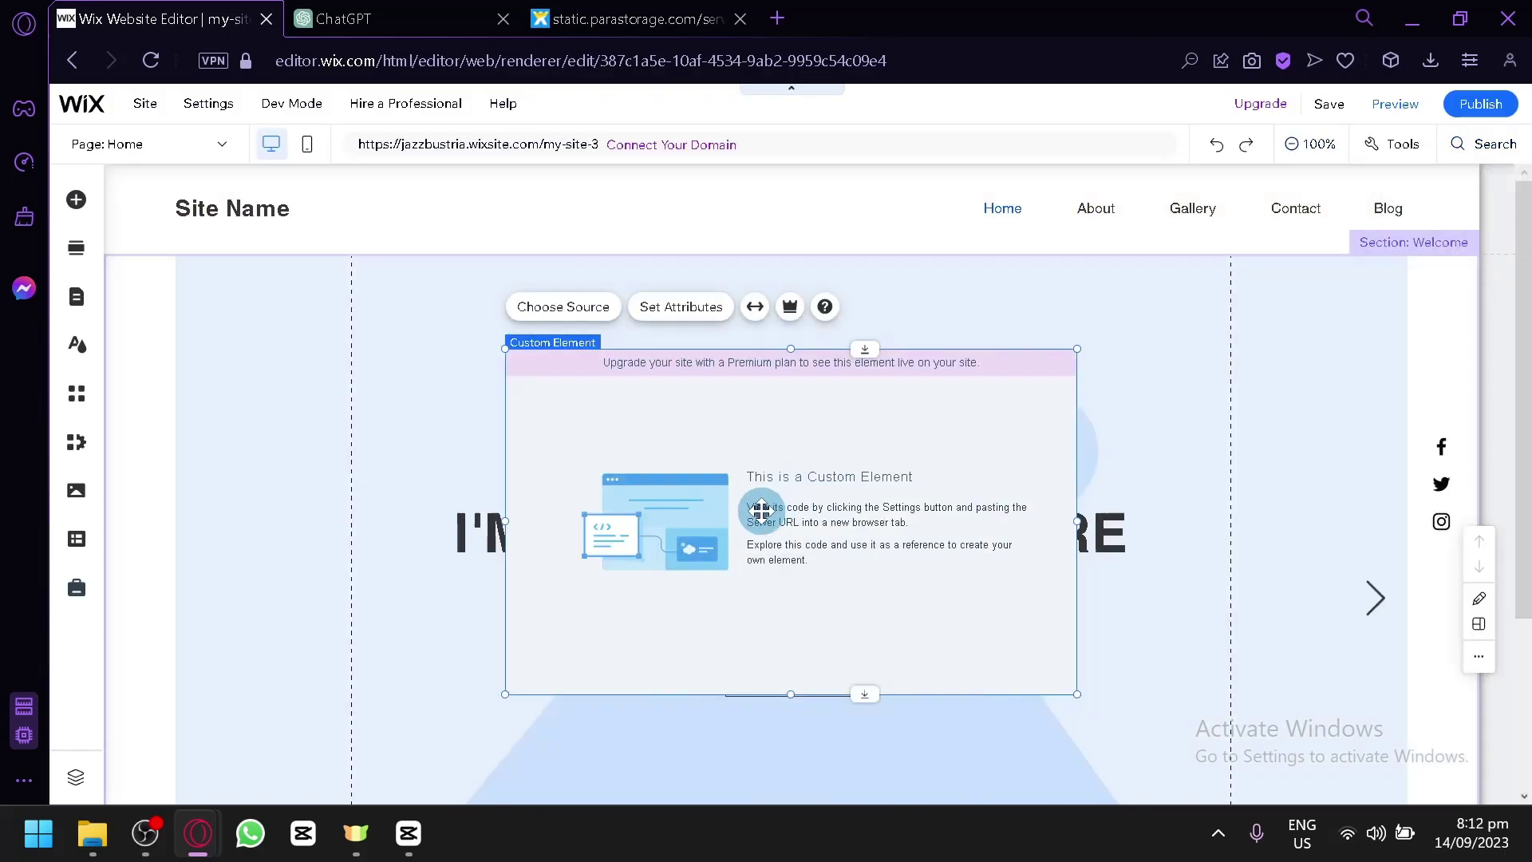
{"action": "left_click_drag", "start_coordinate": [761, 511], "coordinate": [639, 455]}
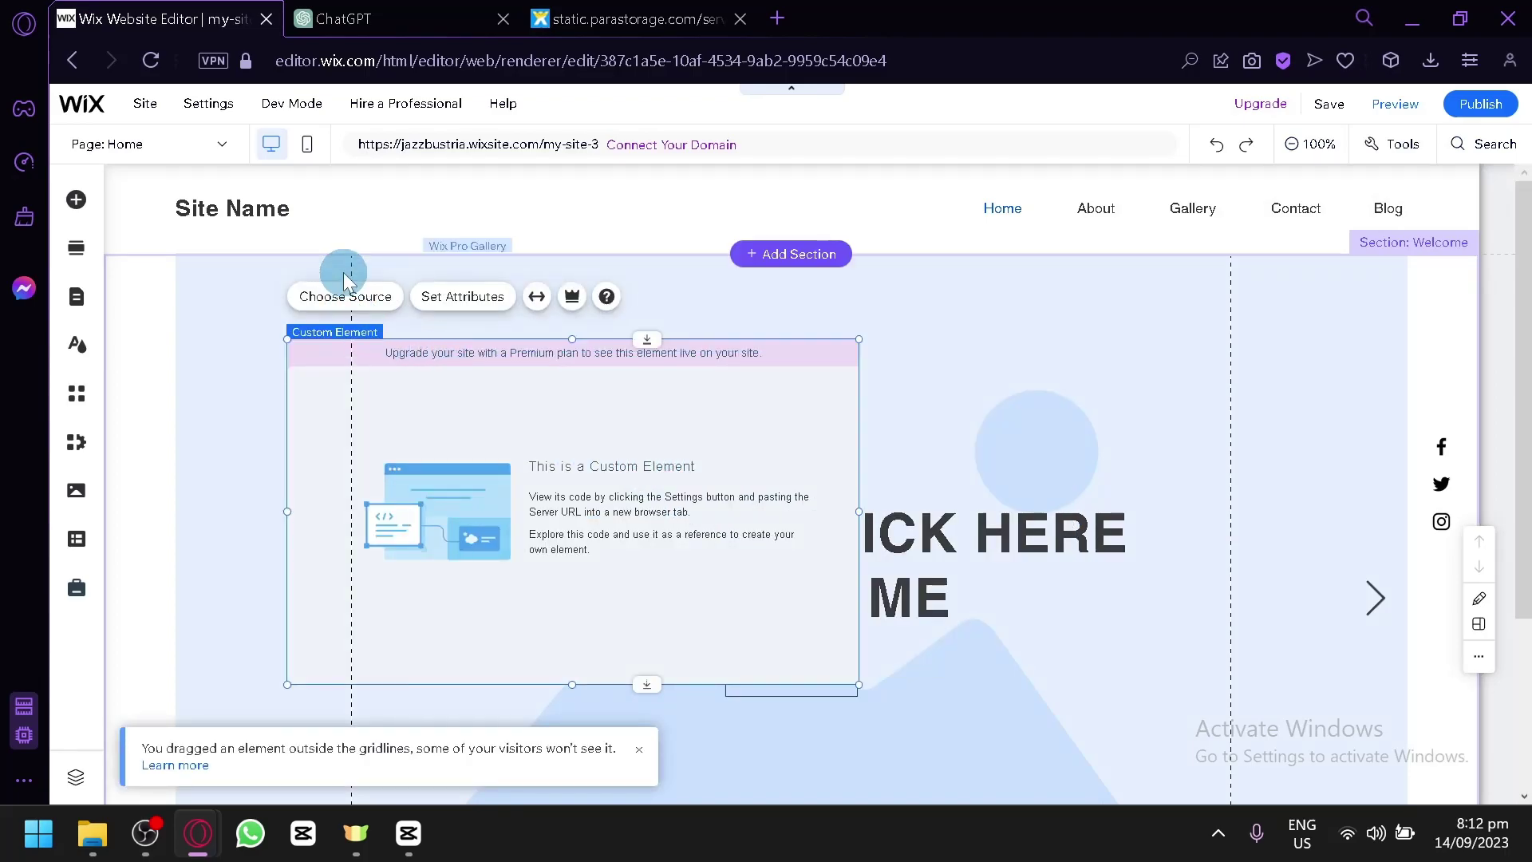
{"action": "left_click", "coordinate": [358, 305]}
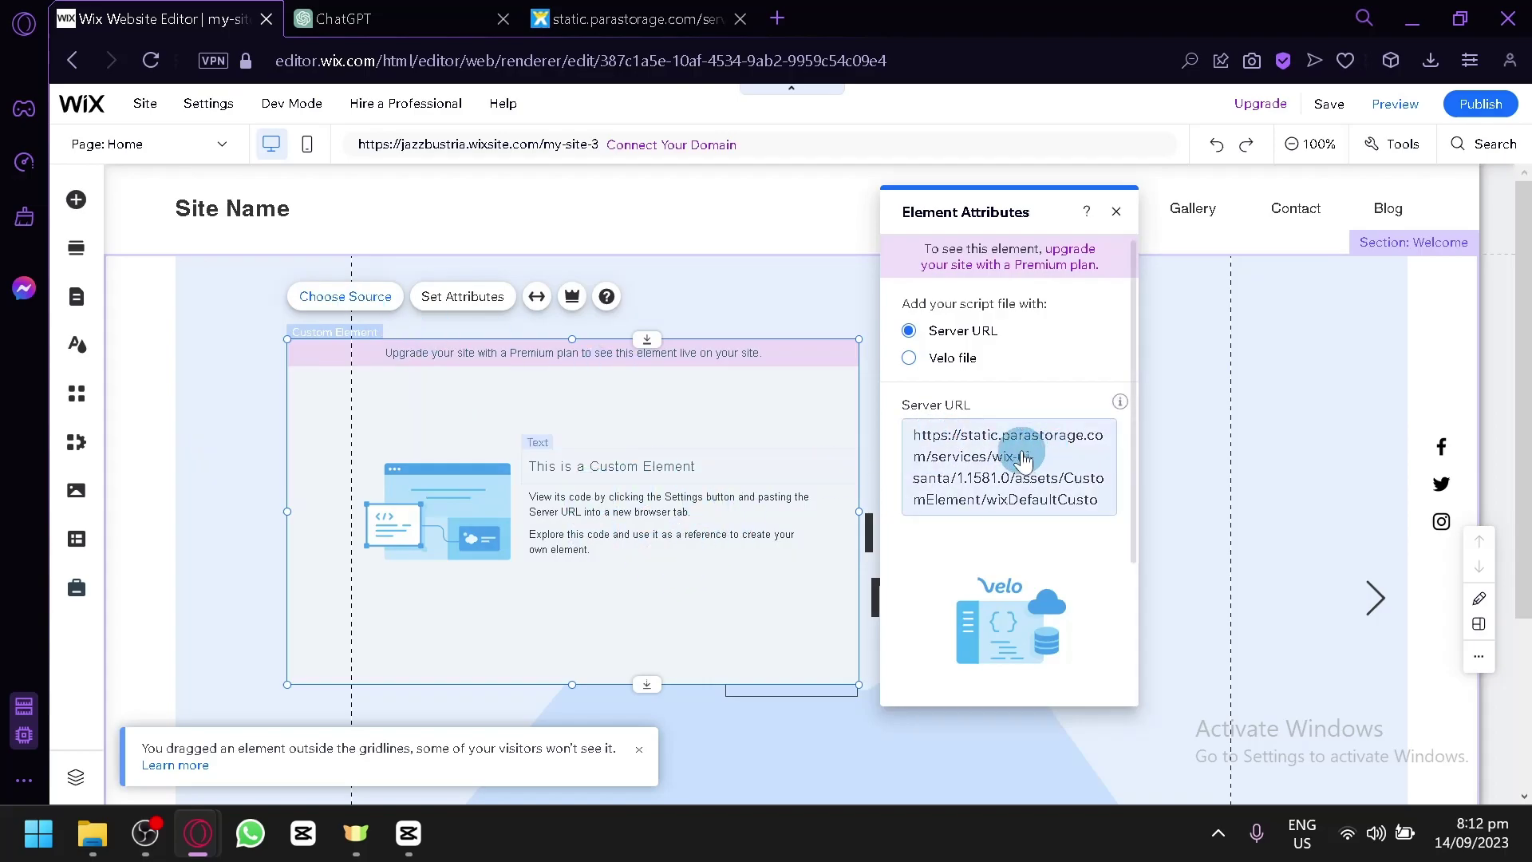
{"action": "left_click", "coordinate": [938, 358]}
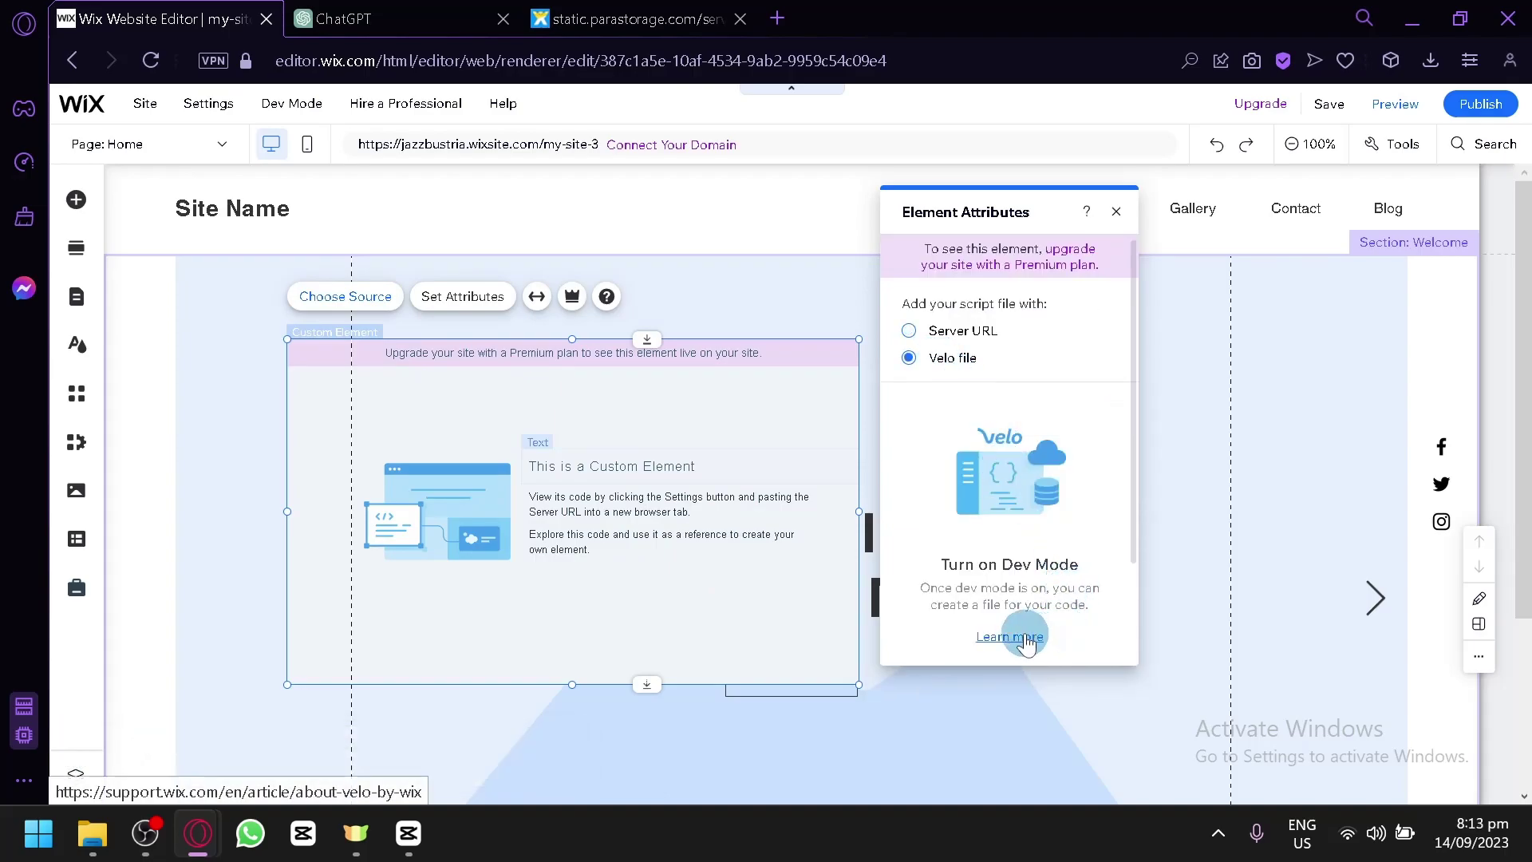
{"action": "left_click", "coordinate": [946, 330]}
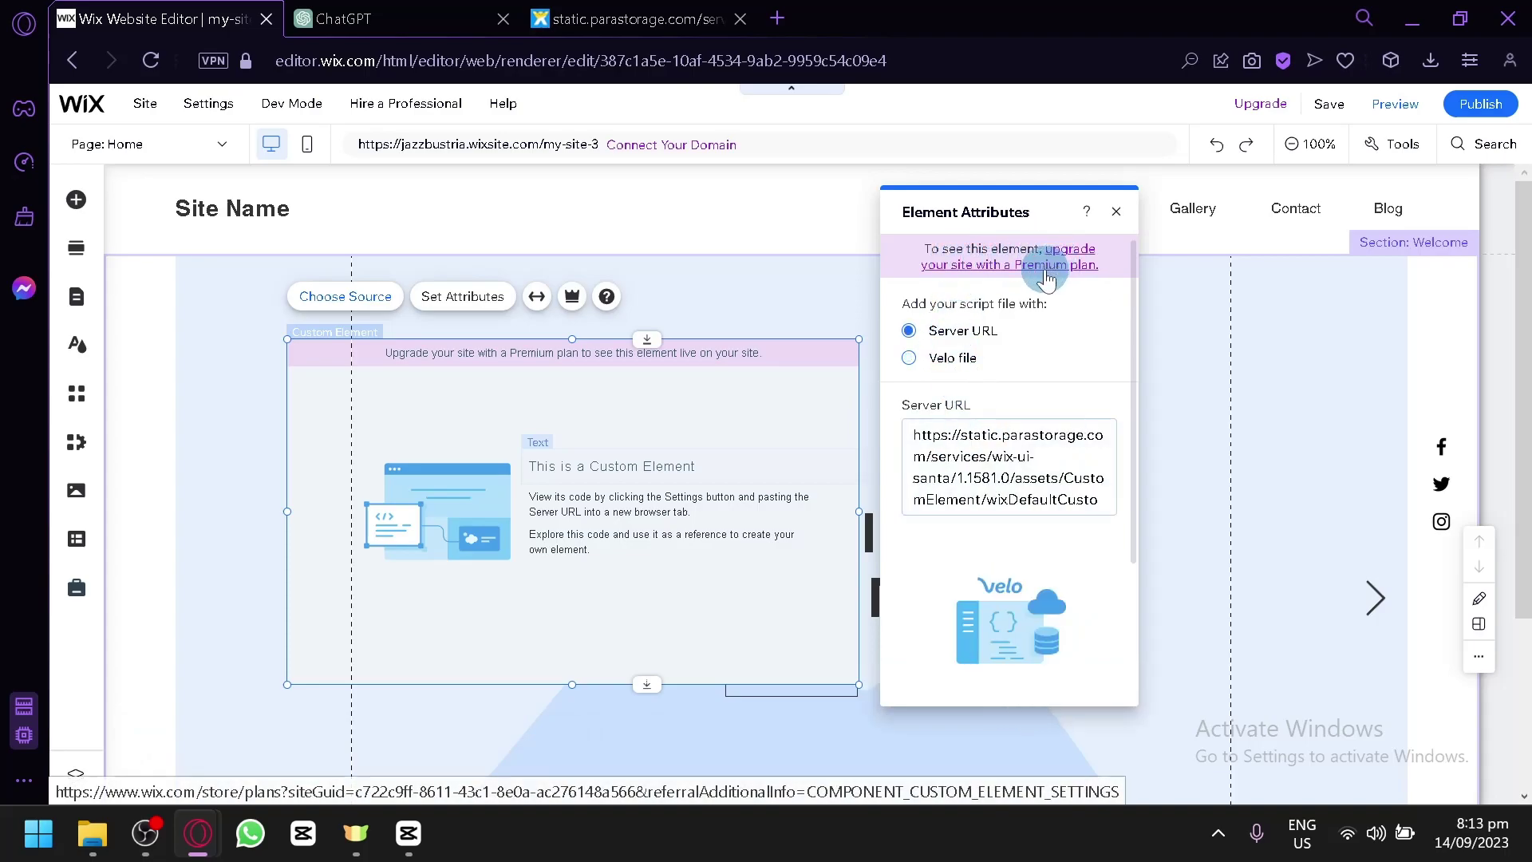
{"action": "left_click", "coordinate": [1116, 212]}
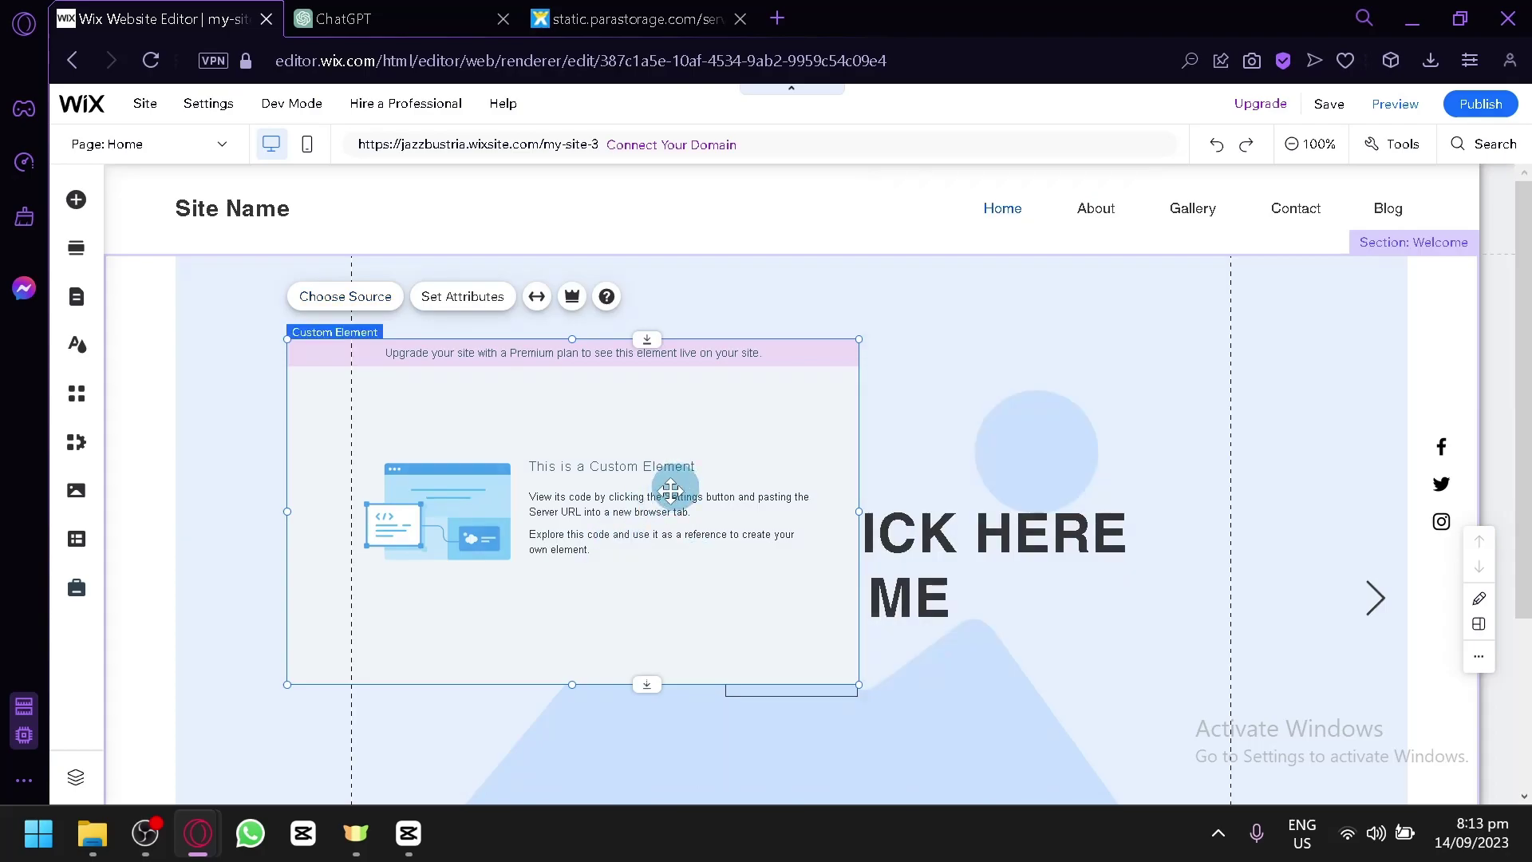
- Nudge the Custom Element up-right, then show Add Elements' Embed Code Popular Embeds
{"action": "left_click_drag", "start_coordinate": [667, 489], "coordinate": [780, 431]}
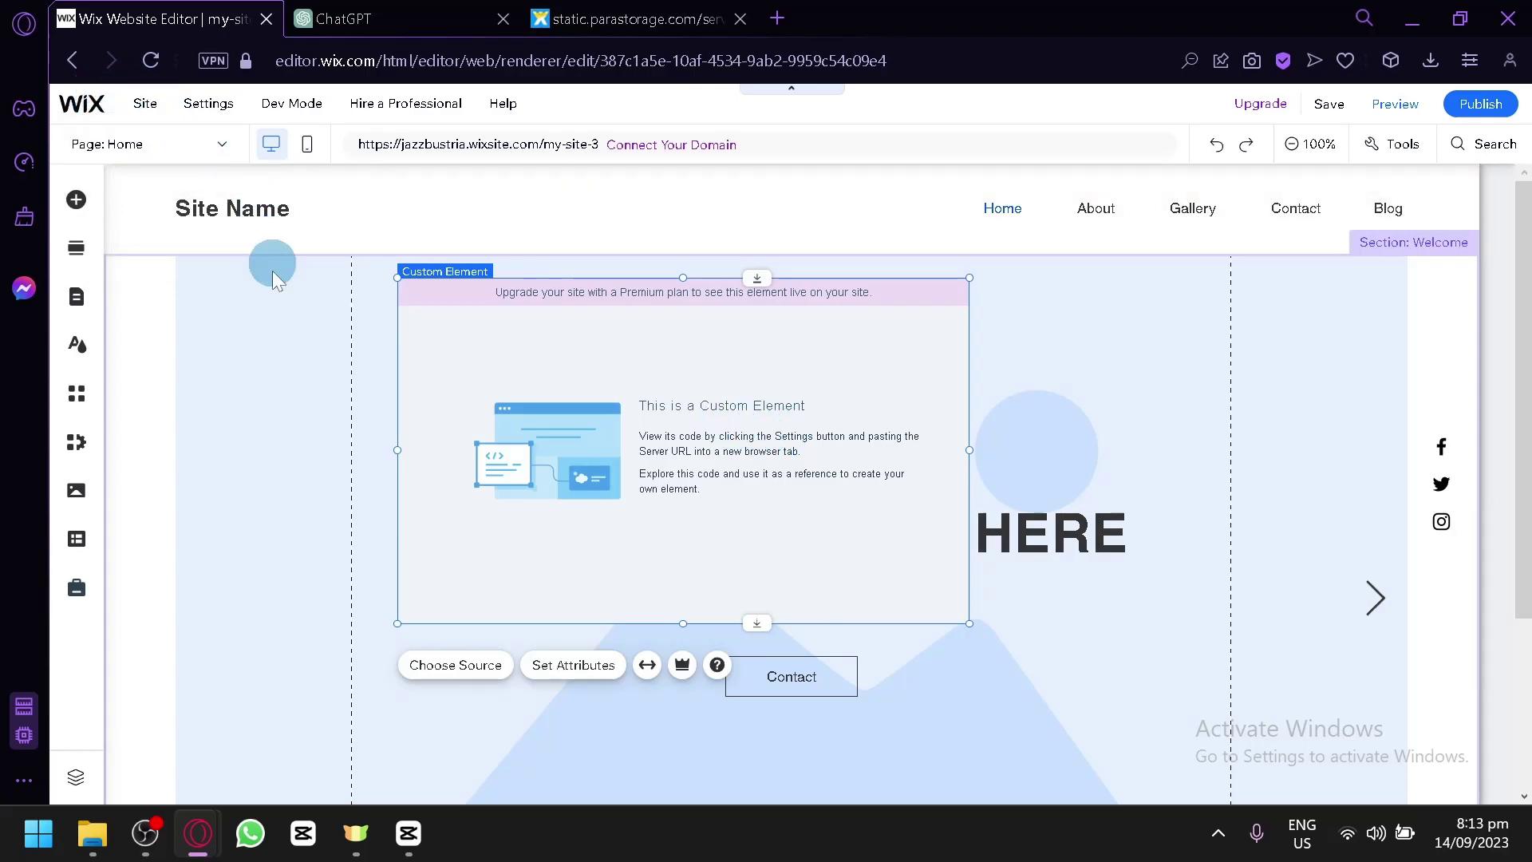
{"action": "left_click", "coordinate": [144, 103]}
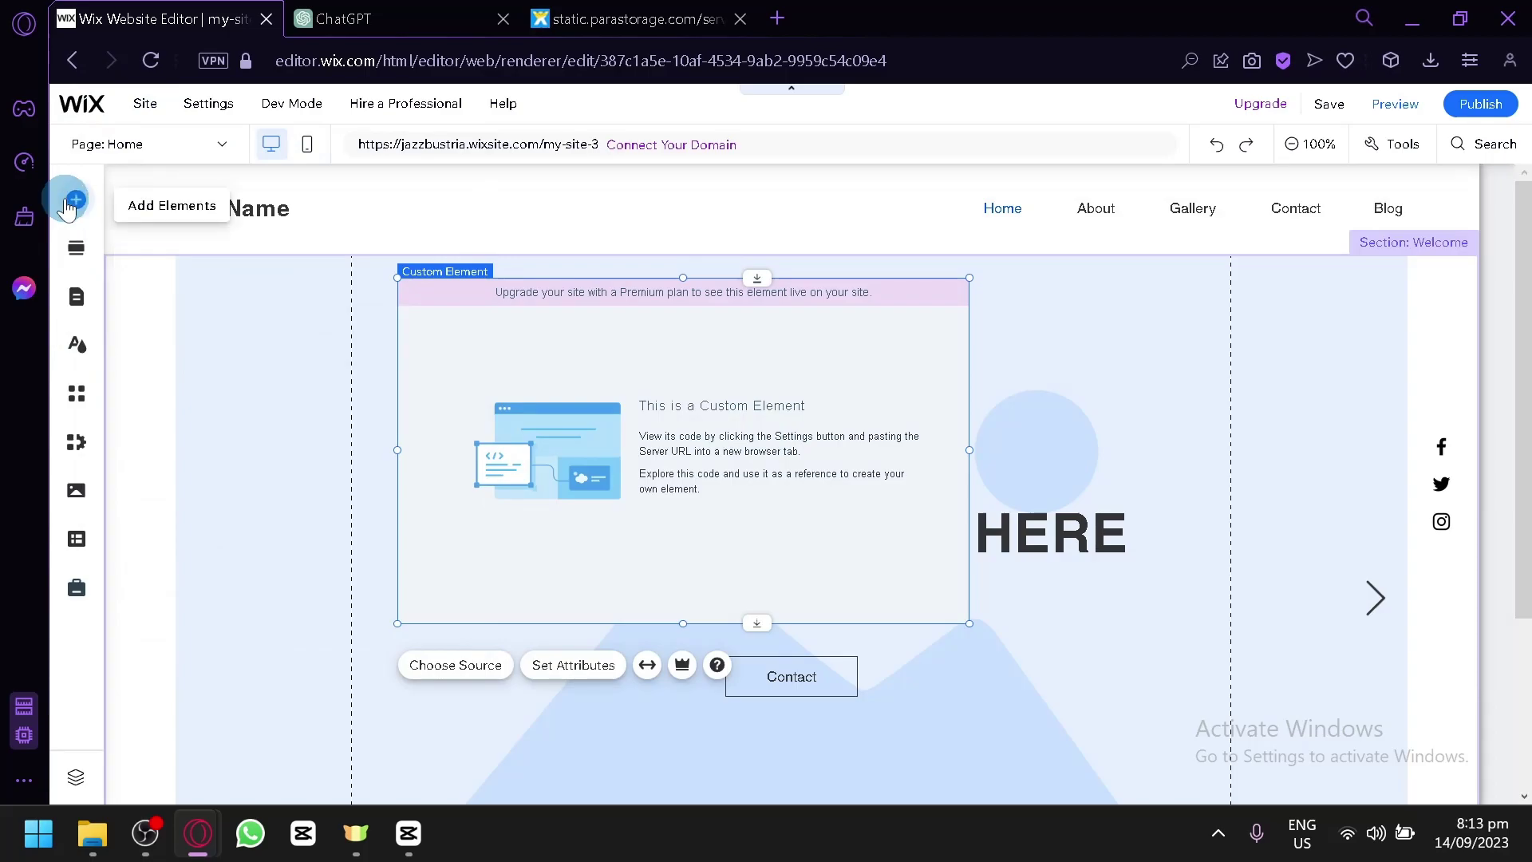
{"action": "left_click", "coordinate": [71, 203]}
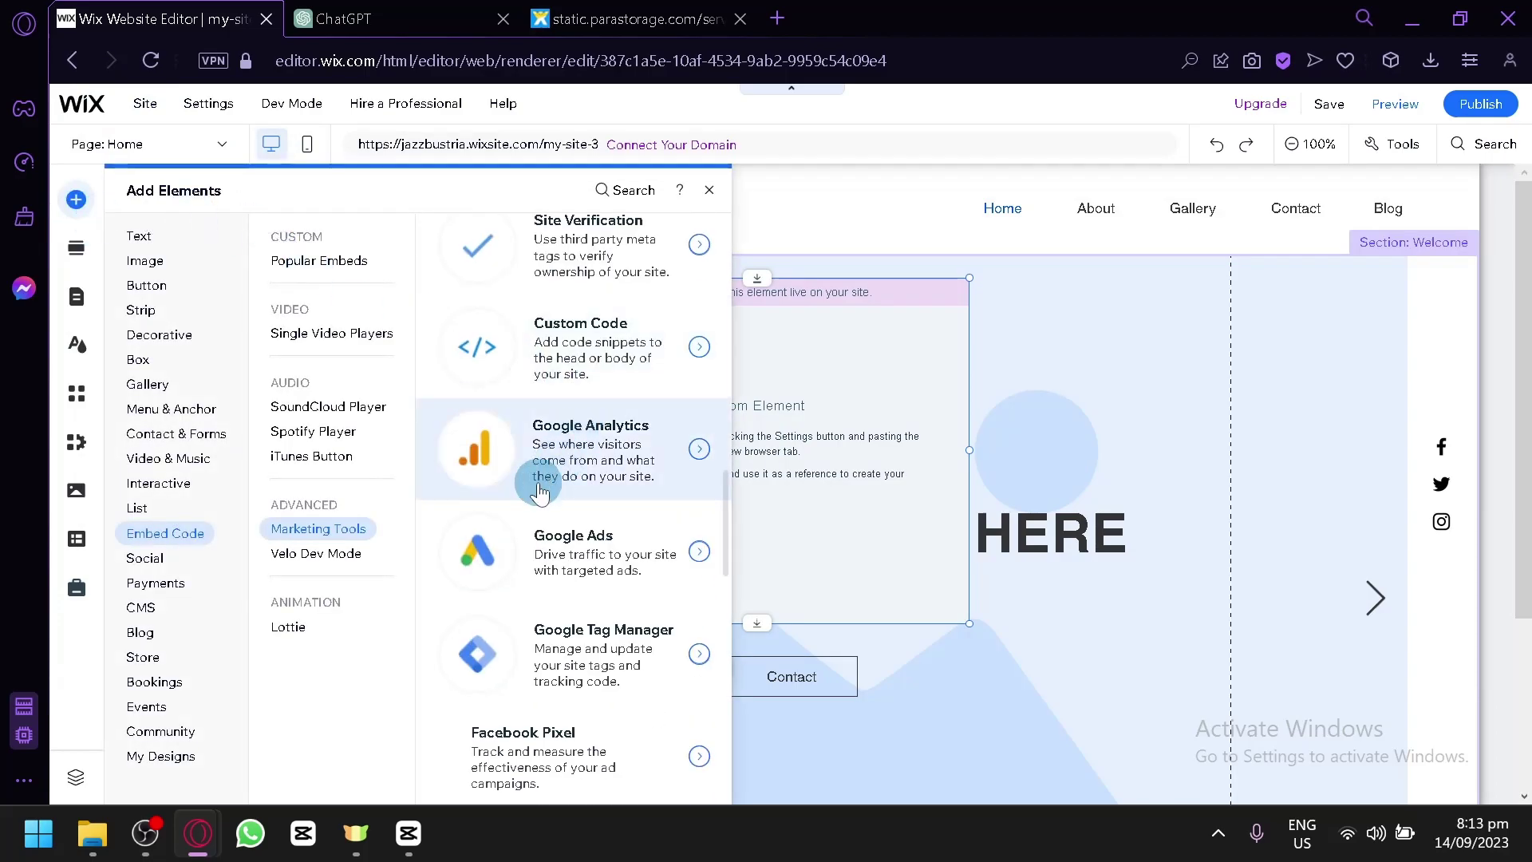
{"action": "scroll", "coordinate": [583, 323], "scroll_direction": "up", "scroll_amount": 2}
{"action": "scroll", "coordinate": [586, 328], "scroll_direction": "up", "scroll_amount": 2}
{"action": "scroll", "coordinate": [598, 427], "scroll_direction": "down", "scroll_amount": 5}
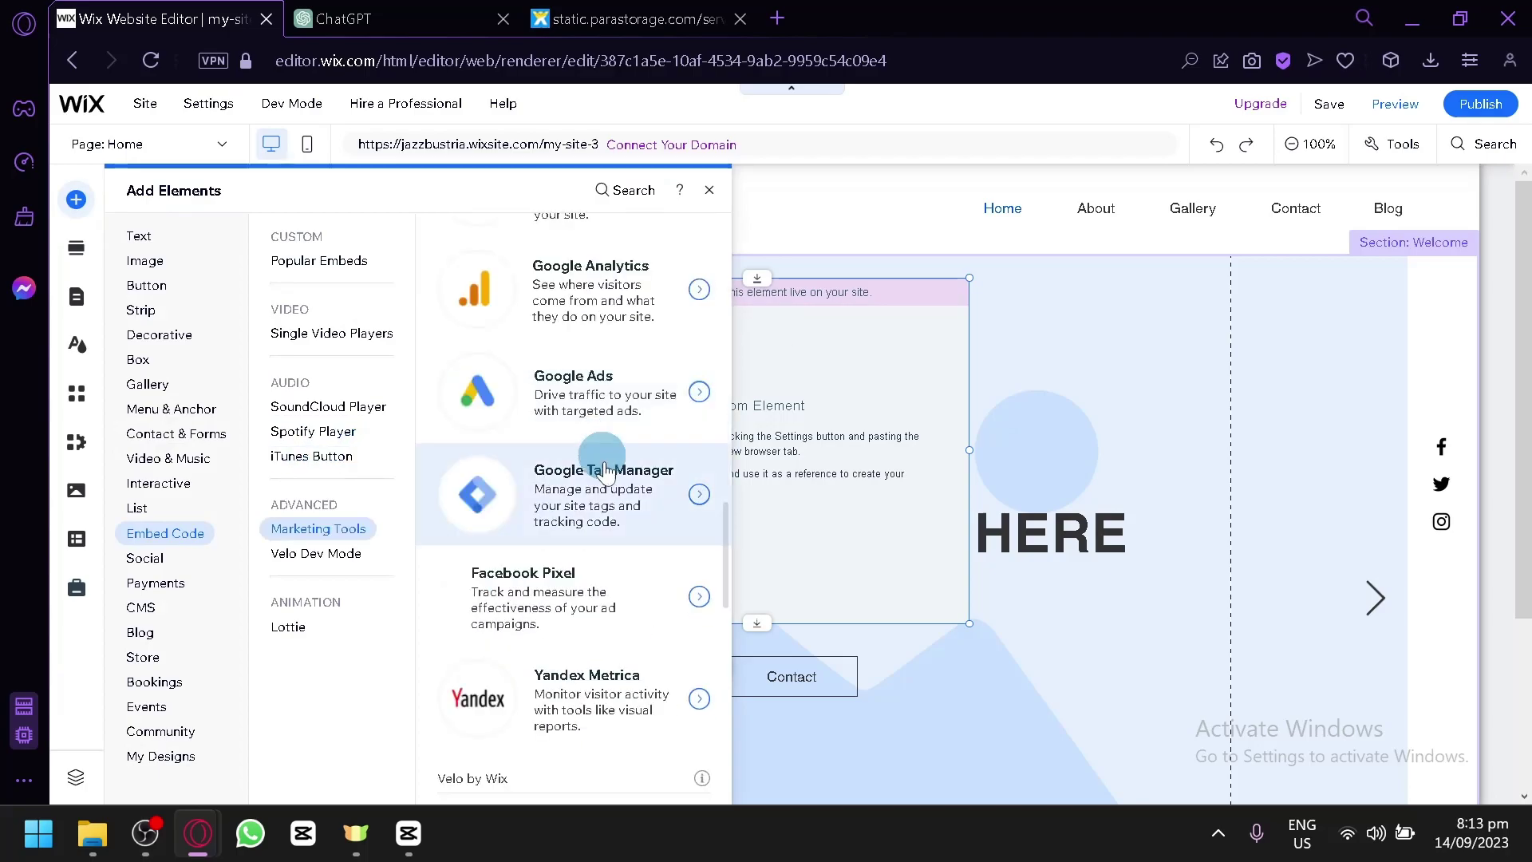
{"action": "scroll", "coordinate": [611, 471], "scroll_direction": "up", "scroll_amount": 4}
{"action": "scroll", "coordinate": [611, 499], "scroll_direction": "up", "scroll_amount": 10}
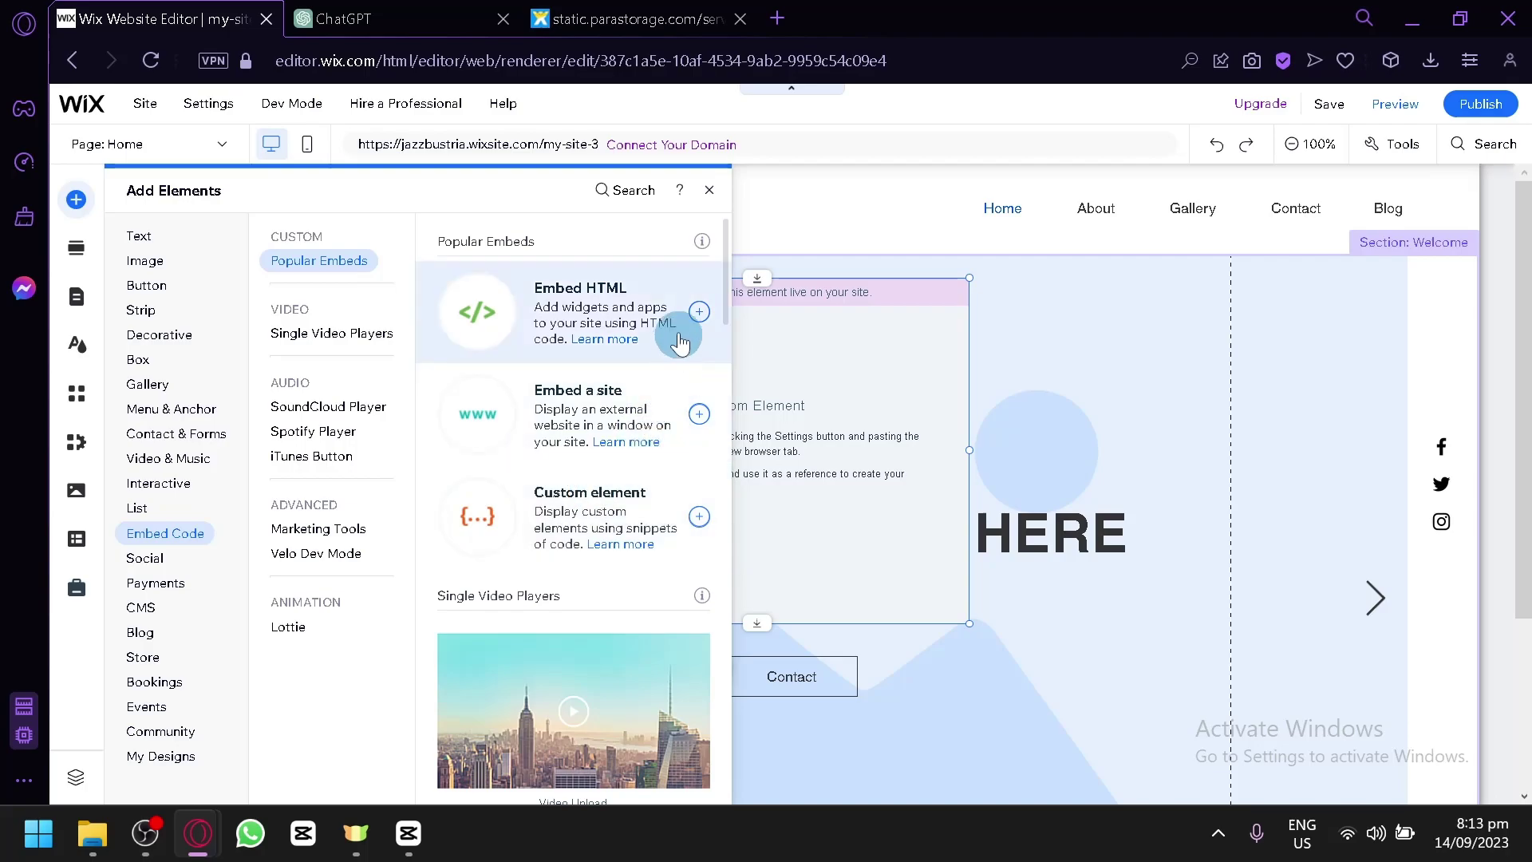
- Add an Embed HTML box below the Custom Element and open its HTML Settings on Code
{"action": "left_click", "coordinate": [699, 315]}
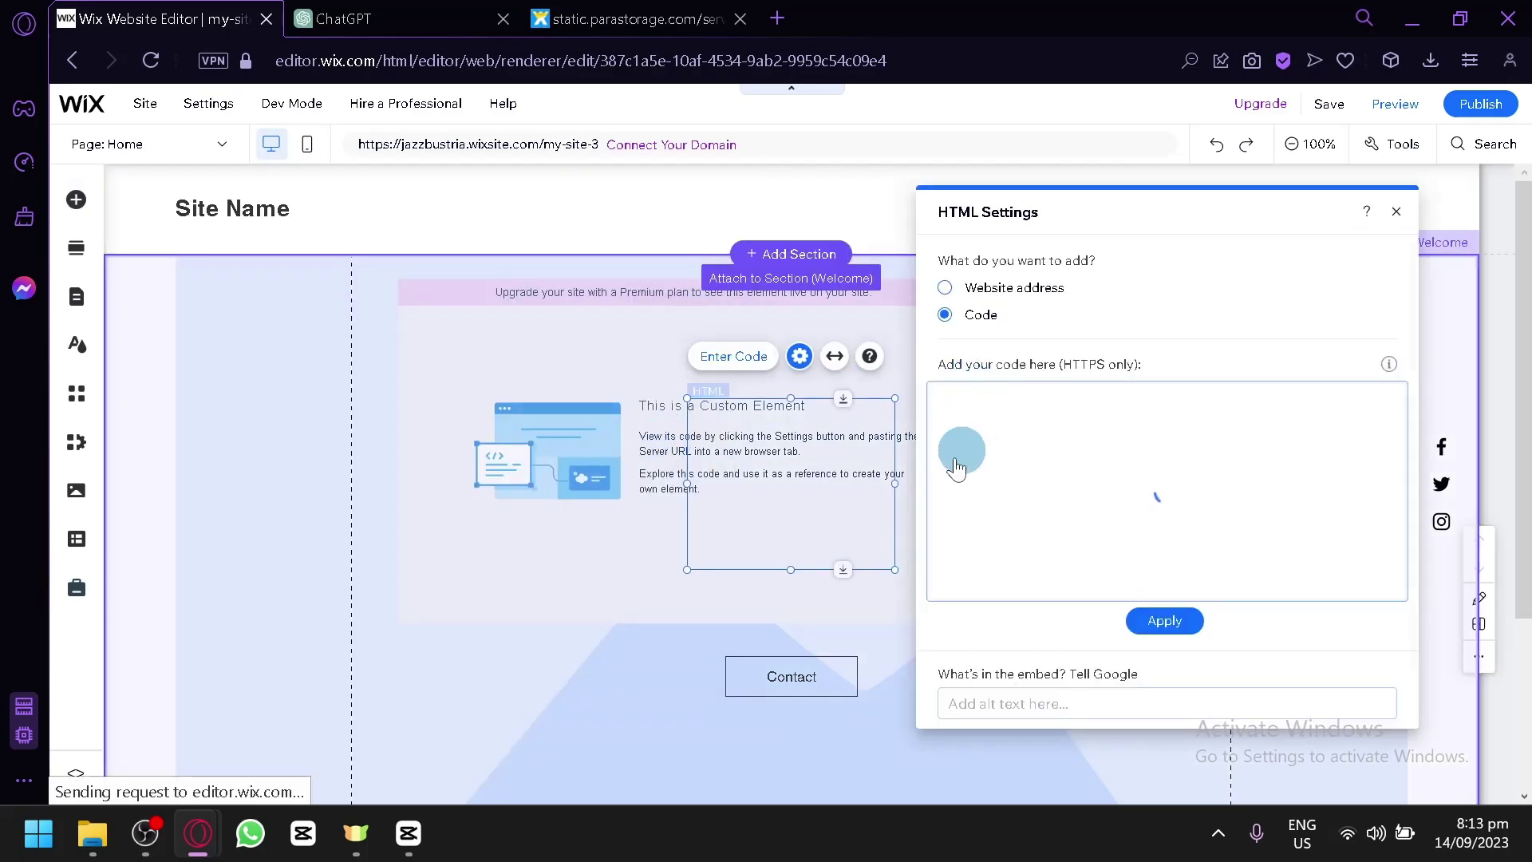
{"action": "left_click_drag", "start_coordinate": [759, 548], "coordinate": [597, 639]}
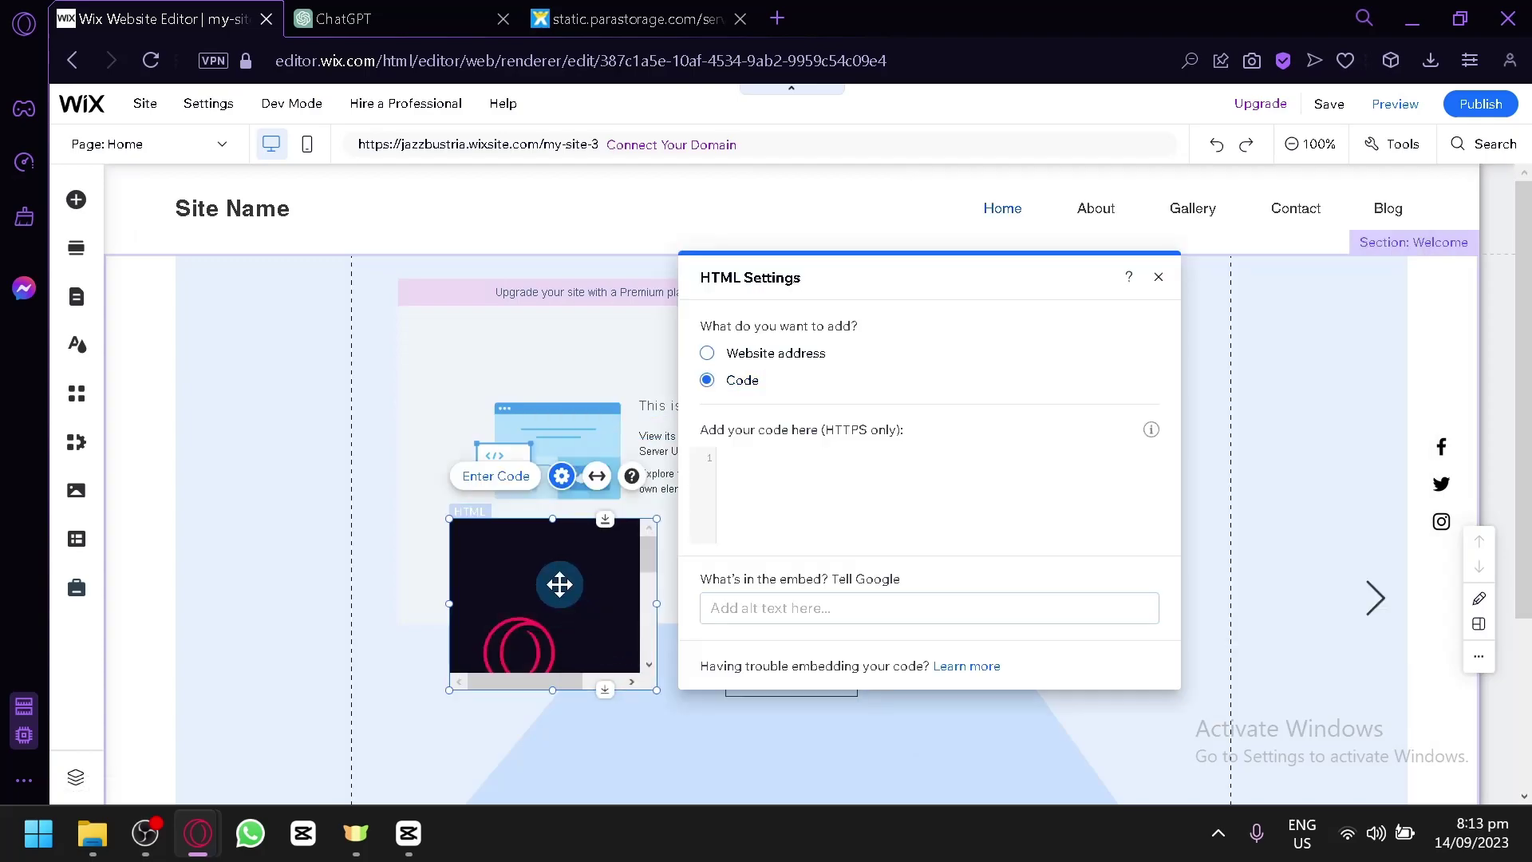
{"action": "left_click", "coordinate": [796, 489]}
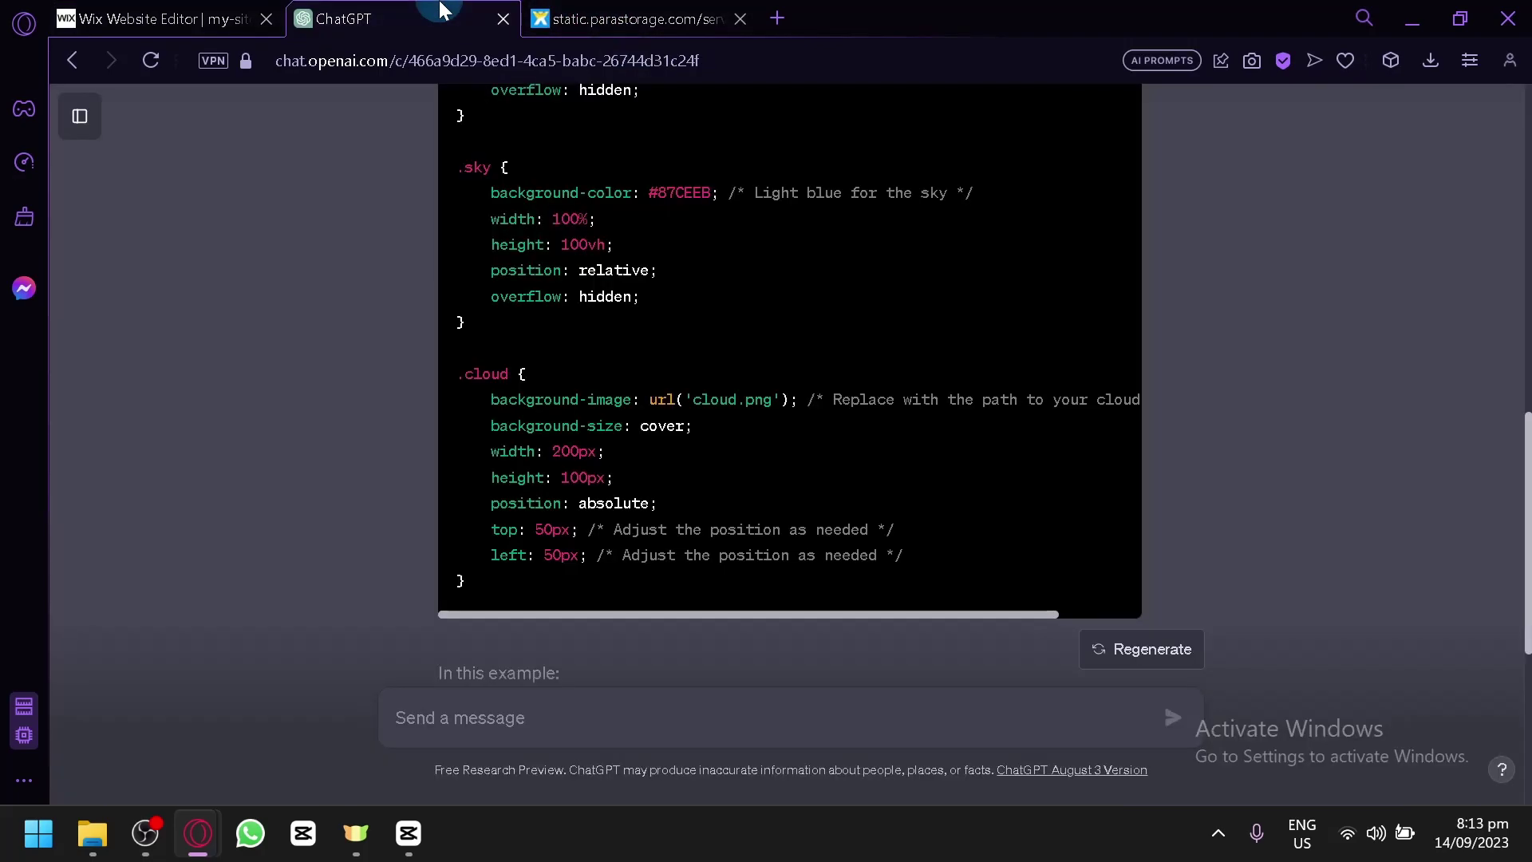
- In ChatGPT, request 'produce html only' and stop the reply midway
{"action": "left_click", "coordinate": [383, 18]}
{"action": "scroll", "coordinate": [673, 606], "scroll_direction": "down", "scroll_amount": 5}
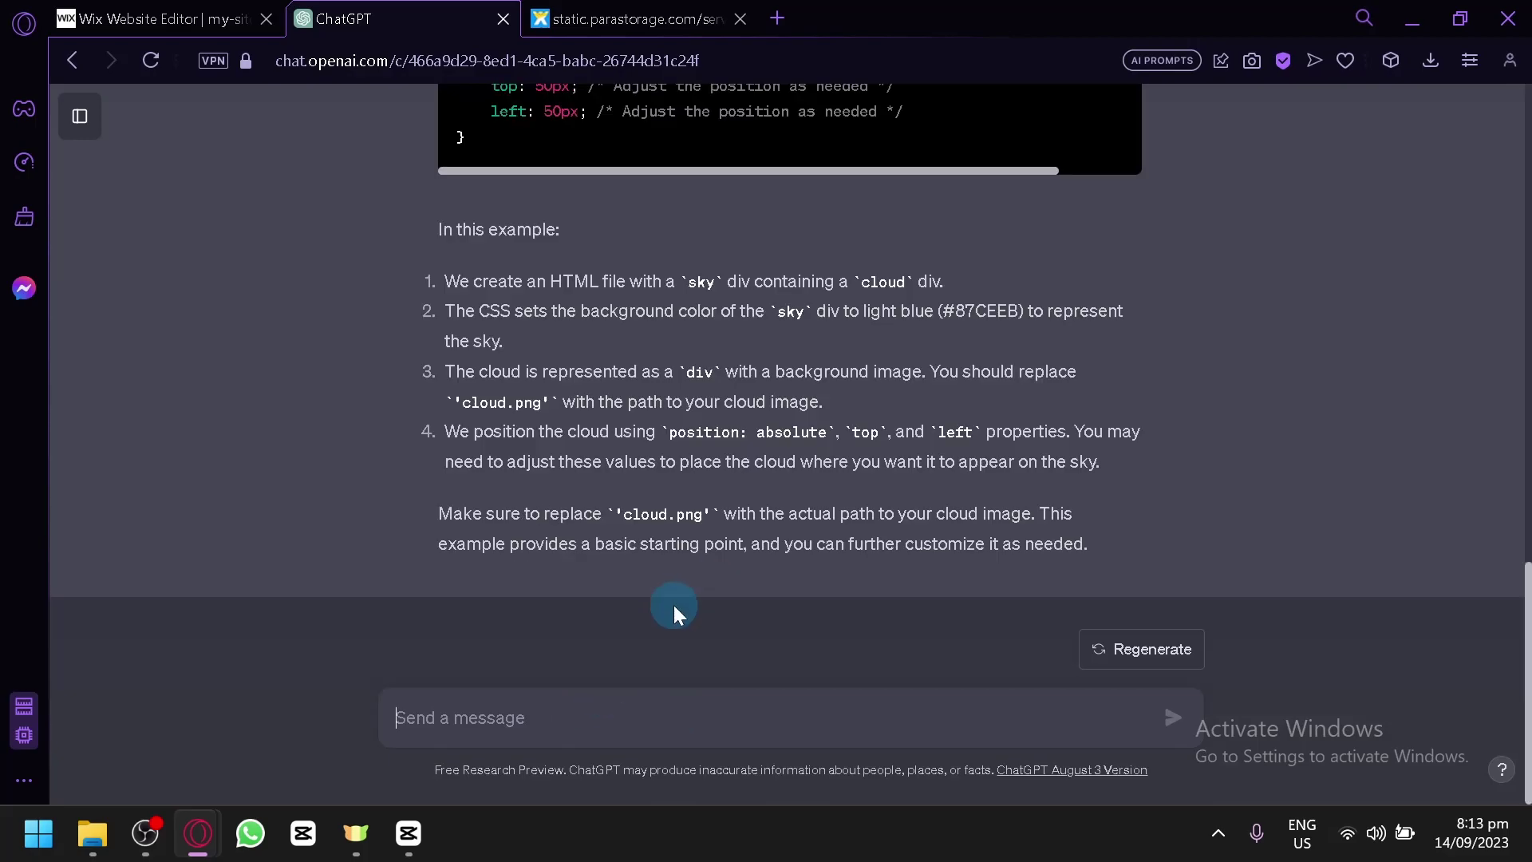
{"action": "type", "text": "produce html"}
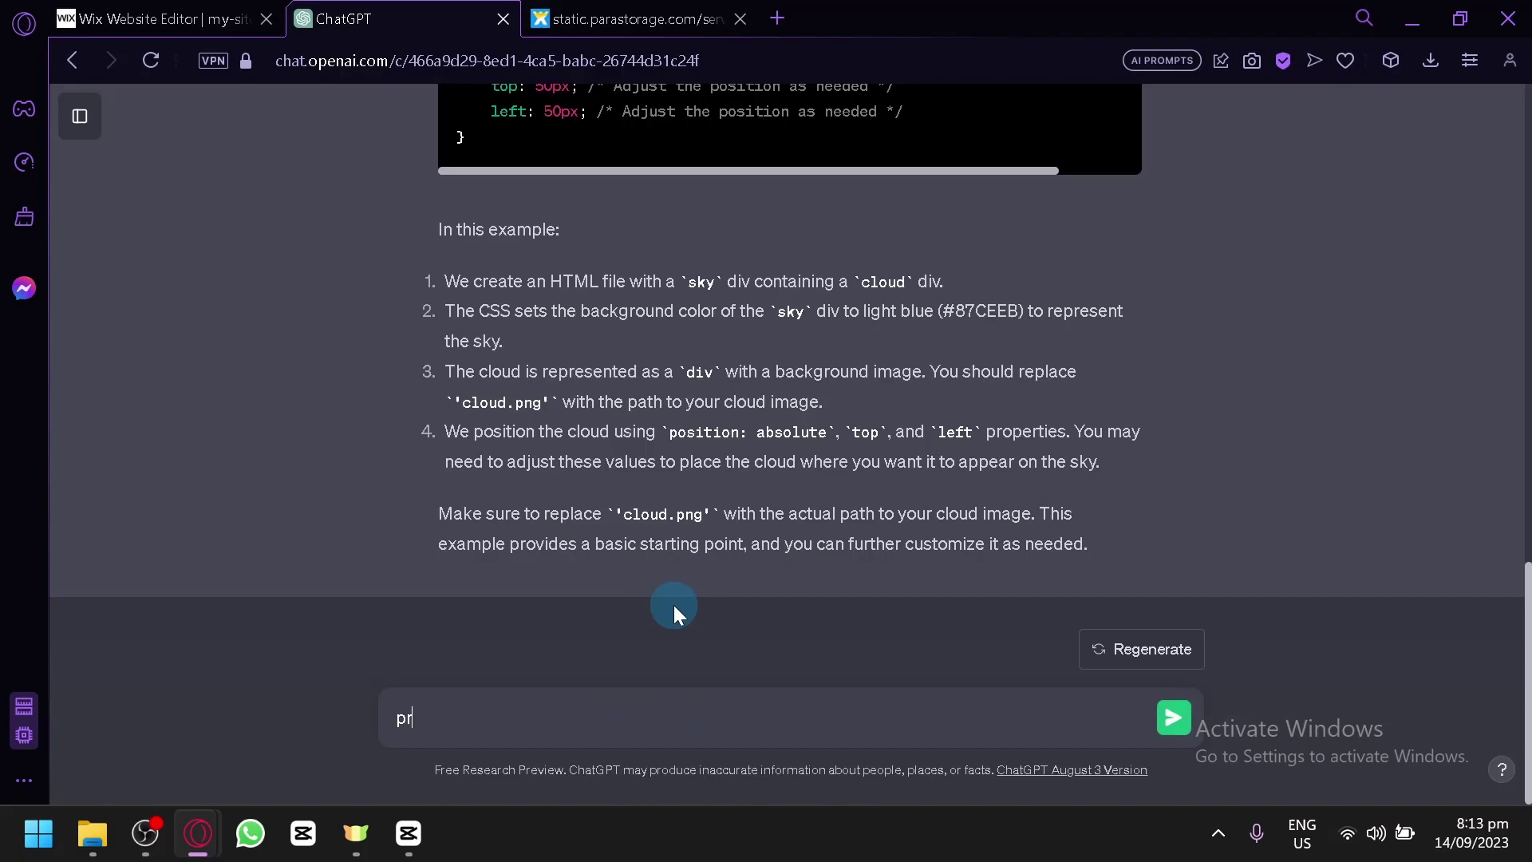
{"action": "type", "text": " only"}
{"action": "key", "text": "Return"}
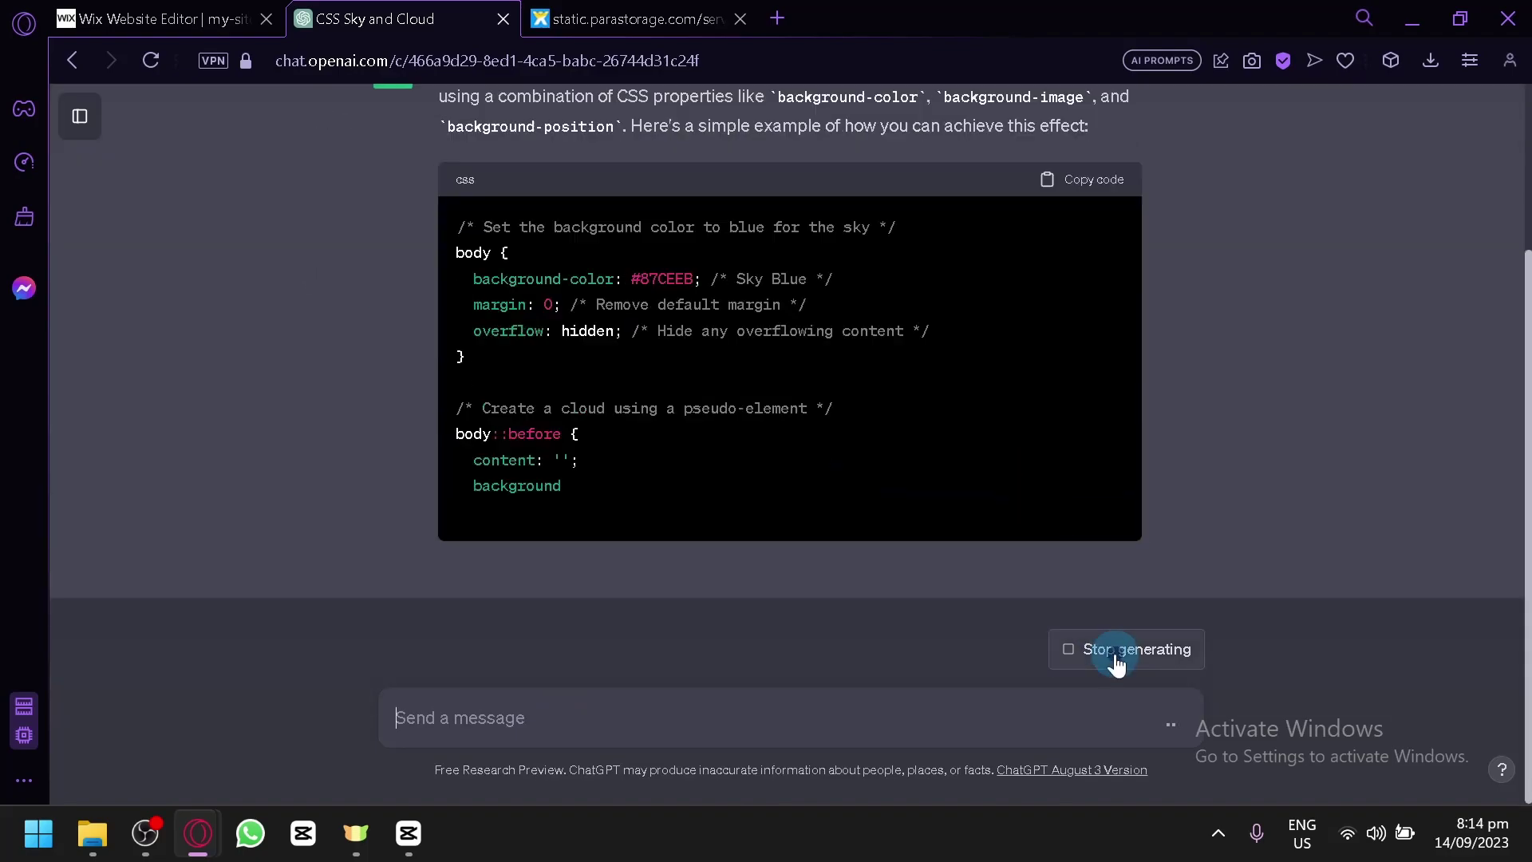
{"action": "left_click", "coordinate": [1111, 649]}
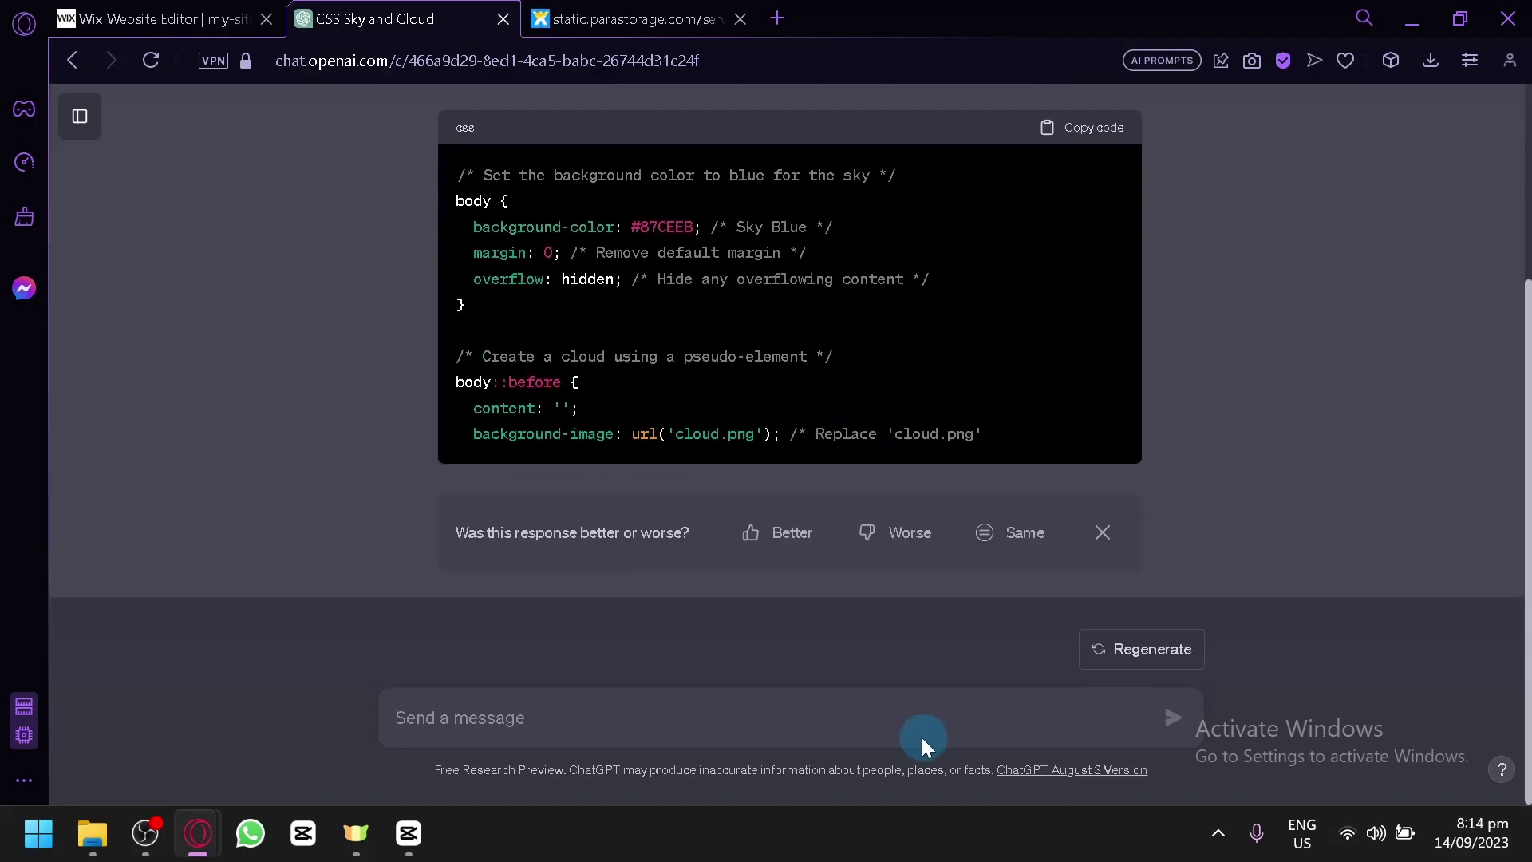
- Send a good-morning message request, regenerate after the error, then stop the cloudy-sky reply
{"action": "left_click", "coordinate": [847, 710]}
{"action": "type", "text": "prdo"}
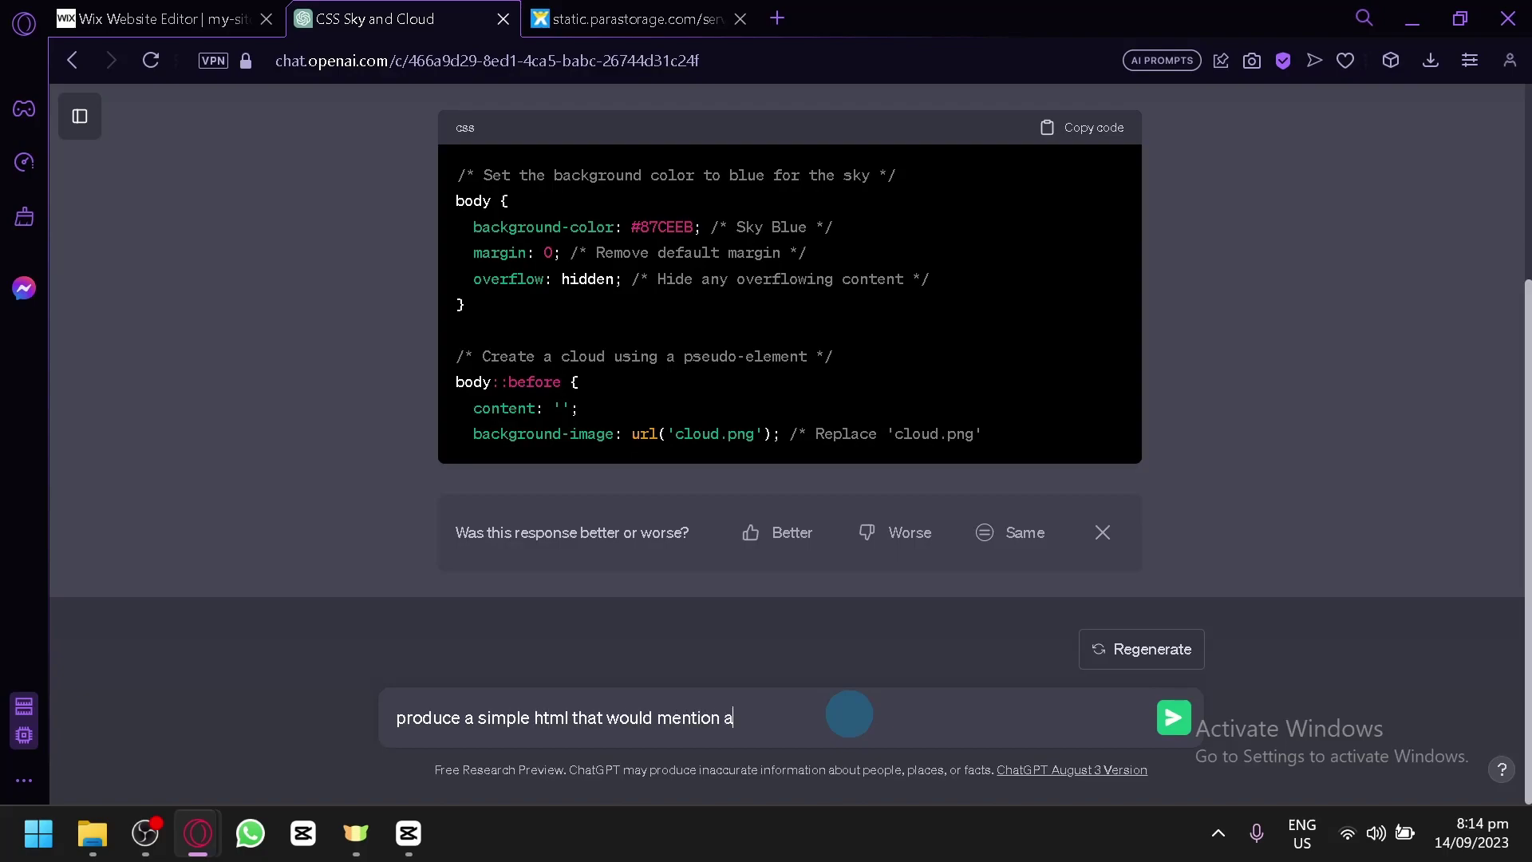
{"action": "type", "text": "odmorning message in a different language"}
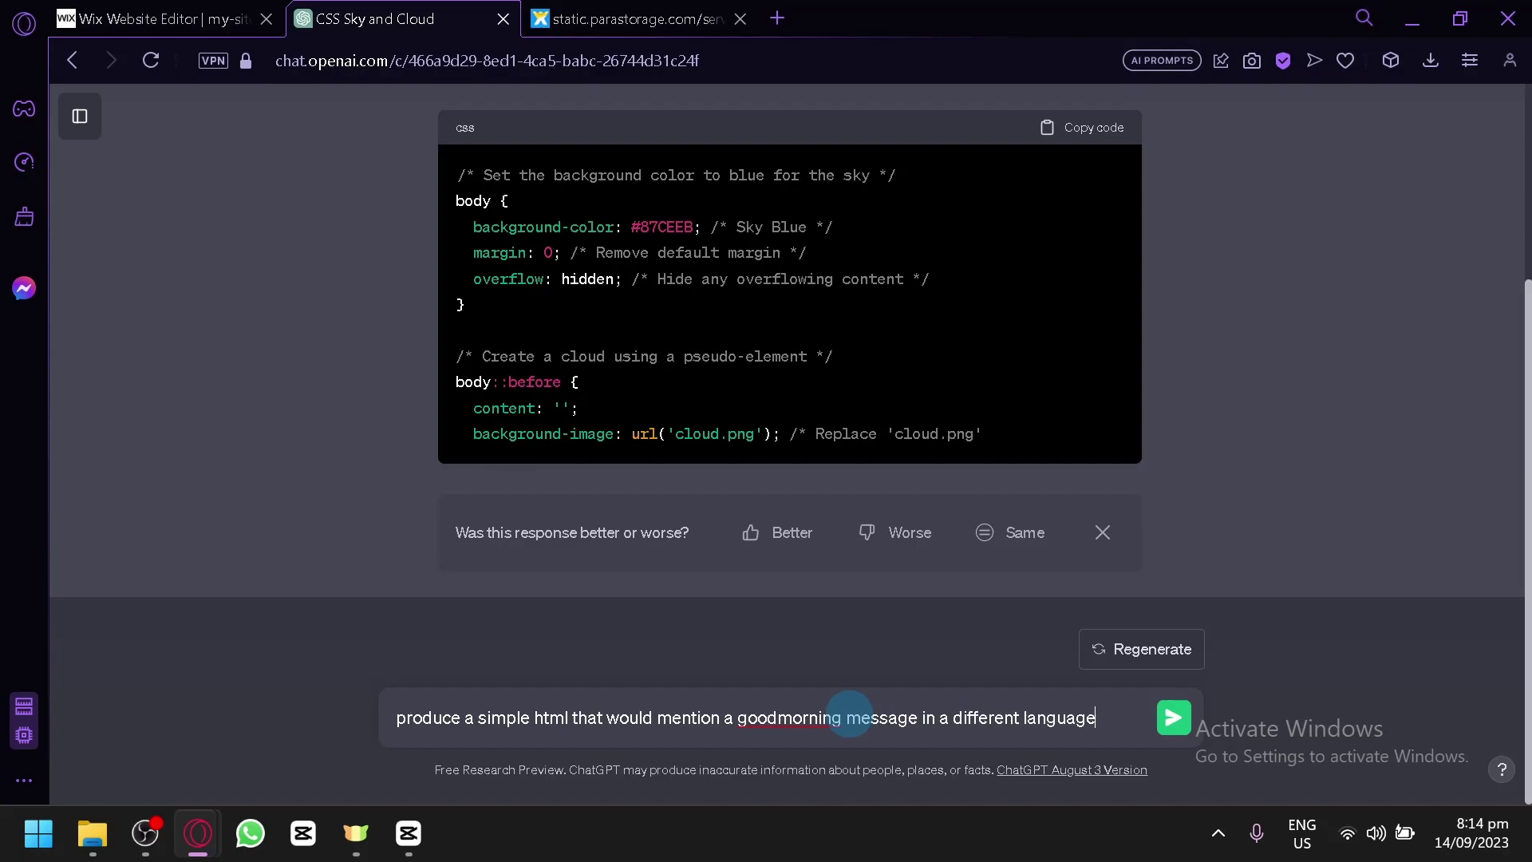
{"action": "key", "text": "Return"}
{"action": "left_click", "coordinate": [1121, 648]}
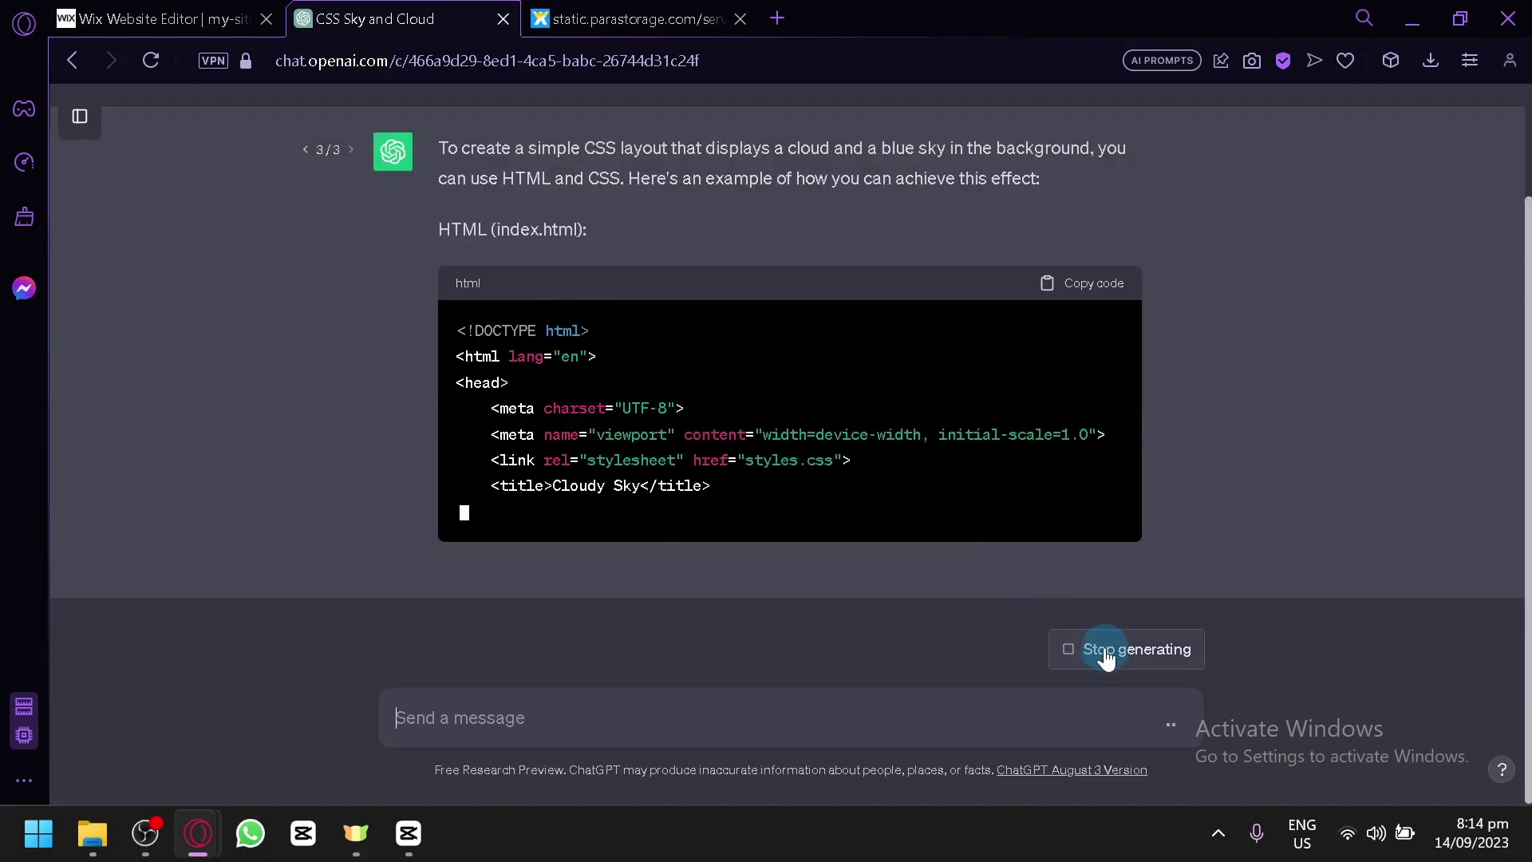
{"action": "left_click", "coordinate": [1106, 650]}
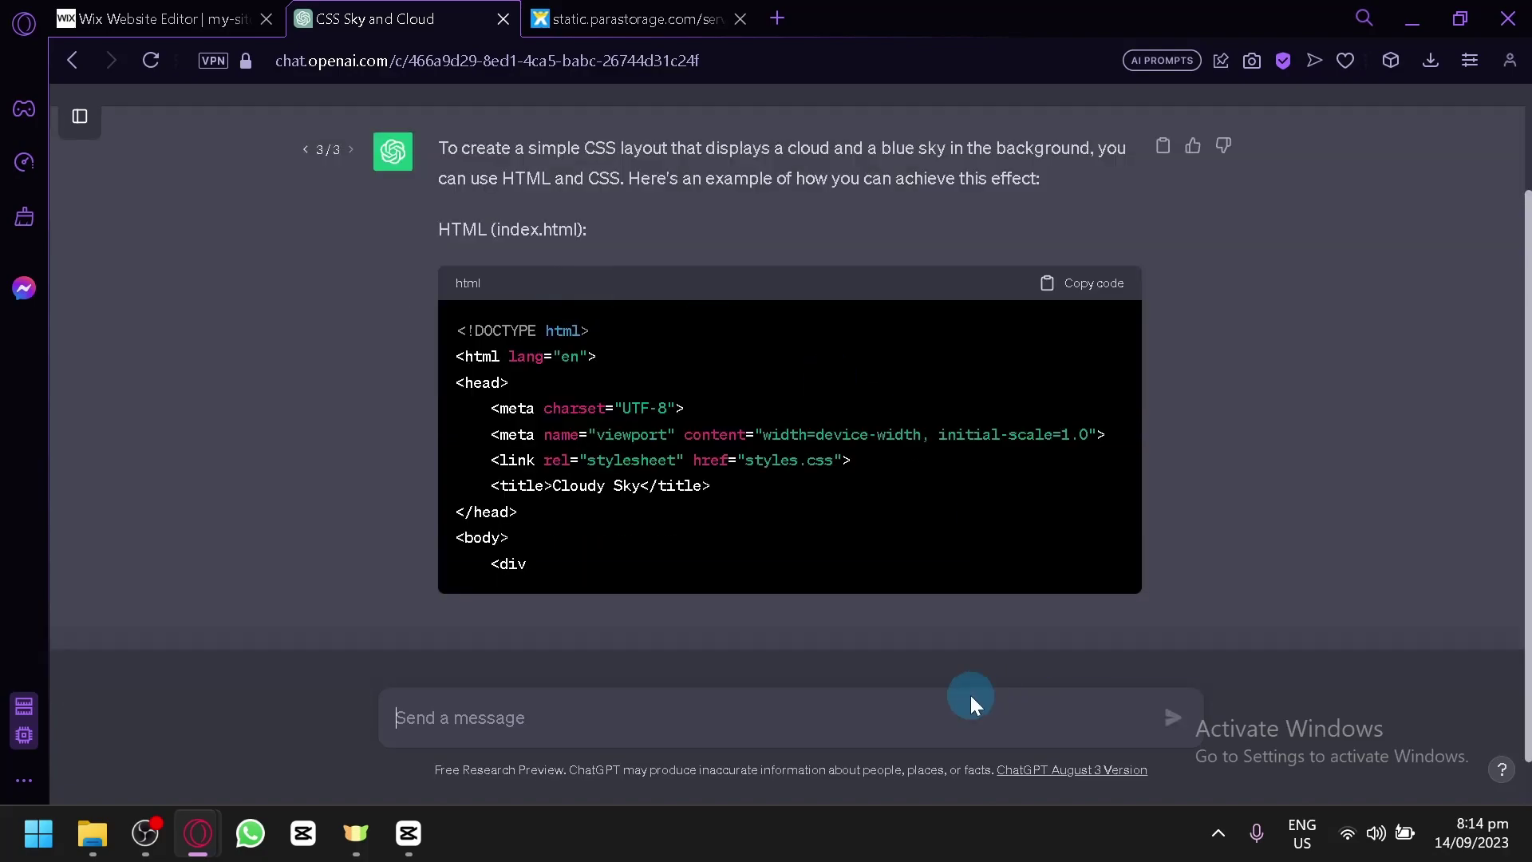
- Send 'Create a html code that would greet when it opens' and return to the Wix editor
{"action": "type", "text": "Create a html code that would g"}
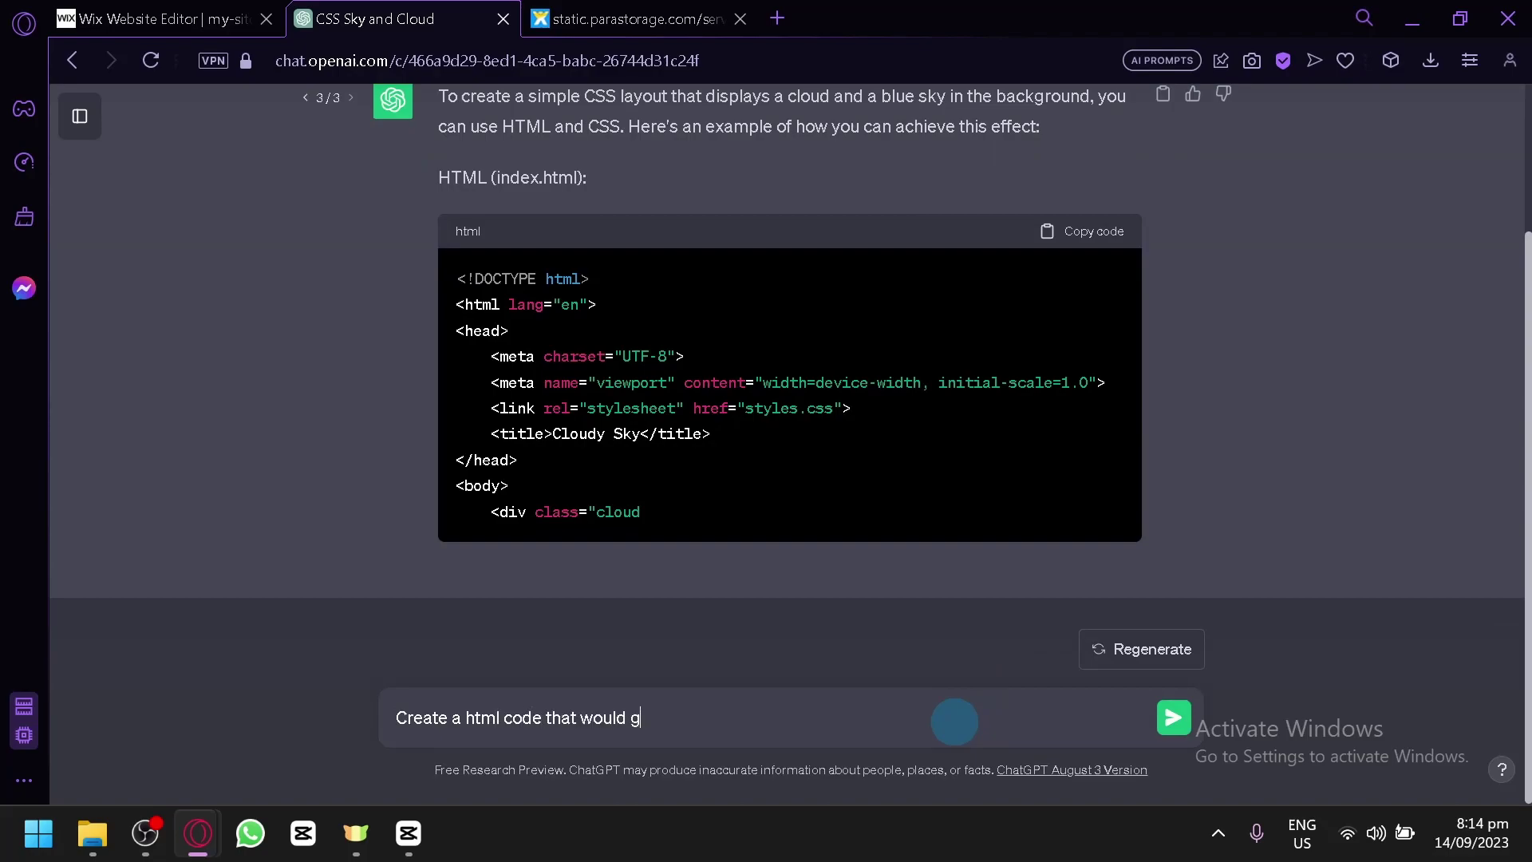
{"action": "type", "text": "reet when"}
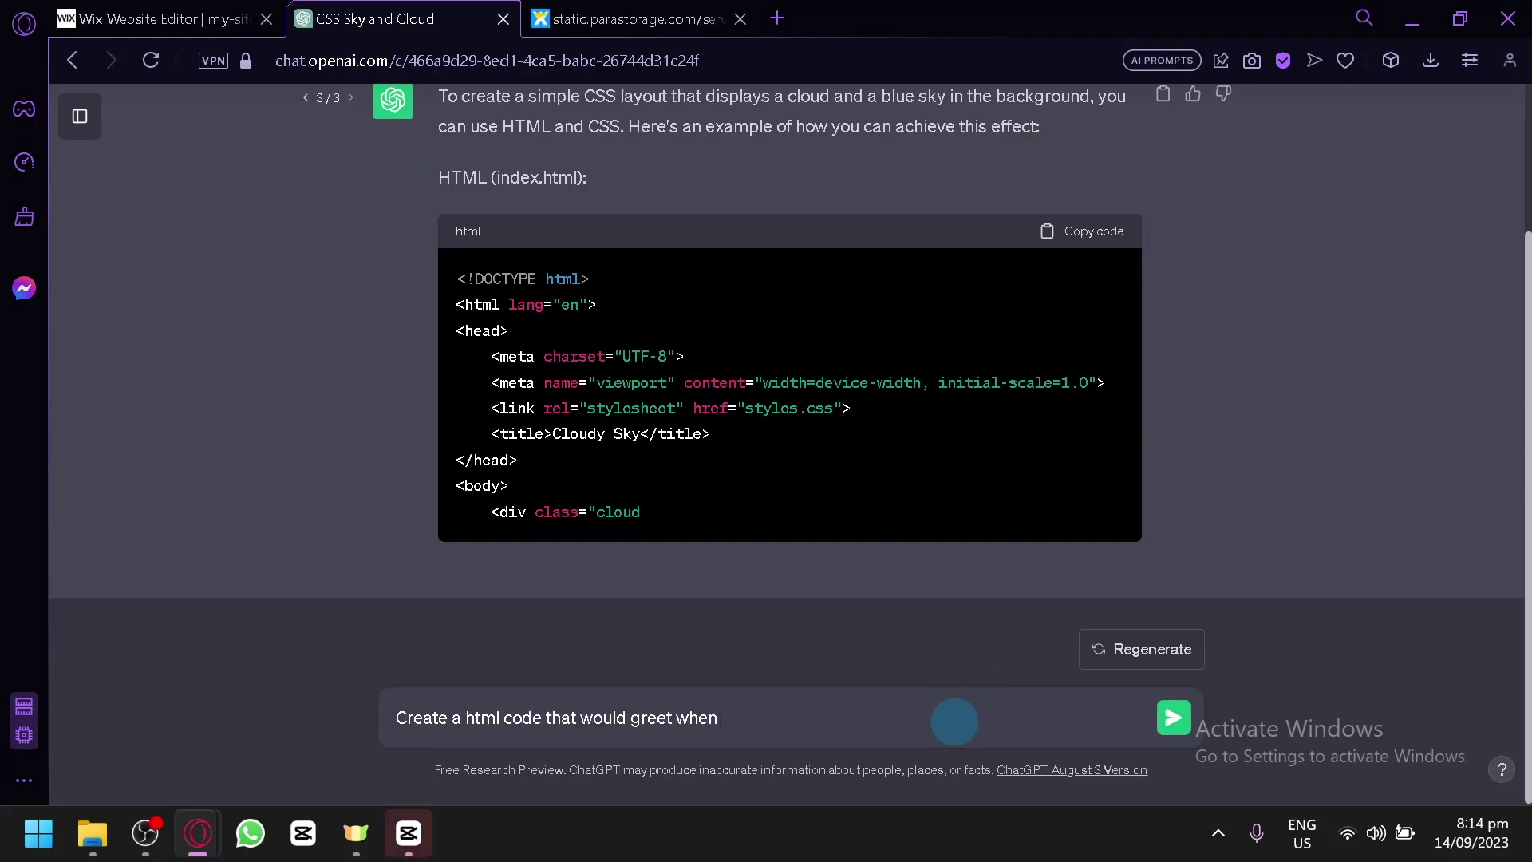
{"action": "type", "text": " it open"}
{"action": "key", "text": "BackSpace"}
{"action": "type", "text": "ens"}
{"action": "left_click", "coordinate": [1174, 717]}
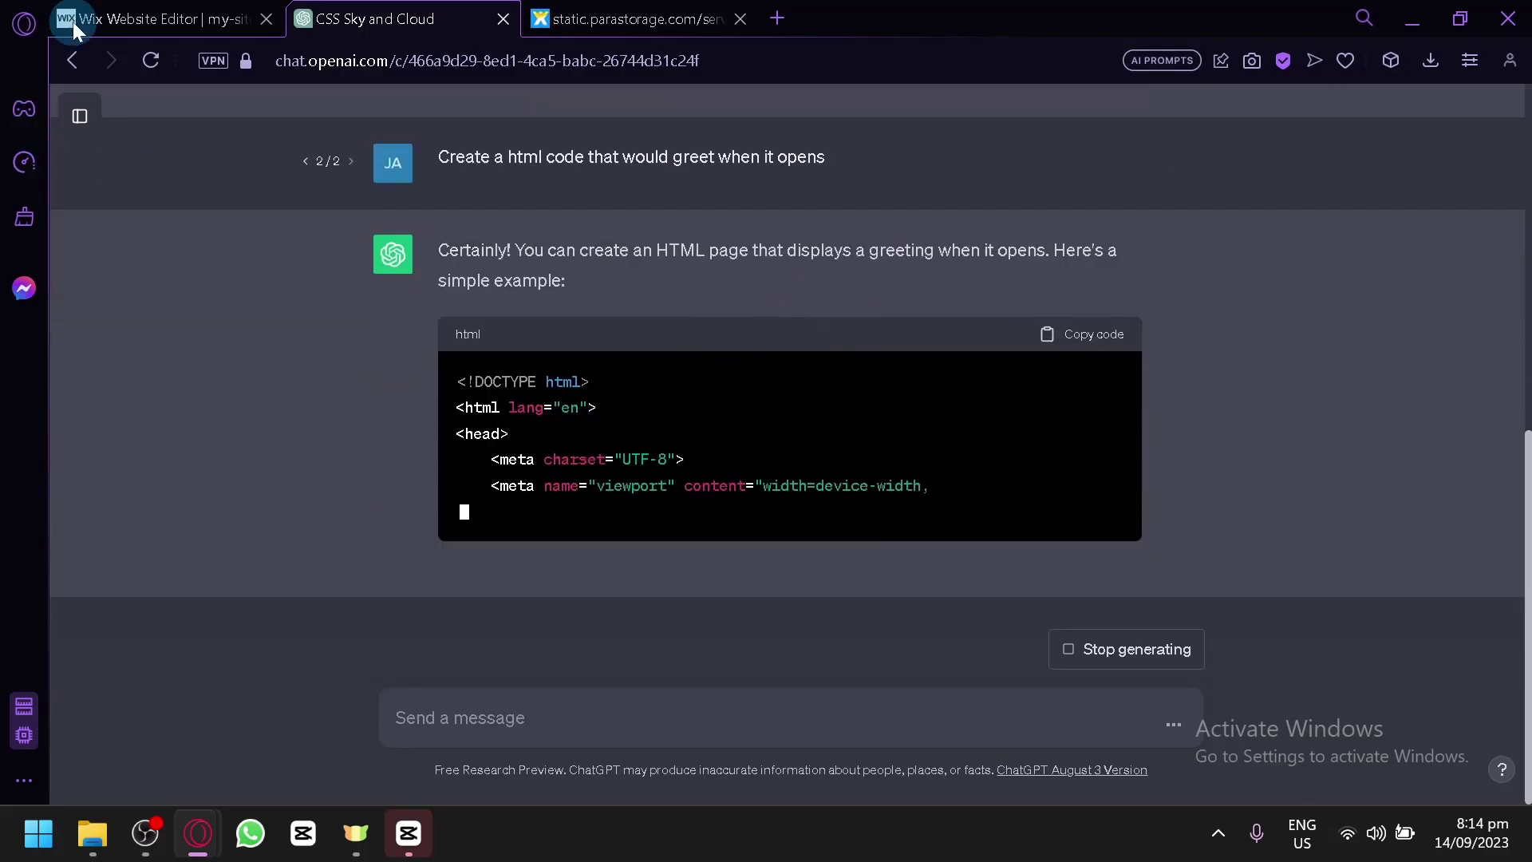
{"action": "left_click", "coordinate": [116, 18]}
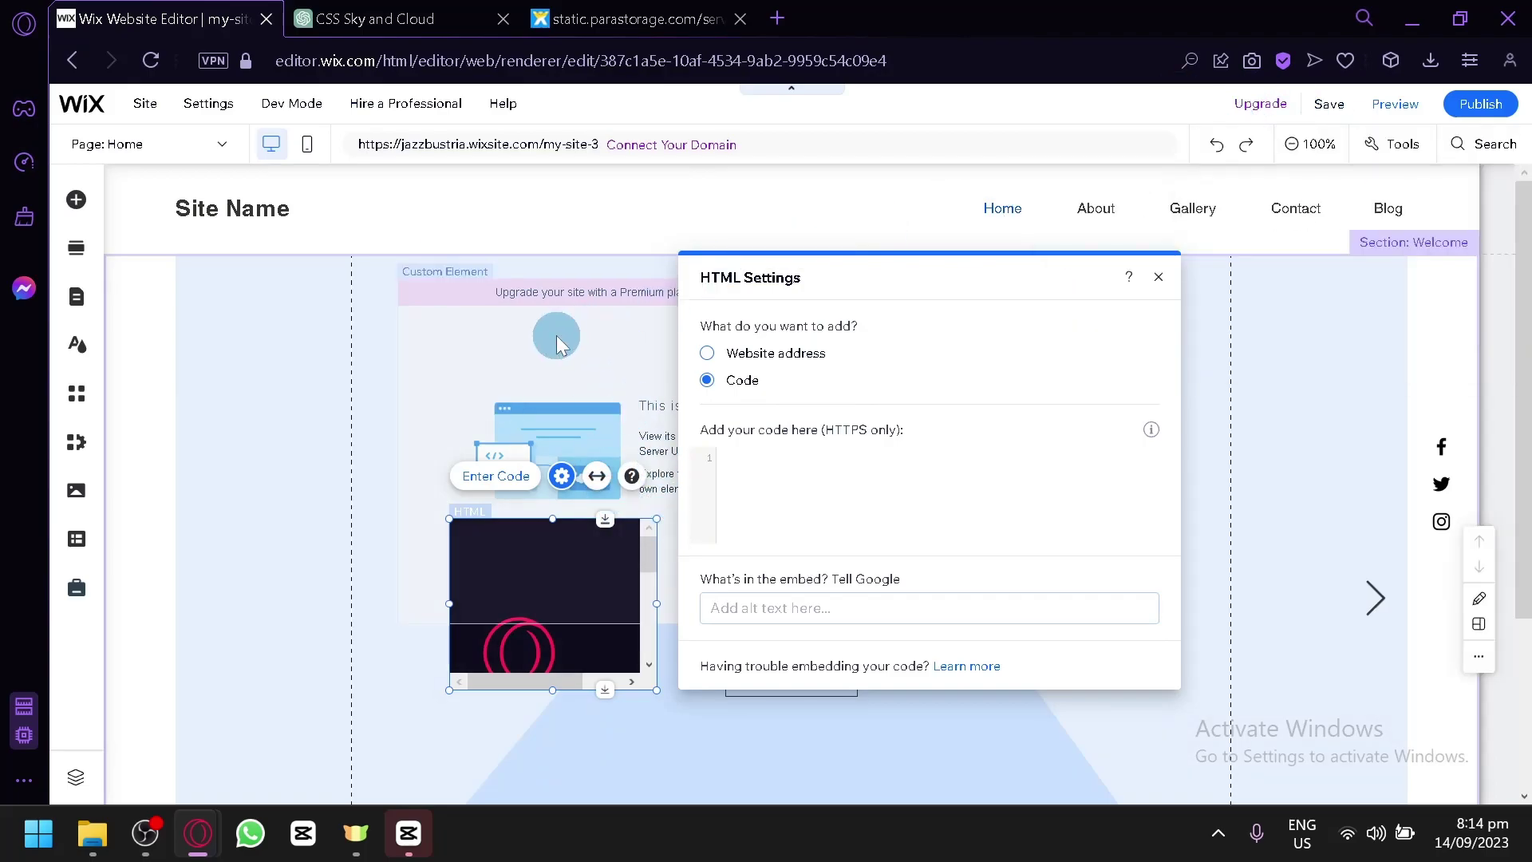
- Copy ChatGPT's greeting-page HTML into the embed's code box, replacing the old text, and update
{"action": "left_click", "coordinate": [443, 9]}
{"action": "scroll", "coordinate": [970, 251], "scroll_direction": "up", "scroll_amount": 2}
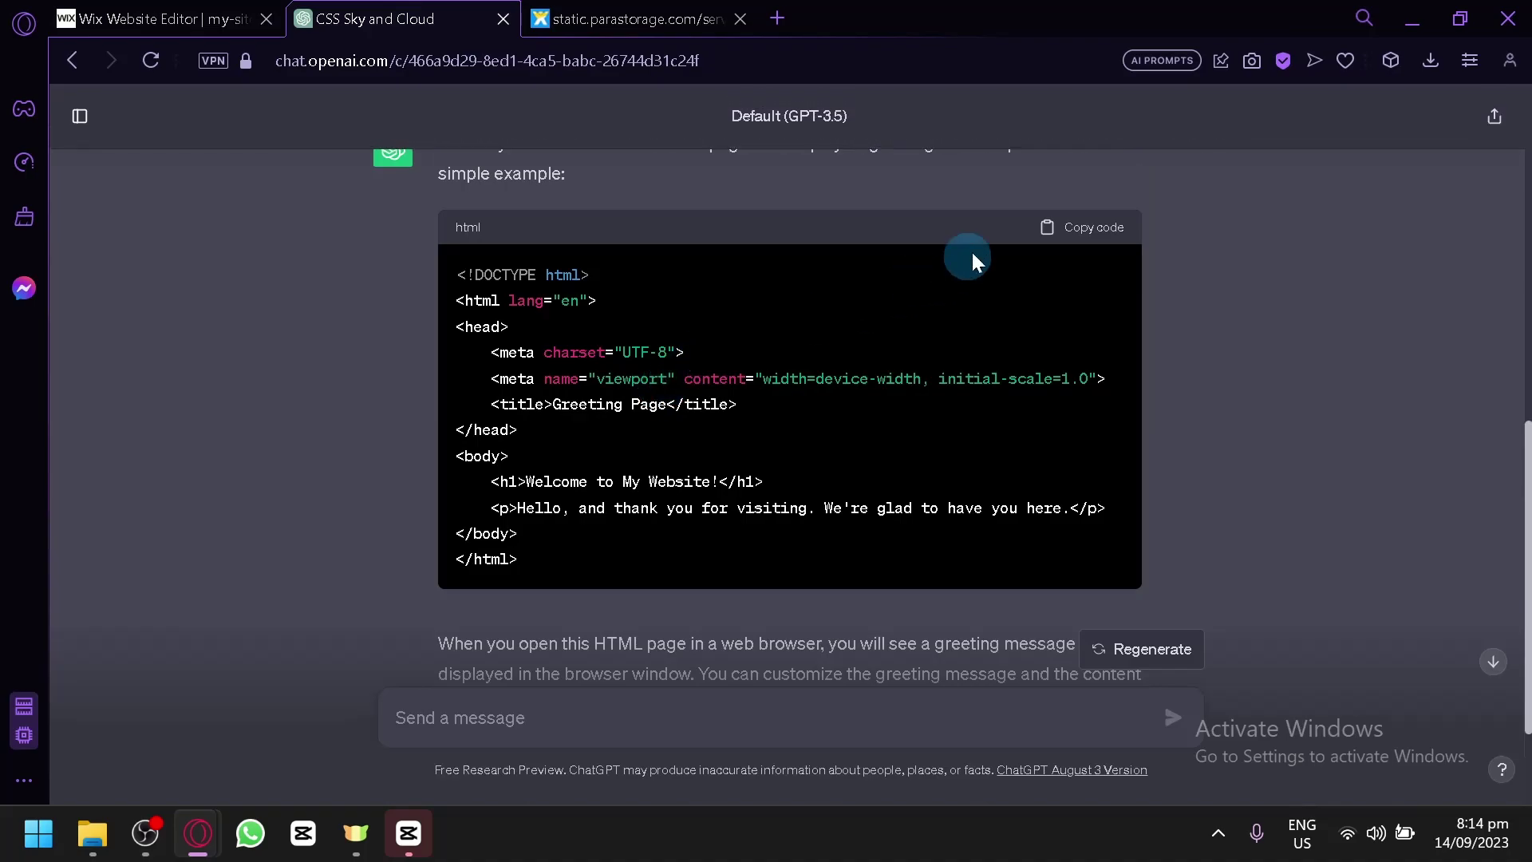
{"action": "left_click", "coordinate": [1074, 220]}
{"action": "left_click", "coordinate": [159, 19]}
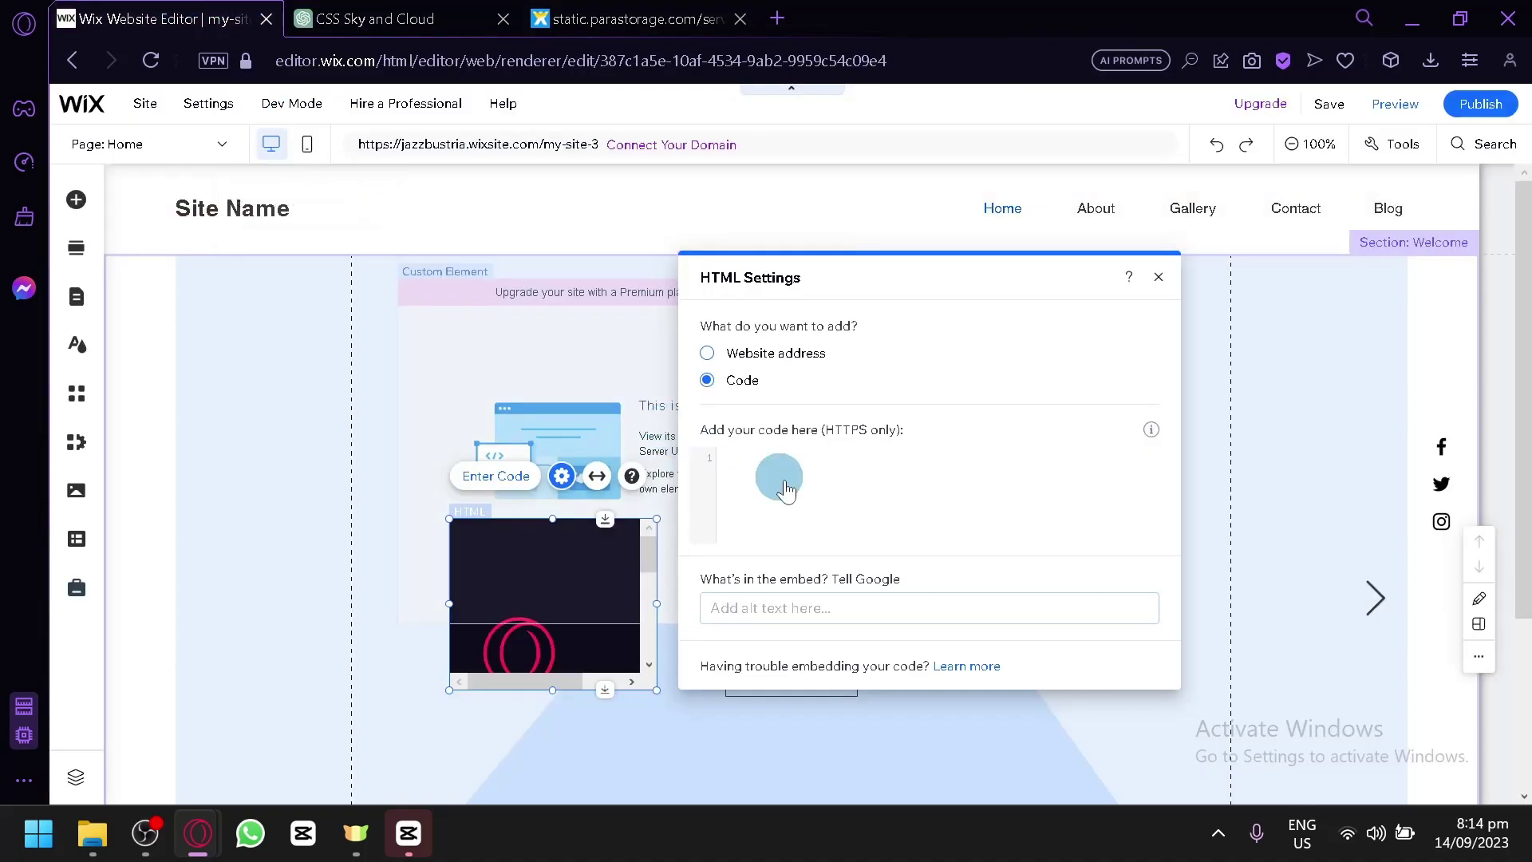
{"action": "left_click", "coordinate": [837, 528]}
{"action": "key", "text": "ctrl+v"}
{"action": "key", "text": "ctrl+a"}
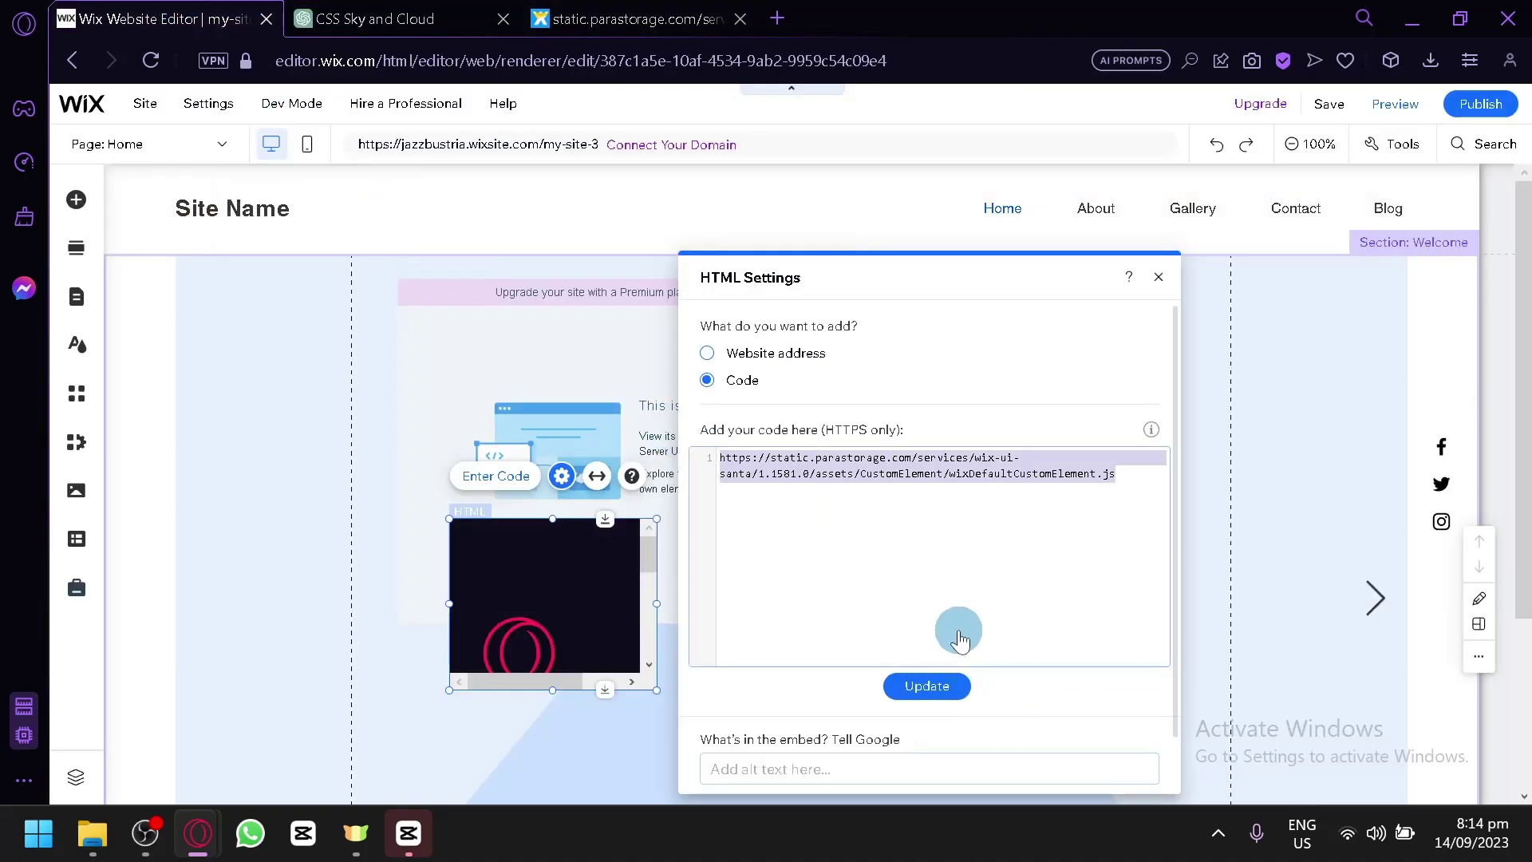
{"action": "left_click", "coordinate": [396, 9]}
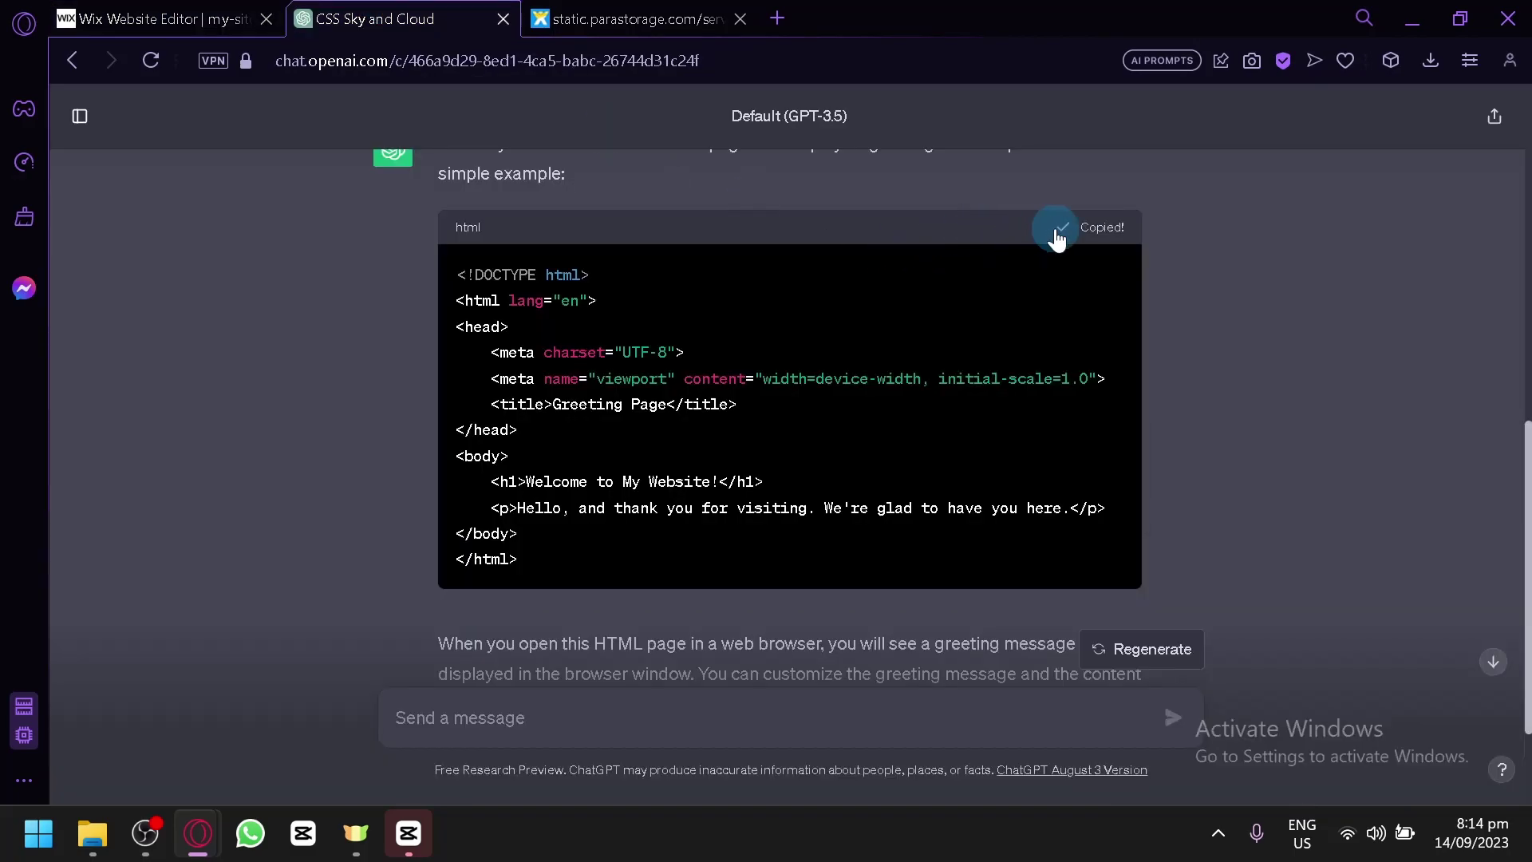
{"action": "left_click", "coordinate": [159, 18]}
{"action": "key", "text": "ctrl+v"}
{"action": "left_click", "coordinate": [940, 684]}
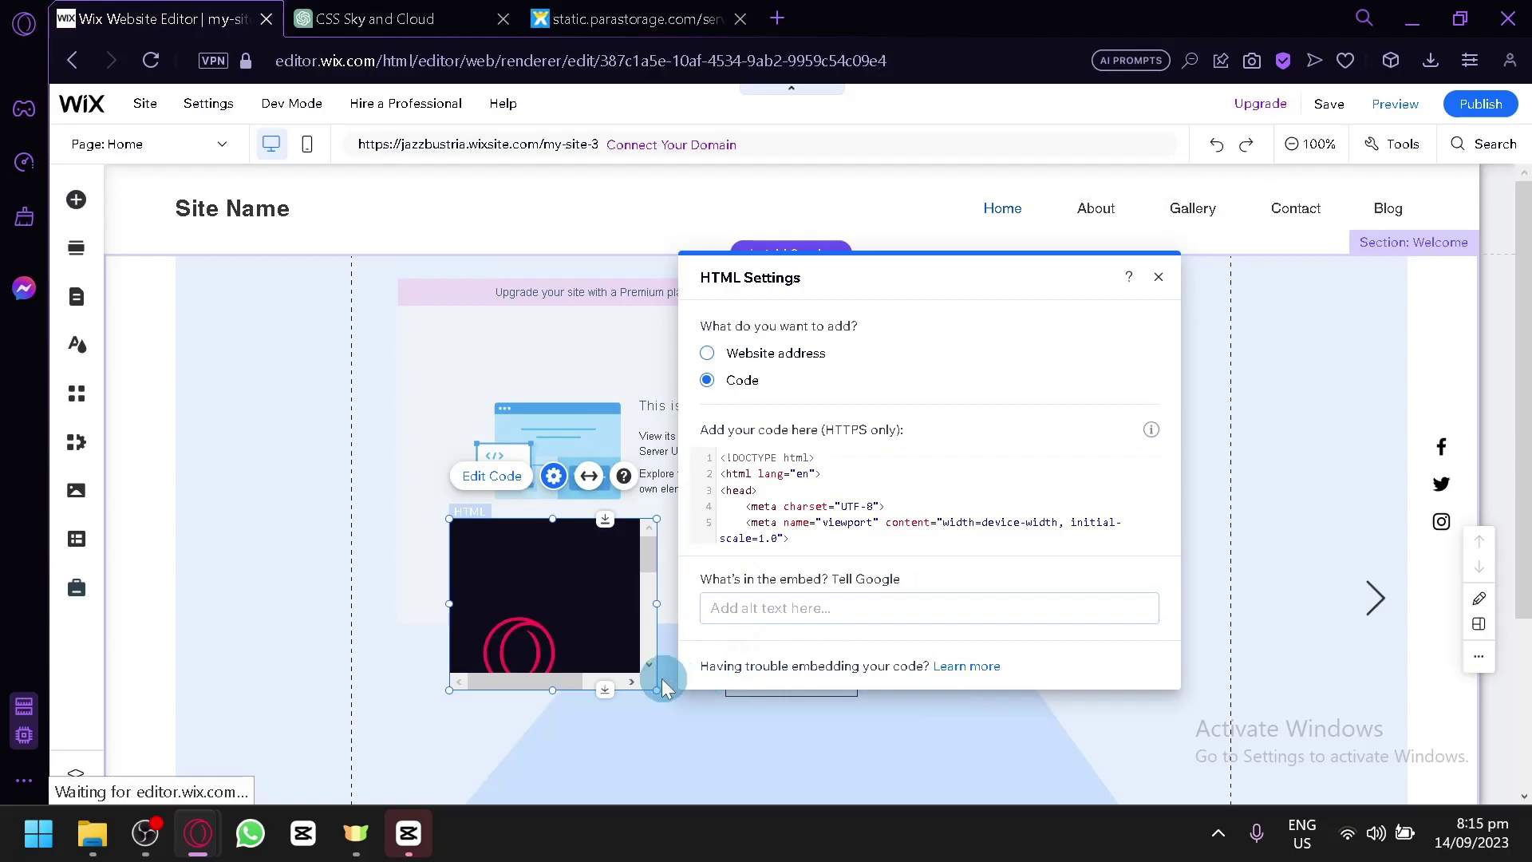
- Resize the HTML embed to about 440 by 339 so the greeting shows fully, then select the Custom Element
{"action": "scroll", "coordinate": [537, 627], "scroll_direction": "down", "scroll_amount": 3}
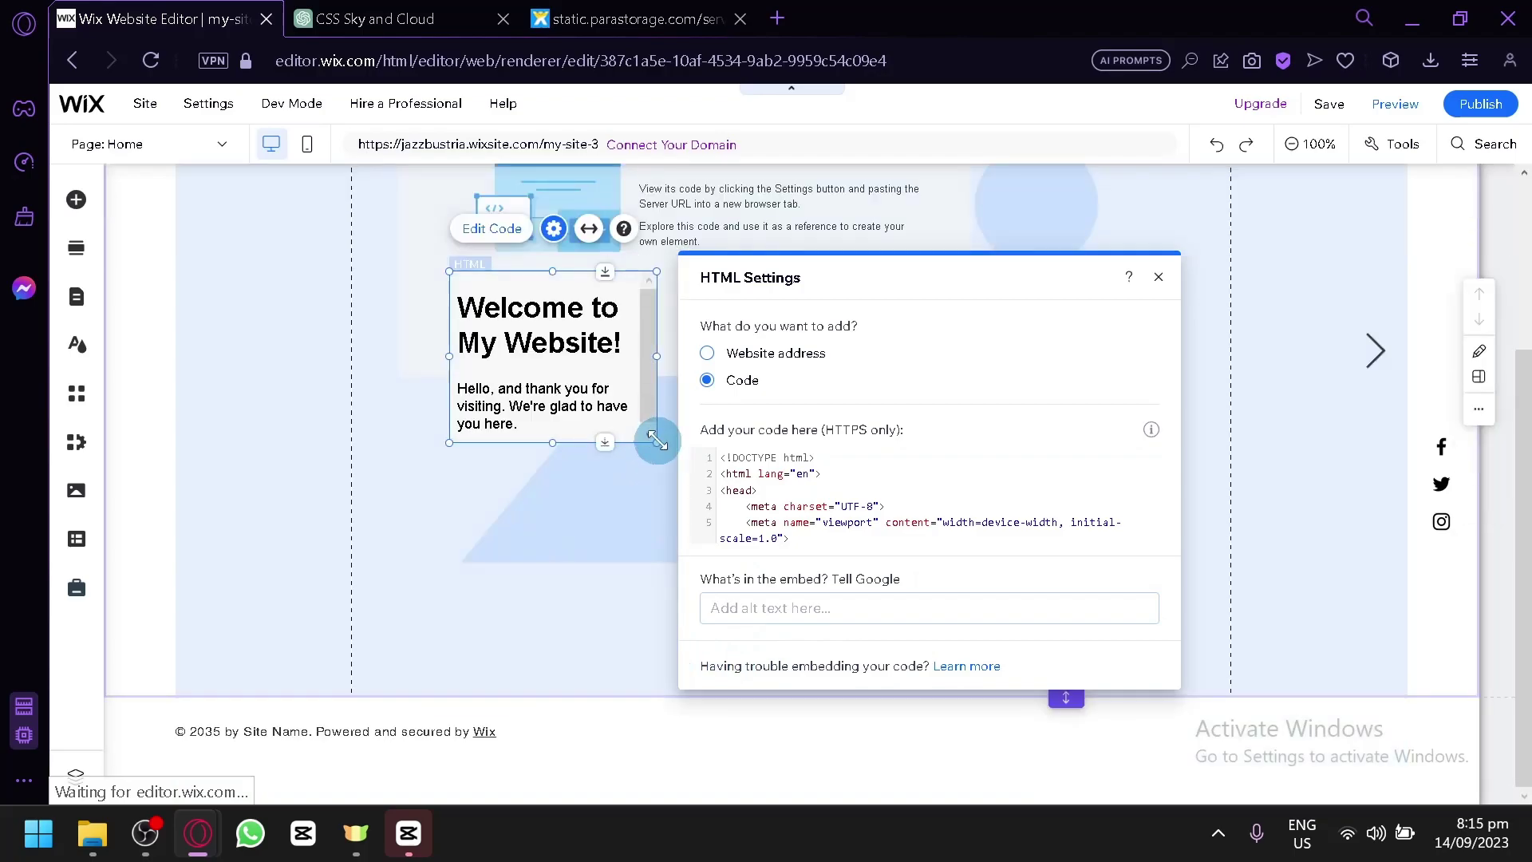
{"action": "left_click_drag", "start_coordinate": [656, 440], "coordinate": [1012, 554]}
{"action": "left_click", "coordinate": [763, 565]}
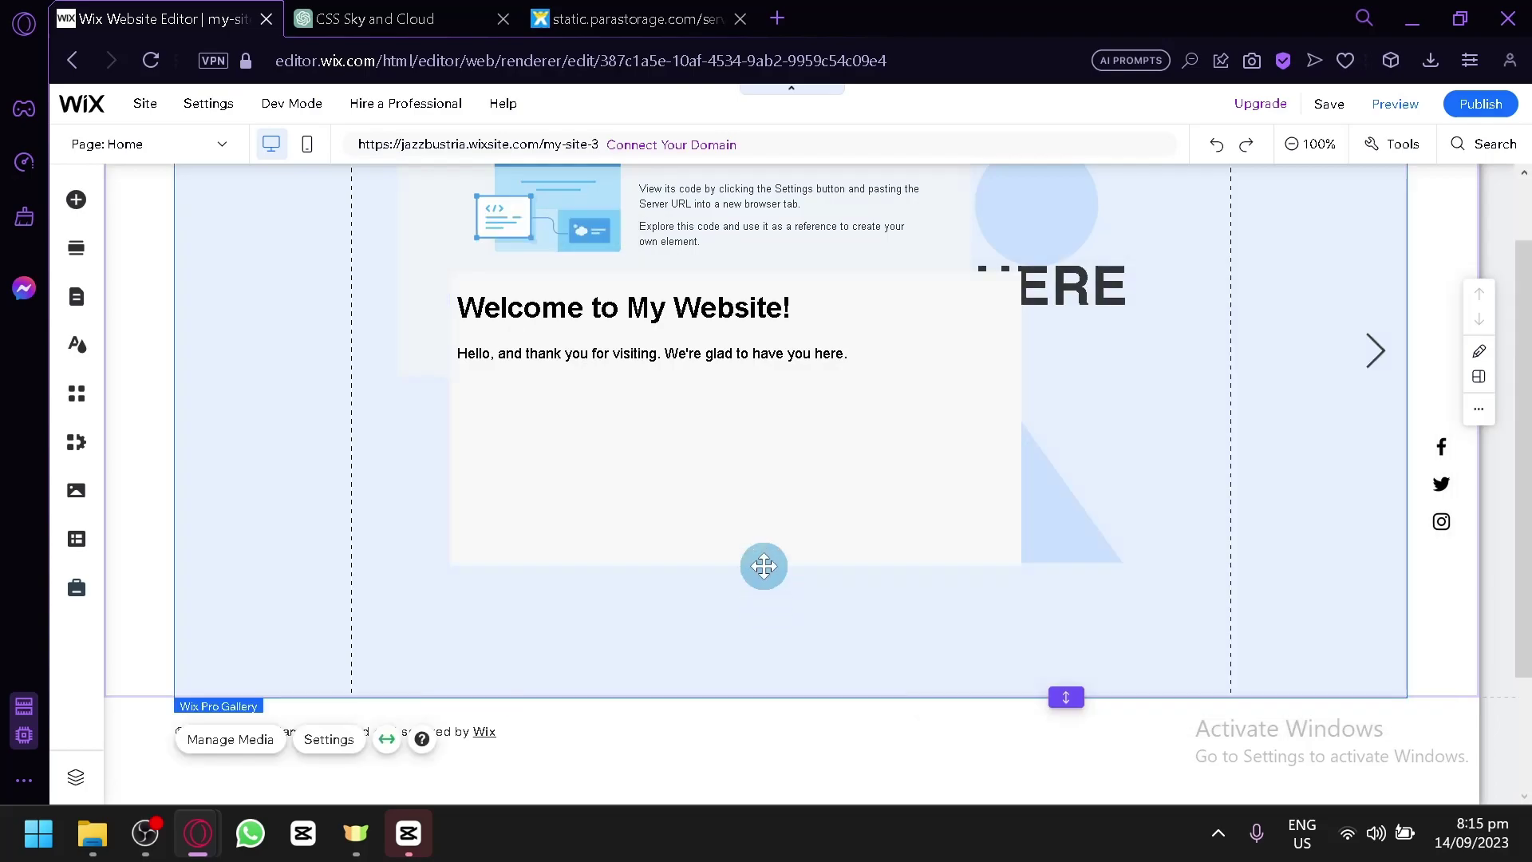
{"action": "scroll", "coordinate": [764, 565], "scroll_direction": "up", "scroll_amount": 2}
{"action": "left_click", "coordinate": [686, 309]}
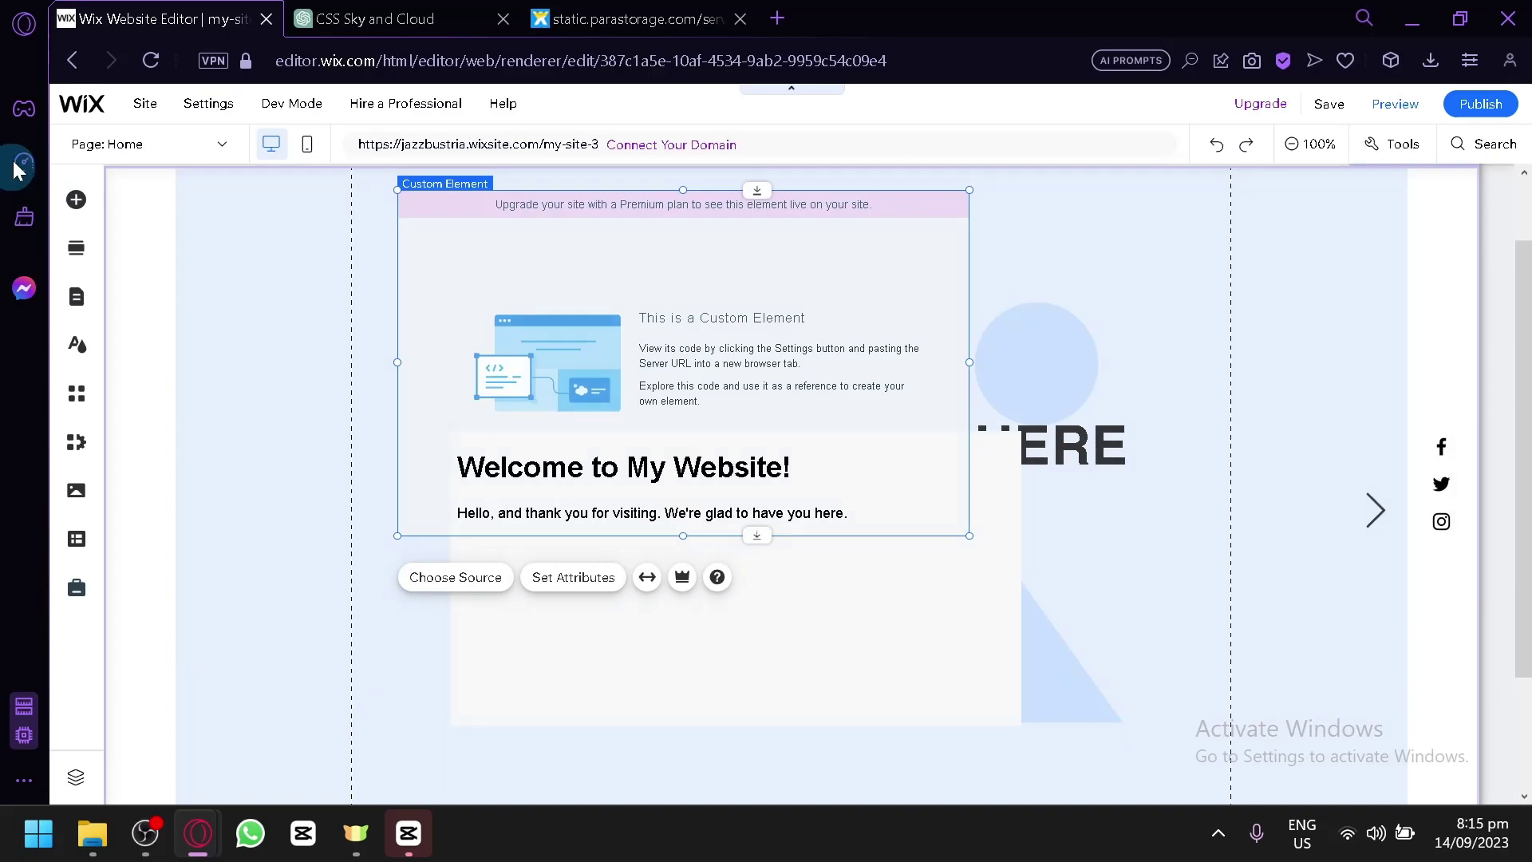
- In Add Elements' Embed Code list, browse Marketing Tools and jump to the Spotify Player embeds
{"action": "left_click", "coordinate": [76, 199]}
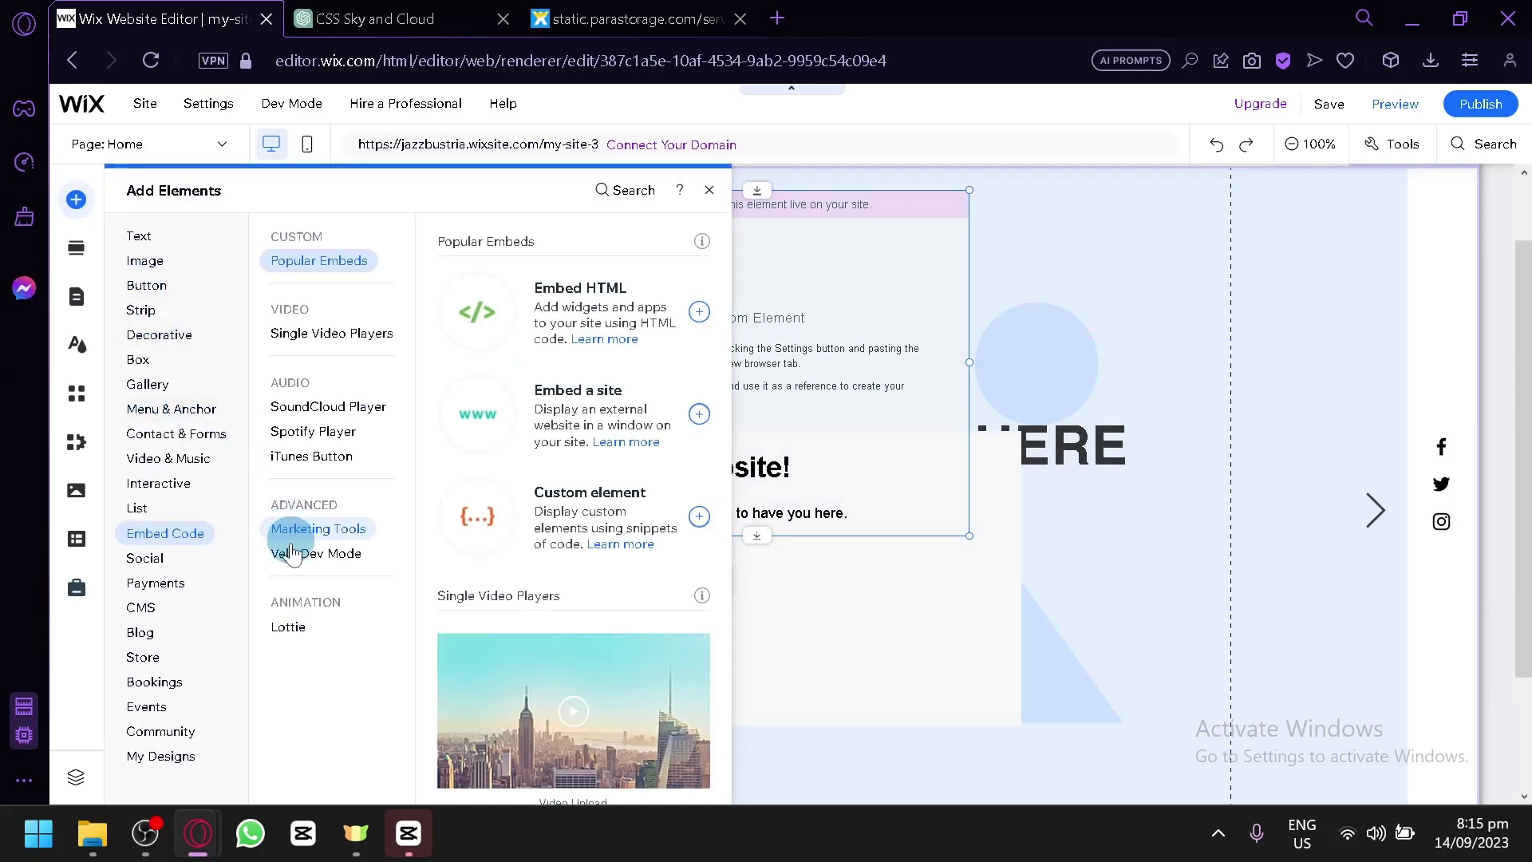
{"action": "scroll", "coordinate": [550, 590], "scroll_direction": "down", "scroll_amount": 5}
{"action": "scroll", "coordinate": [571, 574], "scroll_direction": "down", "scroll_amount": 8}
{"action": "scroll", "coordinate": [588, 438], "scroll_direction": "up", "scroll_amount": 2}
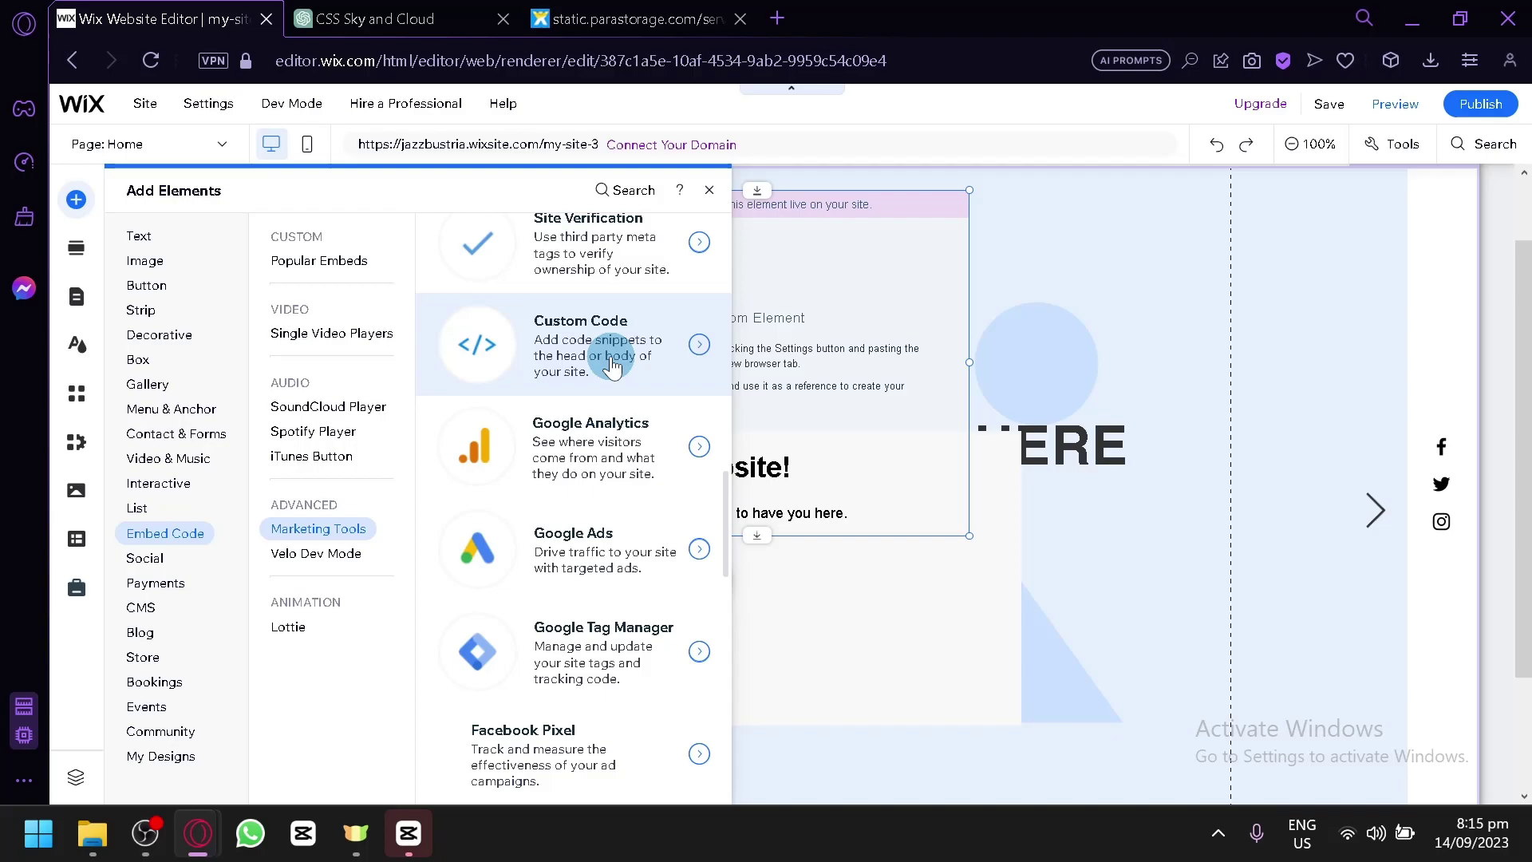
{"action": "left_click", "coordinate": [313, 430]}
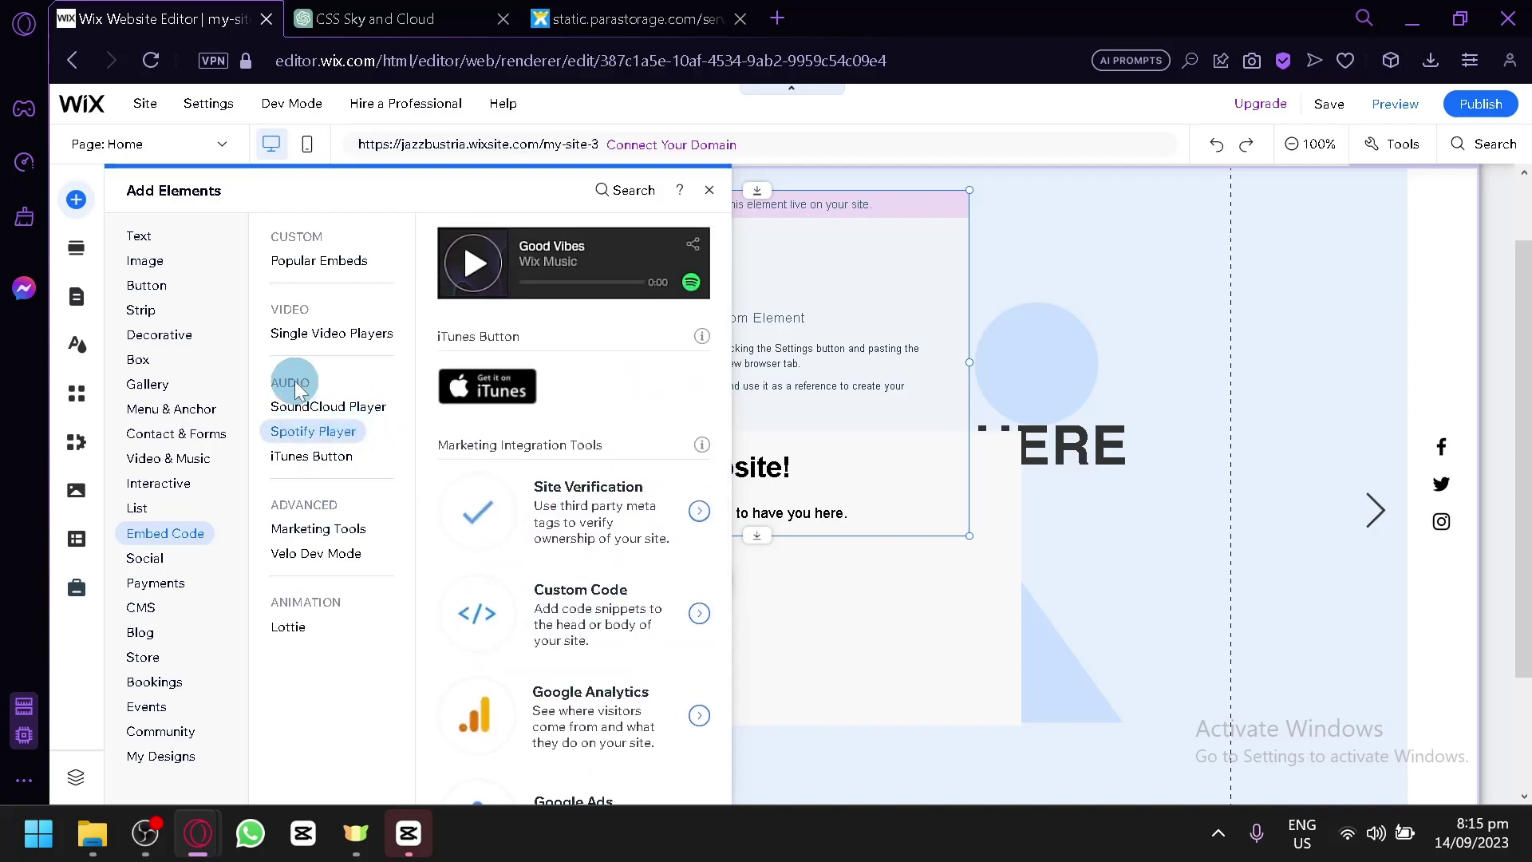